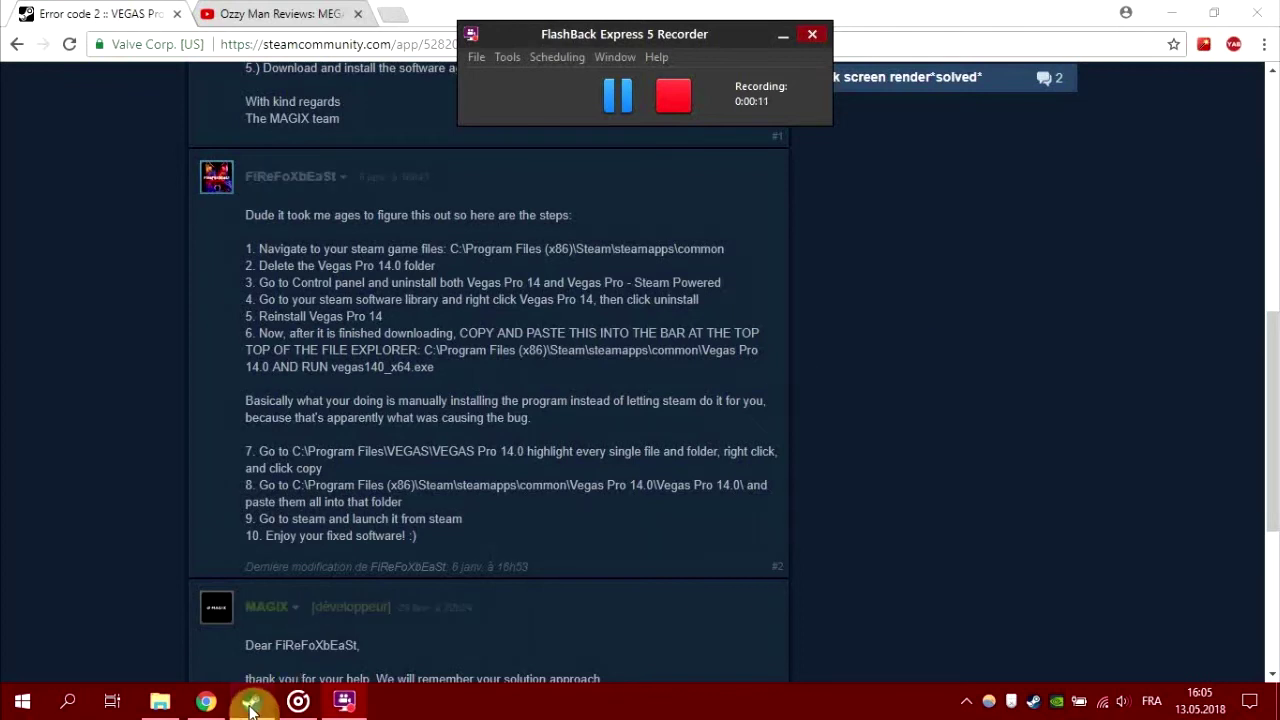
Switch to Steam and show the library page of VEGAS Pro 14 Edit Steam Edition
{"action": "left_click", "coordinate": [251, 701]}
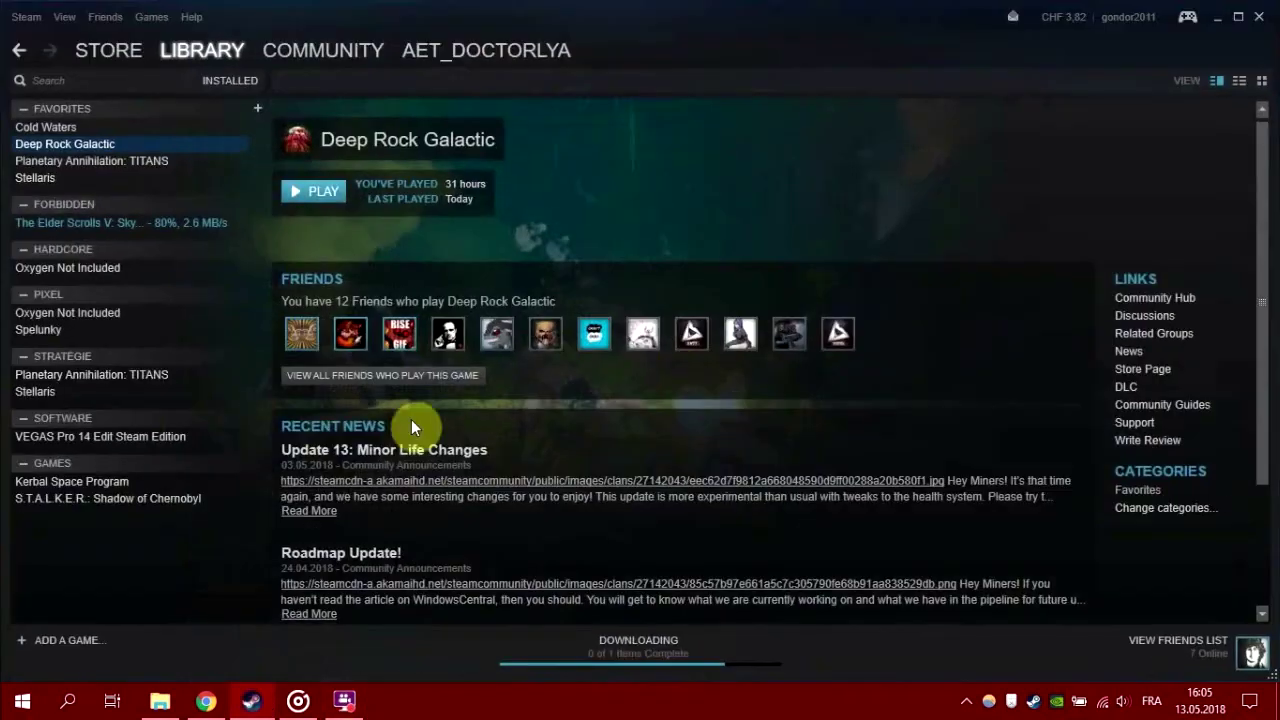
{"action": "left_click", "coordinate": [100, 437]}
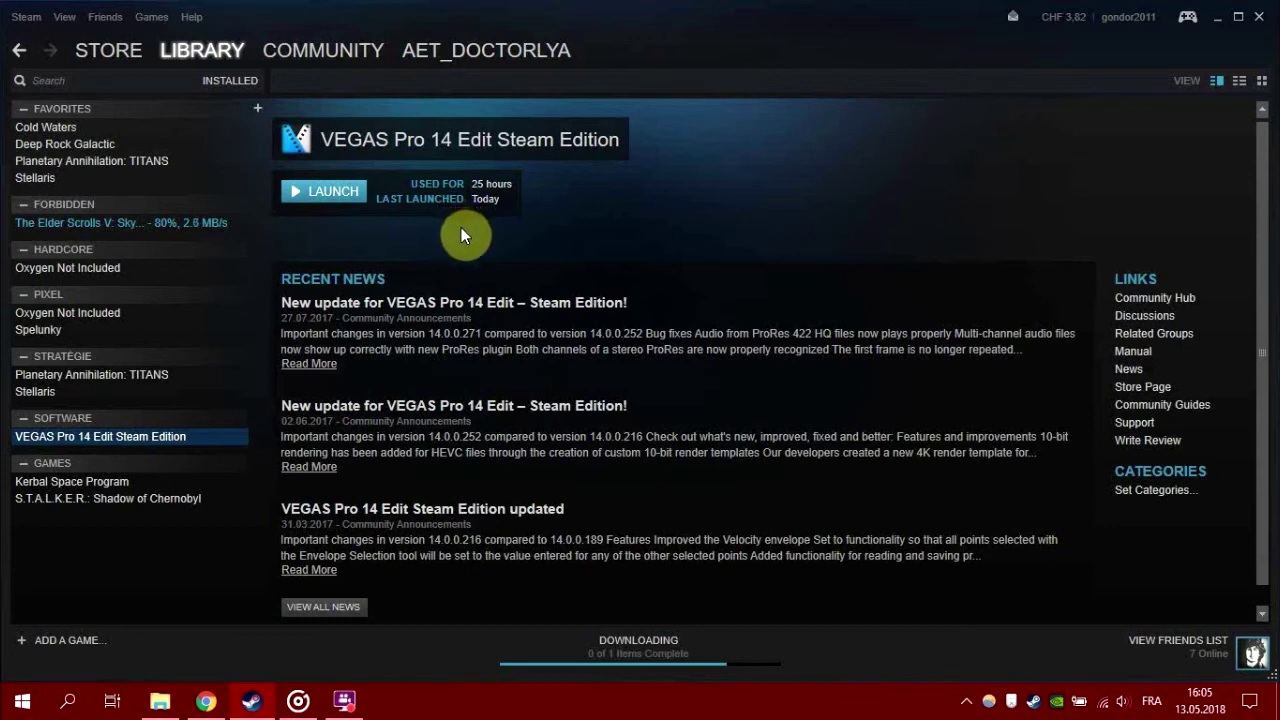
Switch to Chrome and read the "Error code 2" discussion, from the opening post to the ten-step reinstall instructions in the second comment
{"action": "left_click", "coordinate": [207, 703]}
{"action": "scroll", "coordinate": [491, 490], "scroll_direction": "up", "scroll_amount": 5}
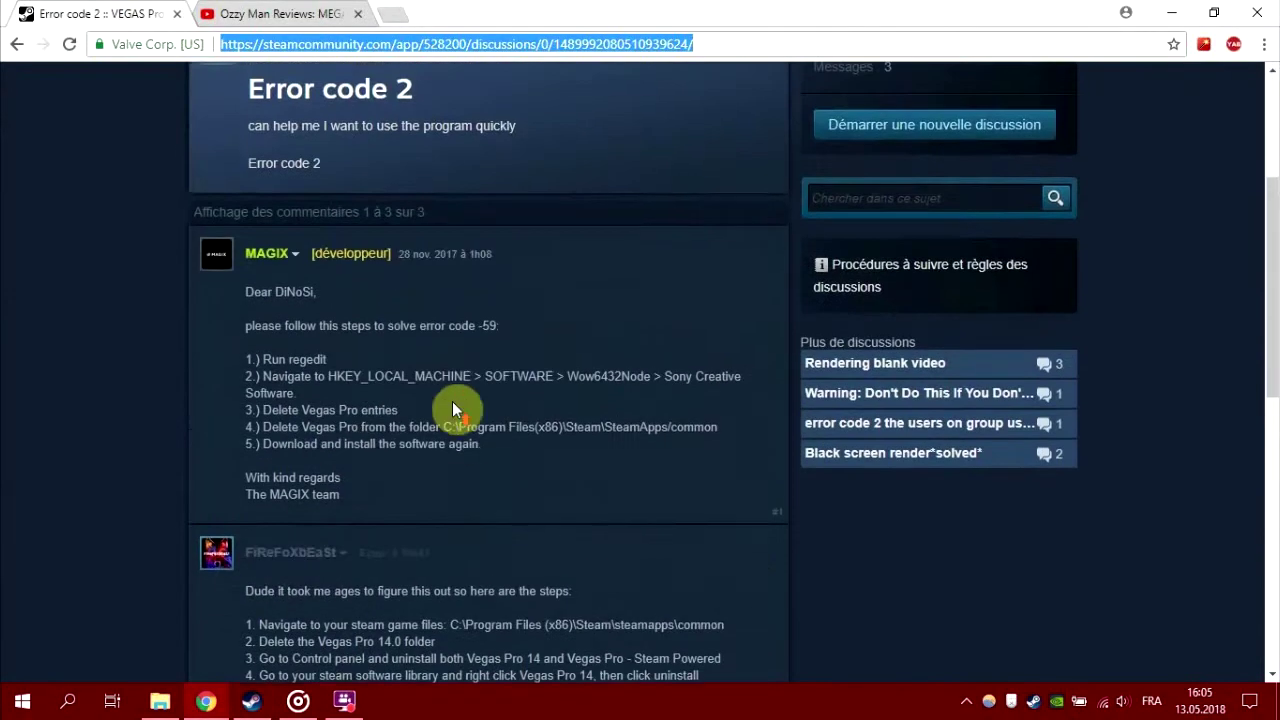
{"action": "scroll", "coordinate": [449, 371], "scroll_direction": "up", "scroll_amount": 2}
{"action": "scroll", "coordinate": [303, 291], "scroll_direction": "down", "scroll_amount": 1}
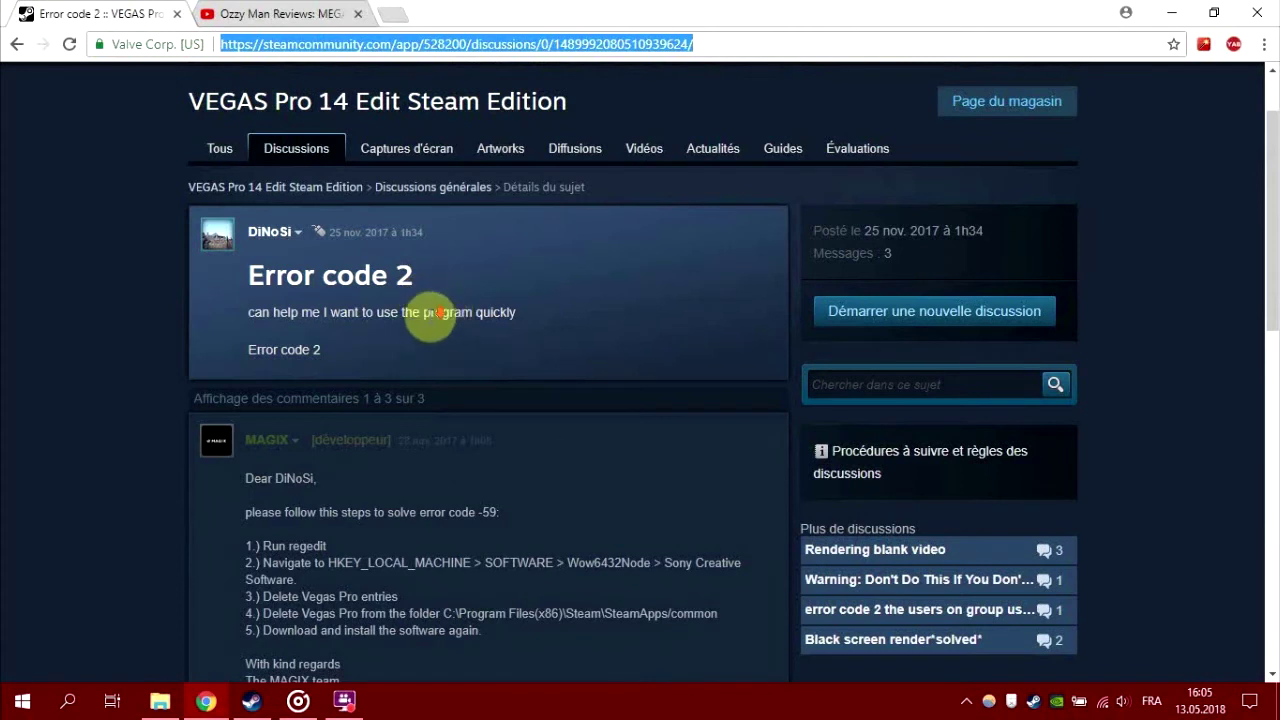
{"action": "scroll", "coordinate": [430, 318], "scroll_direction": "down", "scroll_amount": 3}
{"action": "scroll", "coordinate": [419, 330], "scroll_direction": "down", "scroll_amount": 1}
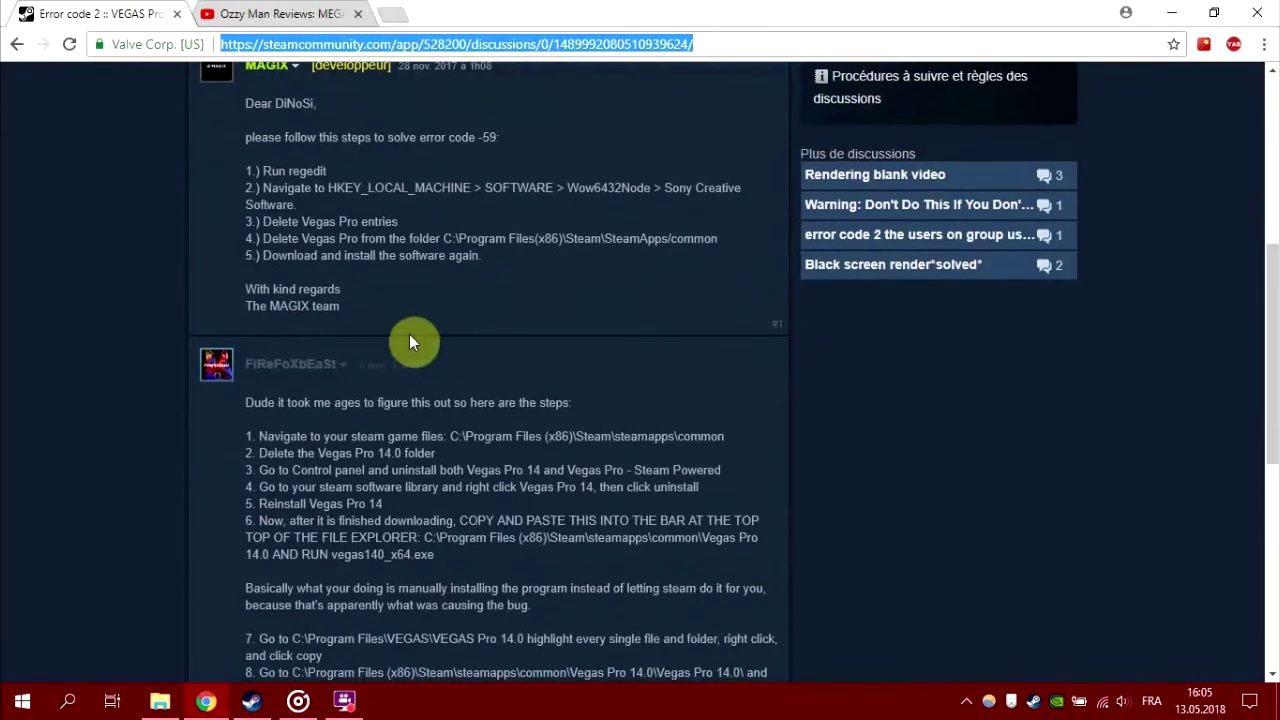
{"action": "scroll", "coordinate": [413, 363], "scroll_direction": "down", "scroll_amount": 1}
{"action": "scroll", "coordinate": [413, 363], "scroll_direction": "down", "scroll_amount": 1}
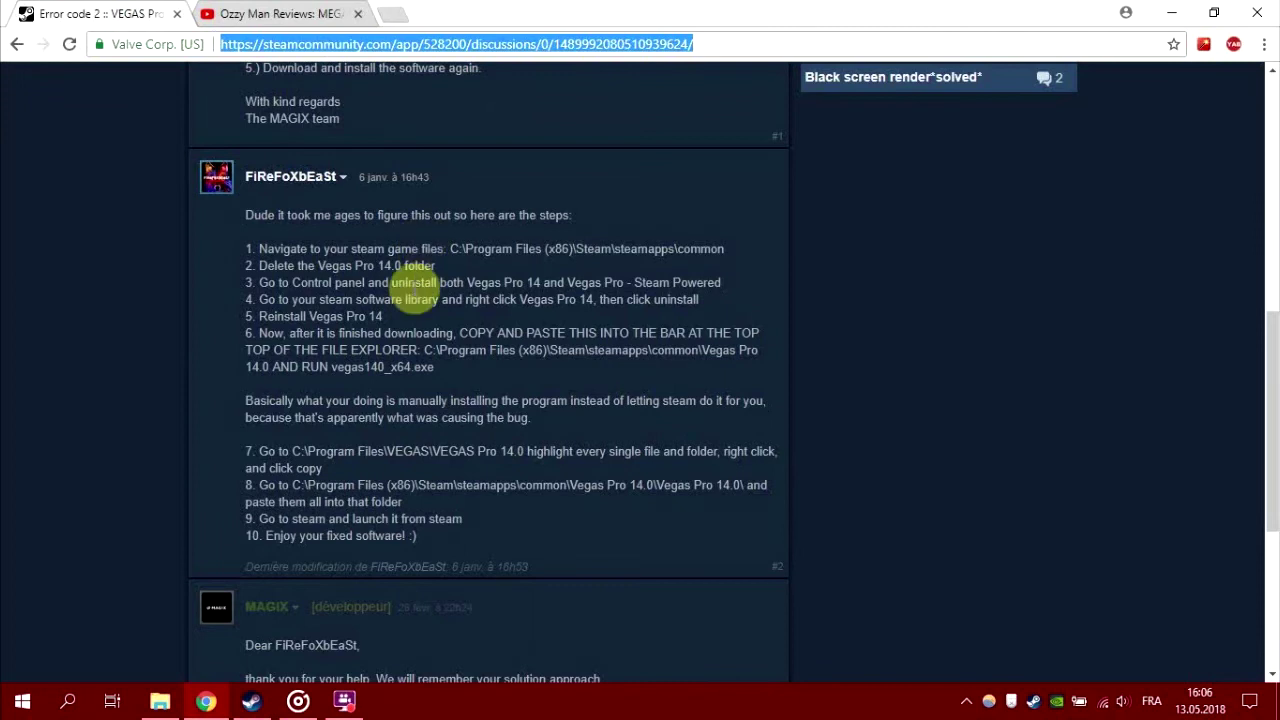
{"action": "scroll", "coordinate": [420, 316], "scroll_direction": "up", "scroll_amount": 4}
{"action": "scroll", "coordinate": [383, 293], "scroll_direction": "down", "scroll_amount": 3}
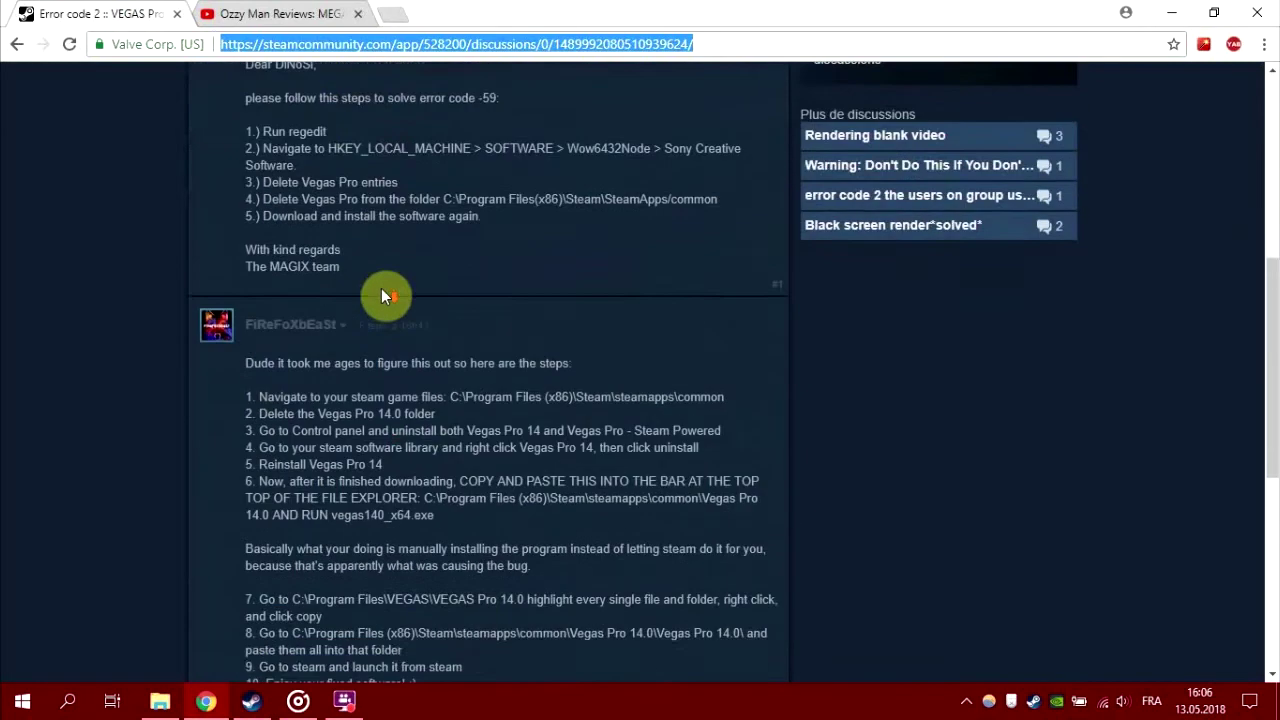
{"action": "scroll", "coordinate": [383, 292], "scroll_direction": "down", "scroll_amount": 2}
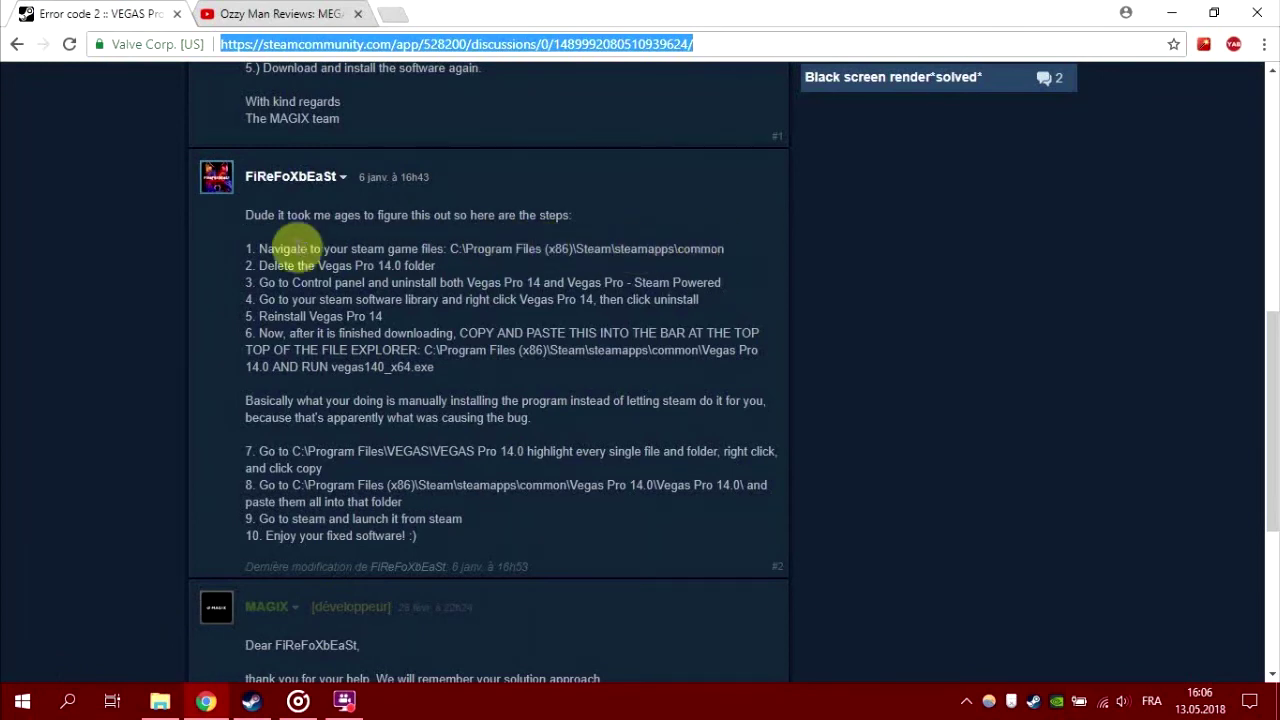
Switch to Steam and browse the local files of VEGAS Pro 14 Edit Steam Edition from its properties
{"action": "left_click", "coordinate": [265, 708]}
{"action": "right_click", "coordinate": [150, 438]}
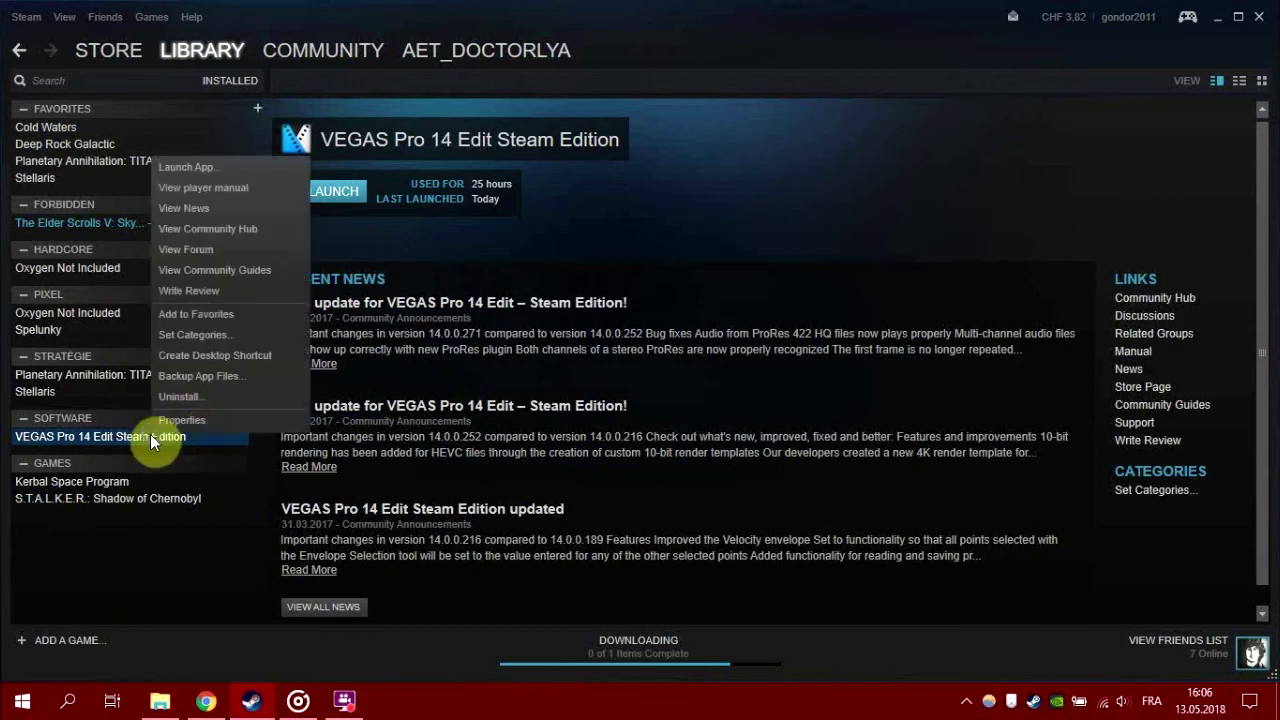
{"action": "right_click", "coordinate": [125, 438]}
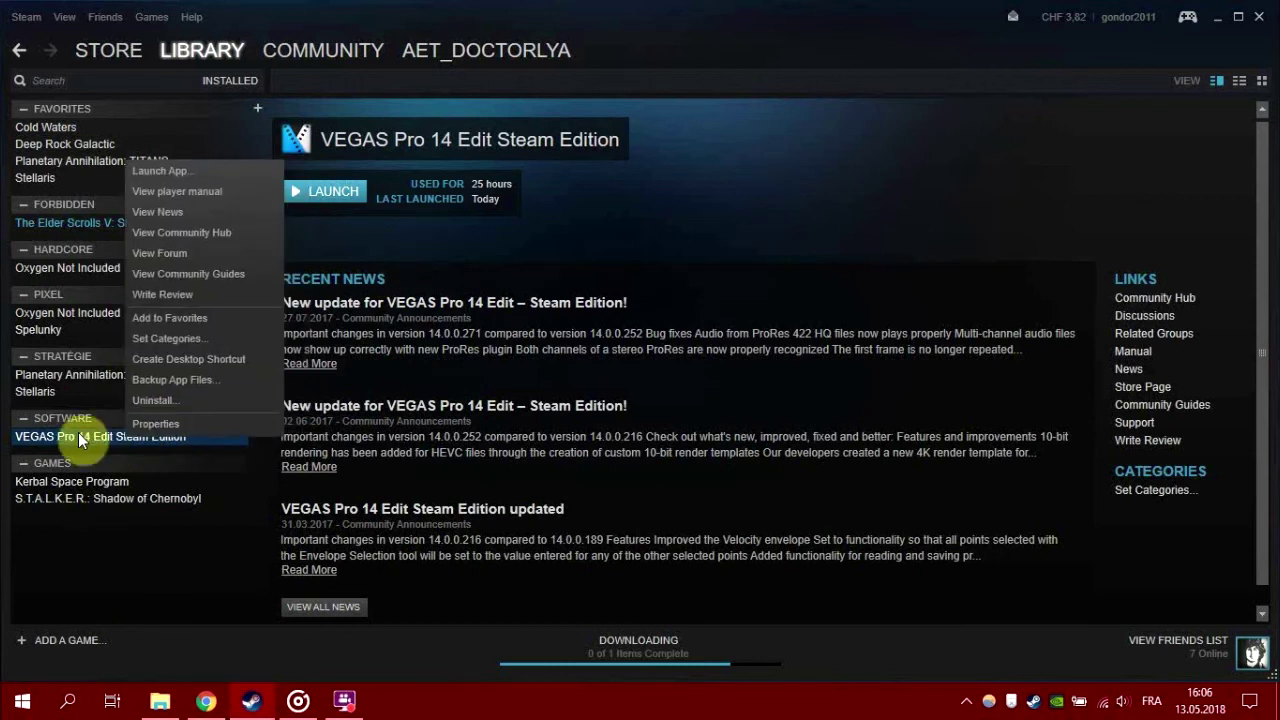
{"action": "left_click", "coordinate": [160, 424]}
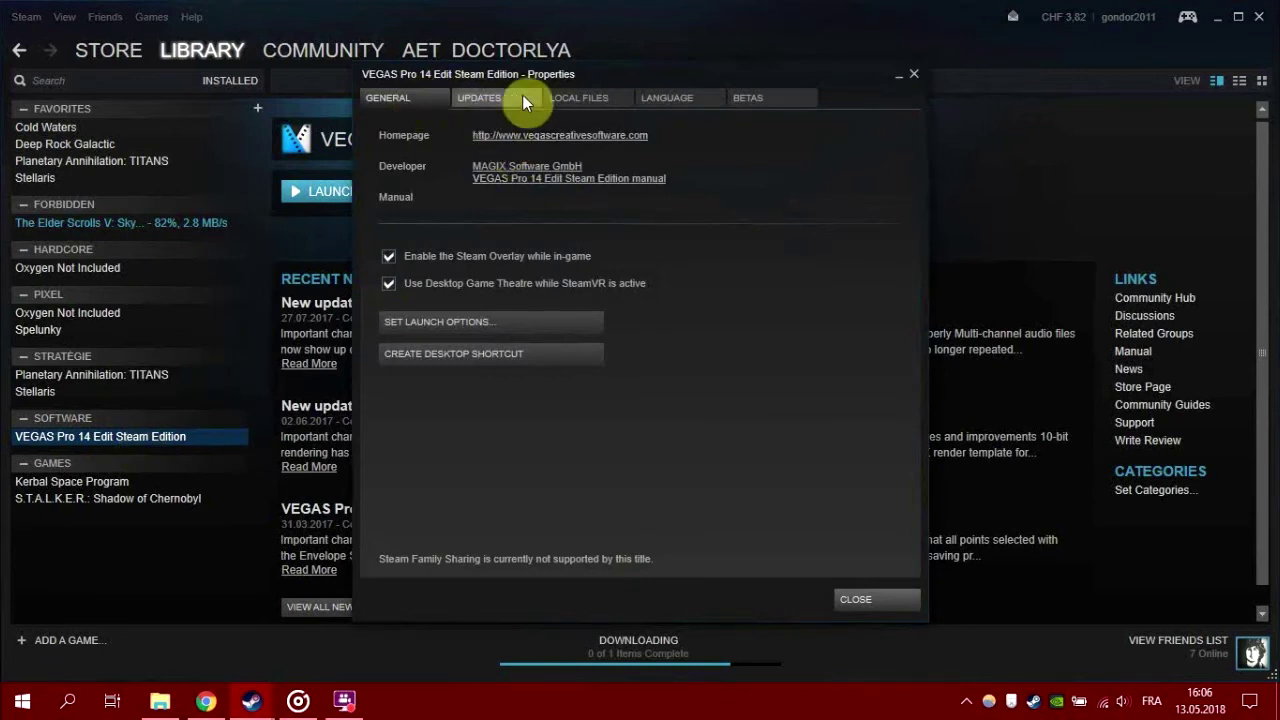
{"action": "left_click", "coordinate": [582, 102]}
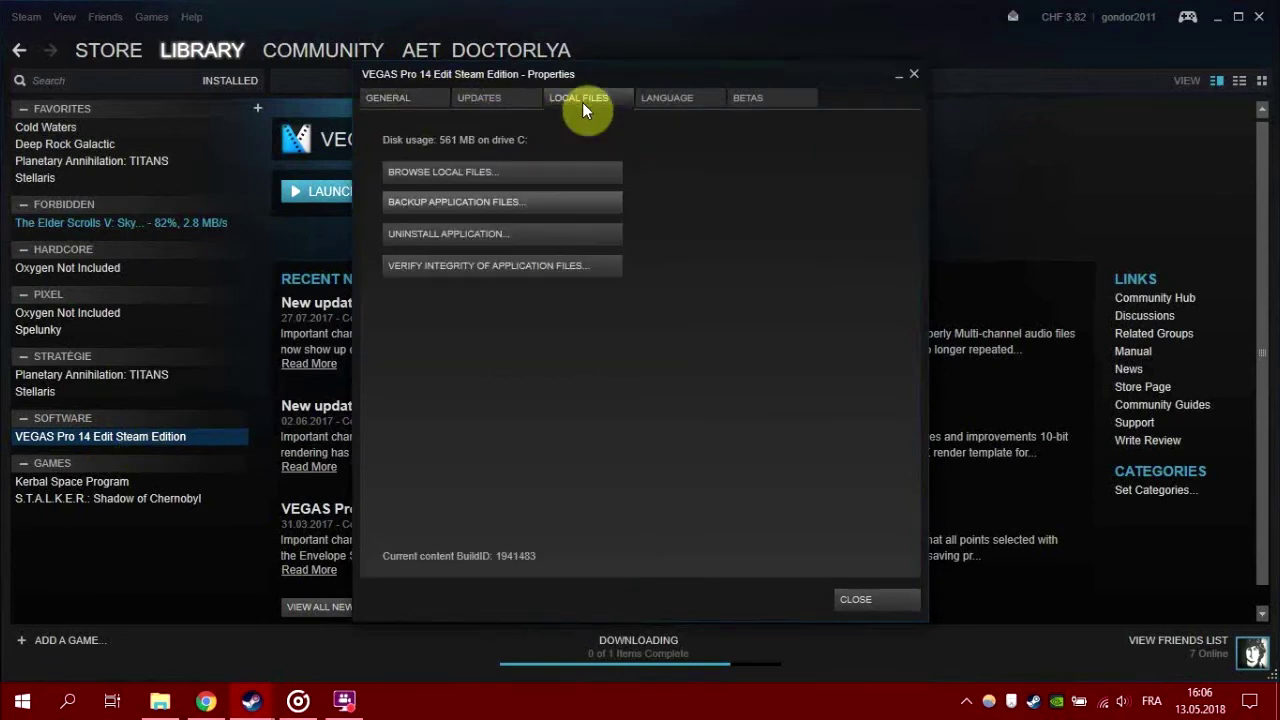
{"action": "left_click", "coordinate": [472, 171]}
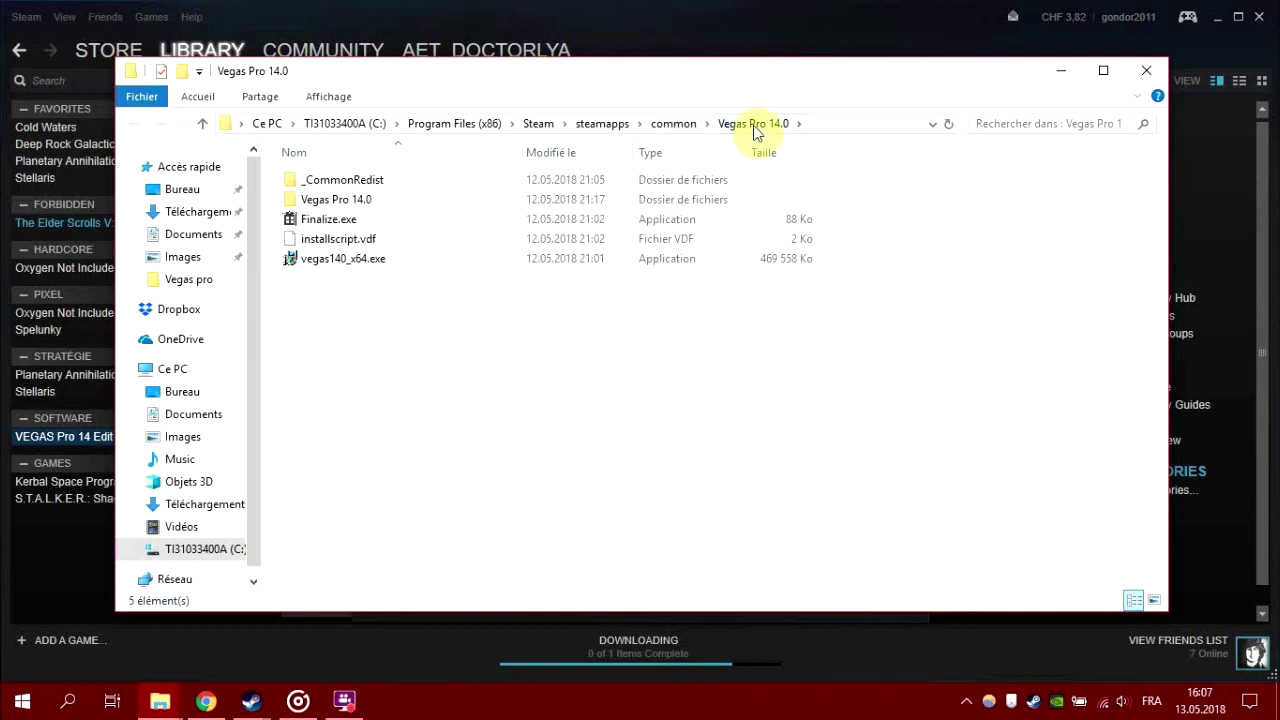
Locate the Vegas Pro 14.0 folder inside steamapps\common, check its contents, and minimize File Explorer
{"action": "left_click", "coordinate": [673, 124]}
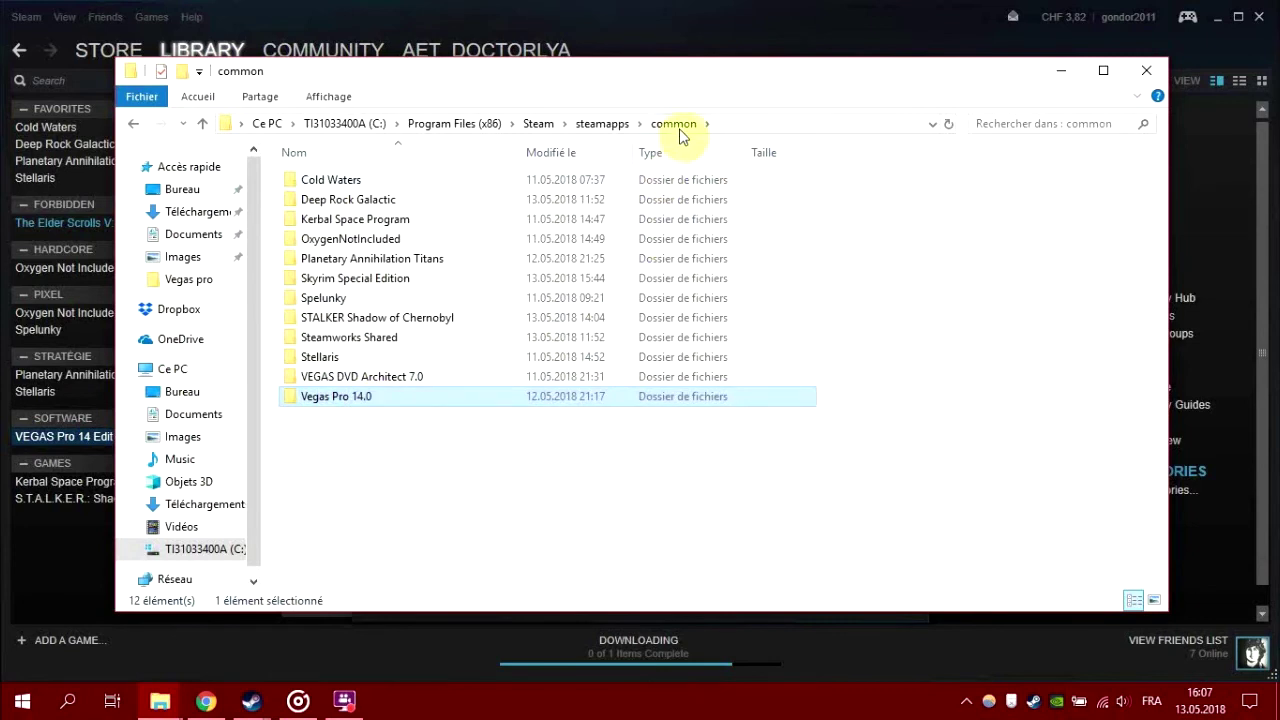
{"action": "double_click", "coordinate": [337, 397]}
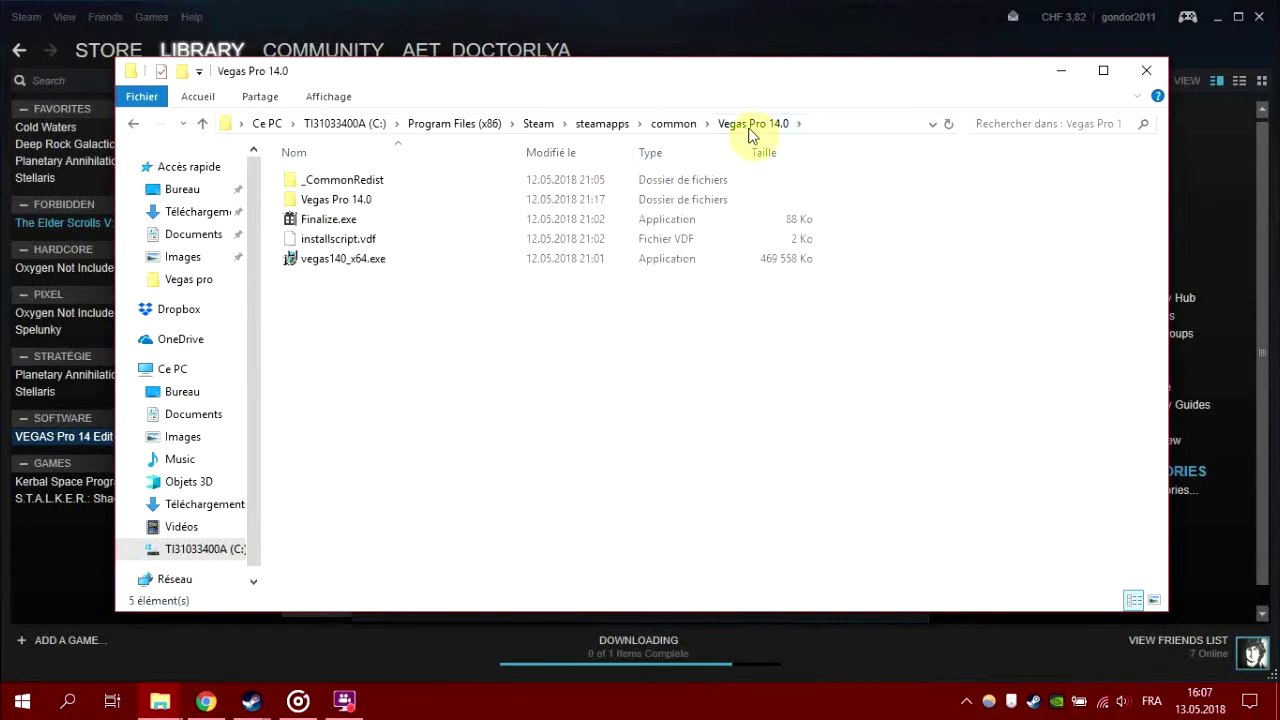
{"action": "left_click", "coordinate": [673, 125]}
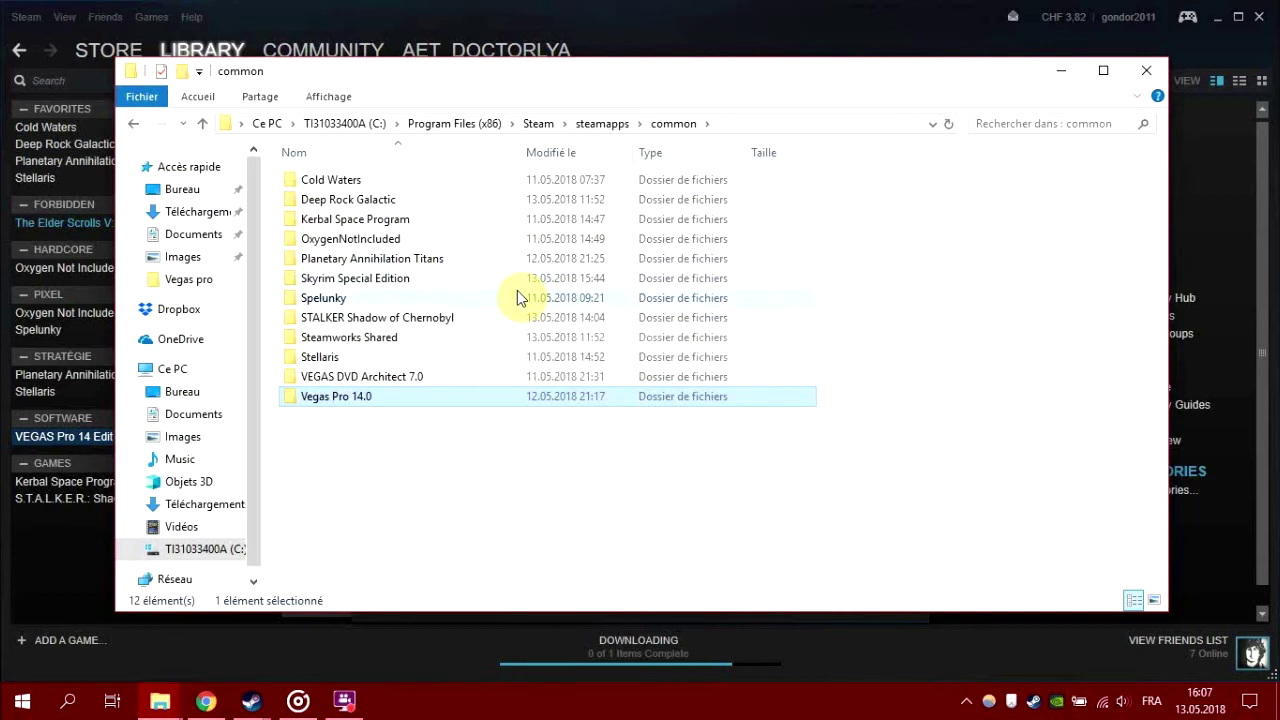
{"action": "left_click", "coordinate": [1062, 71]}
Return to the forum instructions in Chrome, and search Windows for "control" to open the Control Panel
{"action": "left_click", "coordinate": [205, 701]}
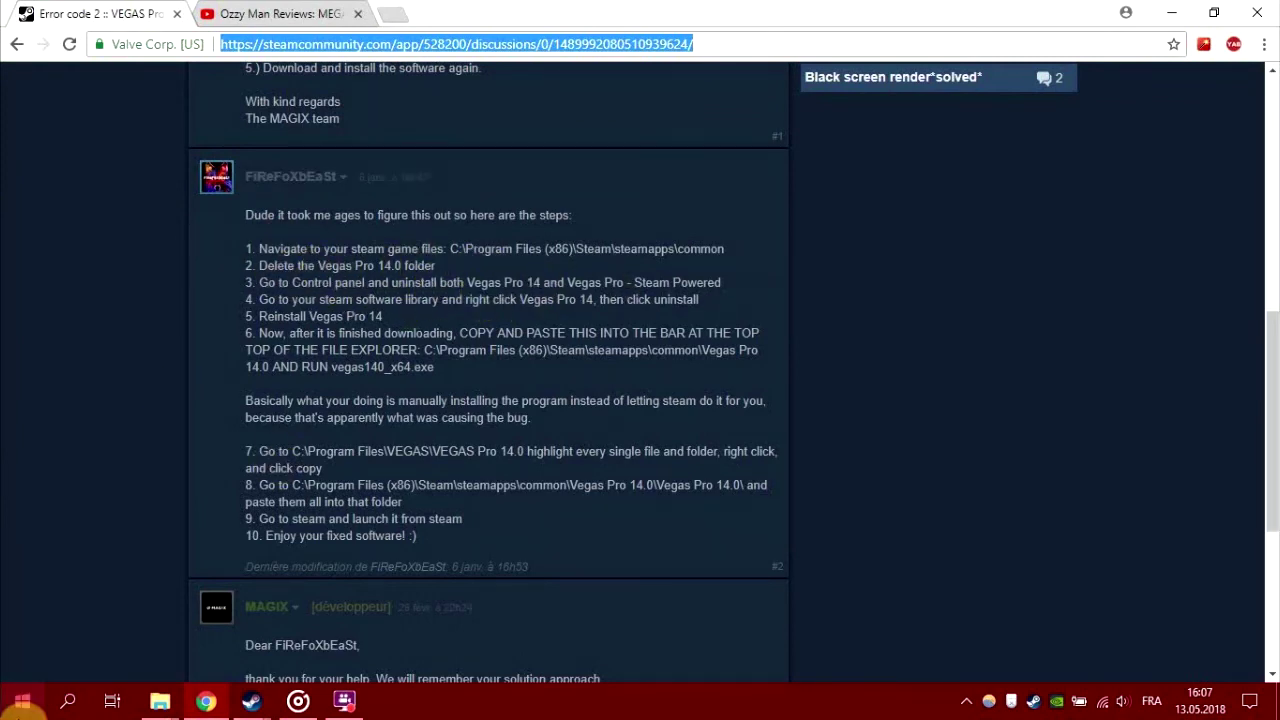
{"action": "left_click", "coordinate": [22, 701]}
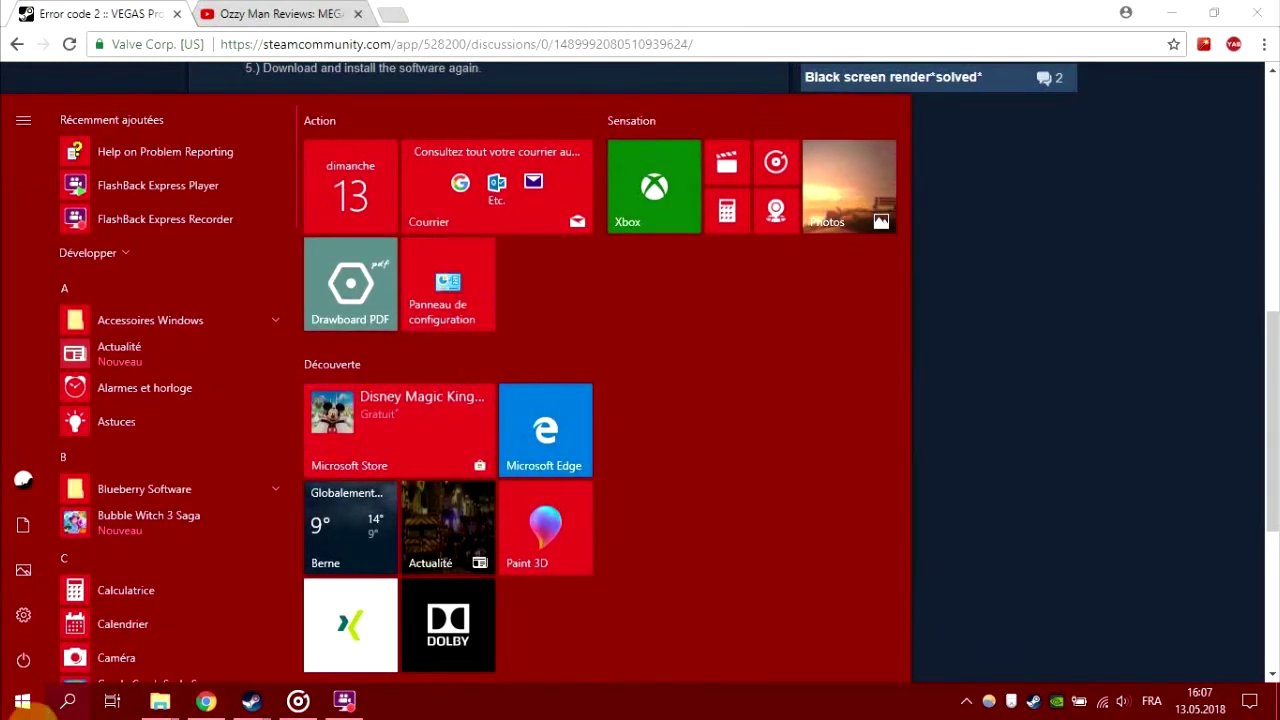
{"action": "left_click", "coordinate": [22, 701]}
{"action": "left_click", "coordinate": [22, 701]}
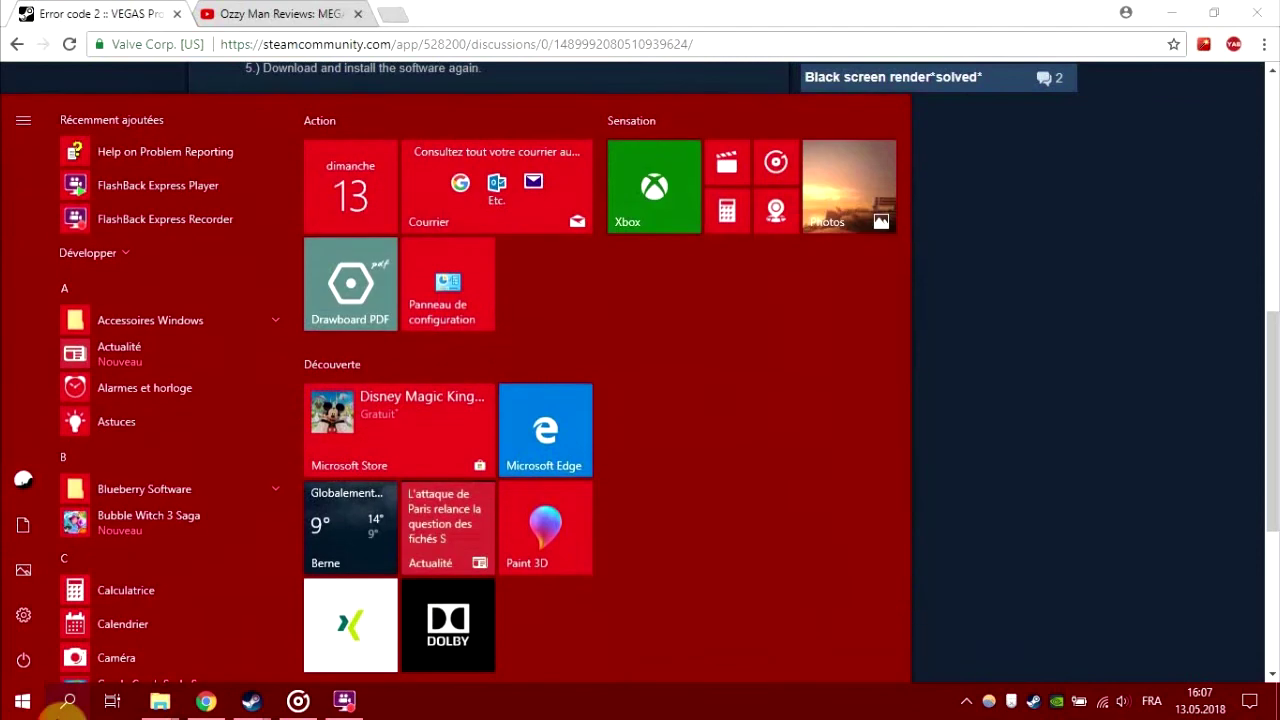
{"action": "left_click", "coordinate": [68, 702]}
{"action": "type", "text": "control"}
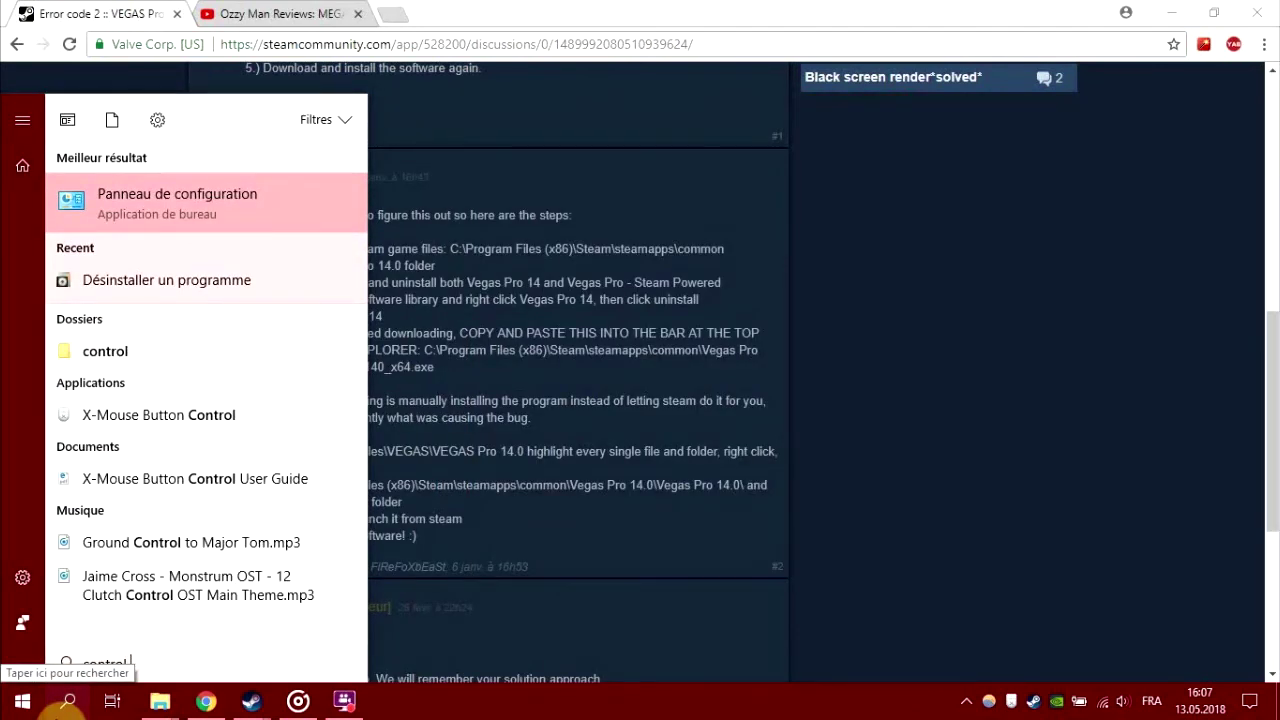
{"action": "type", "text": " pan"}
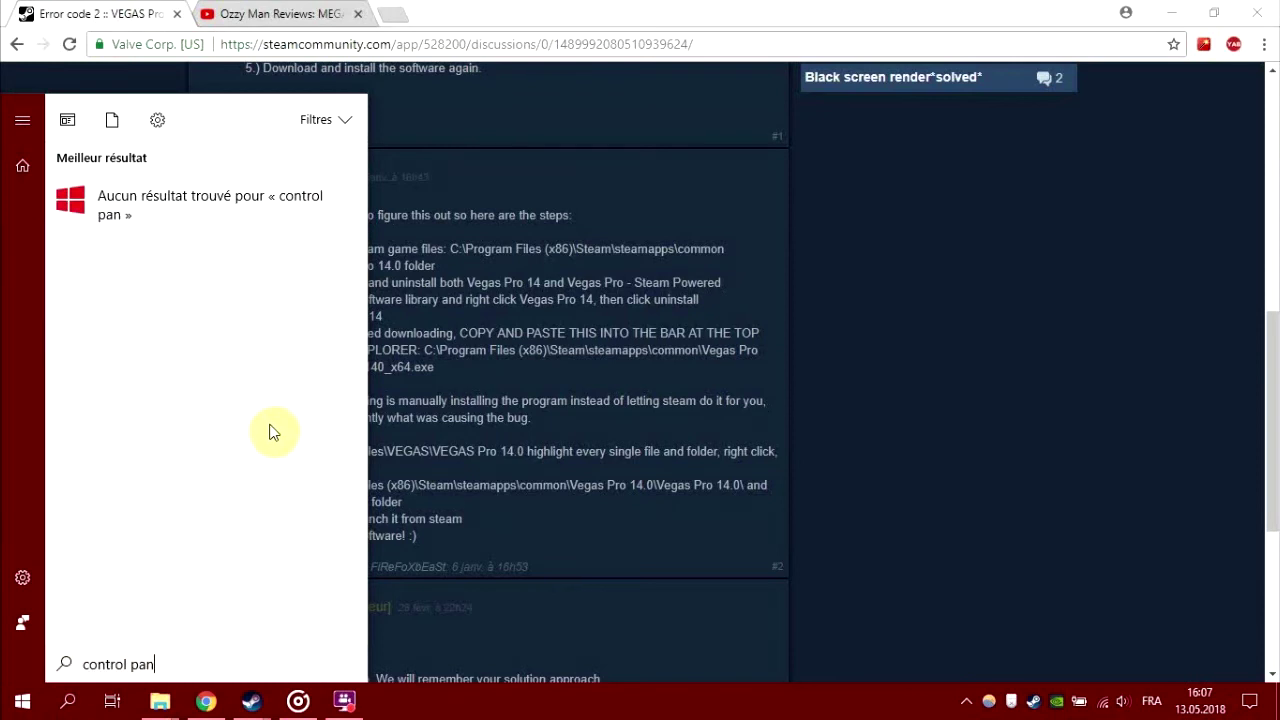
{"action": "key", "text": "BackSpace"}
{"action": "key", "text": "BackSpace"}
{"action": "key", "text": "BackSpace"}
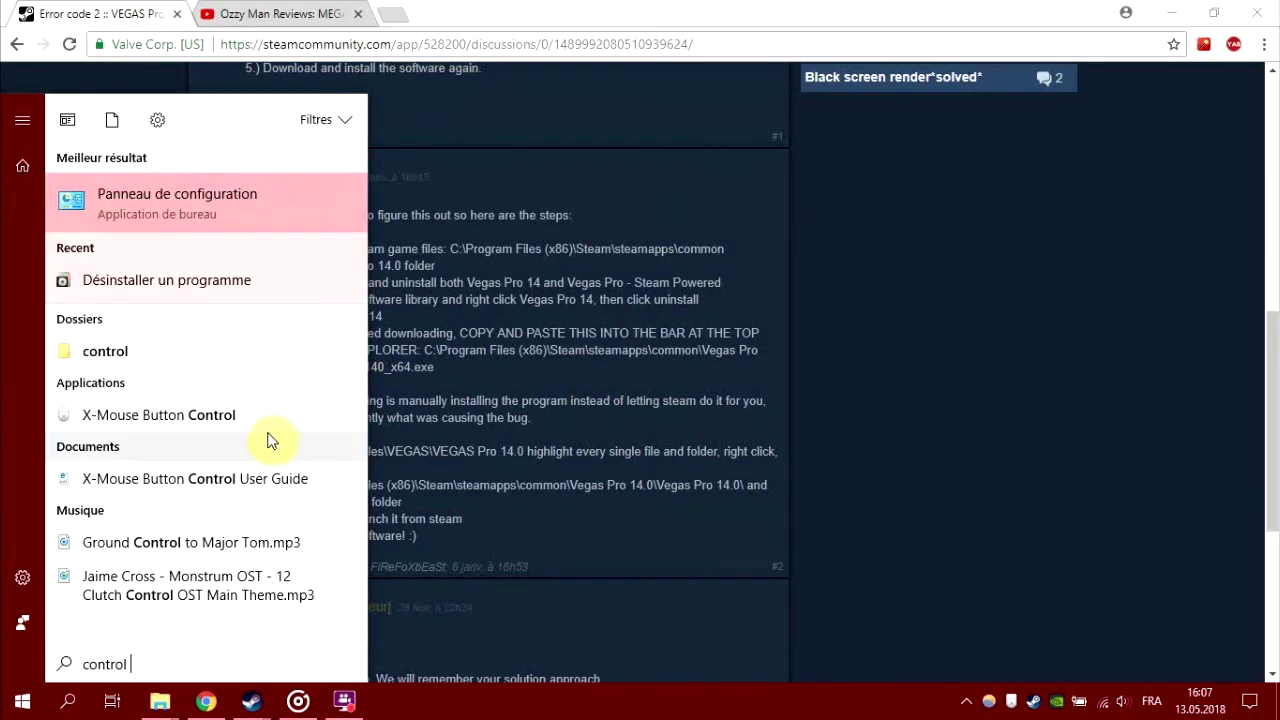
{"action": "left_click", "coordinate": [212, 205]}
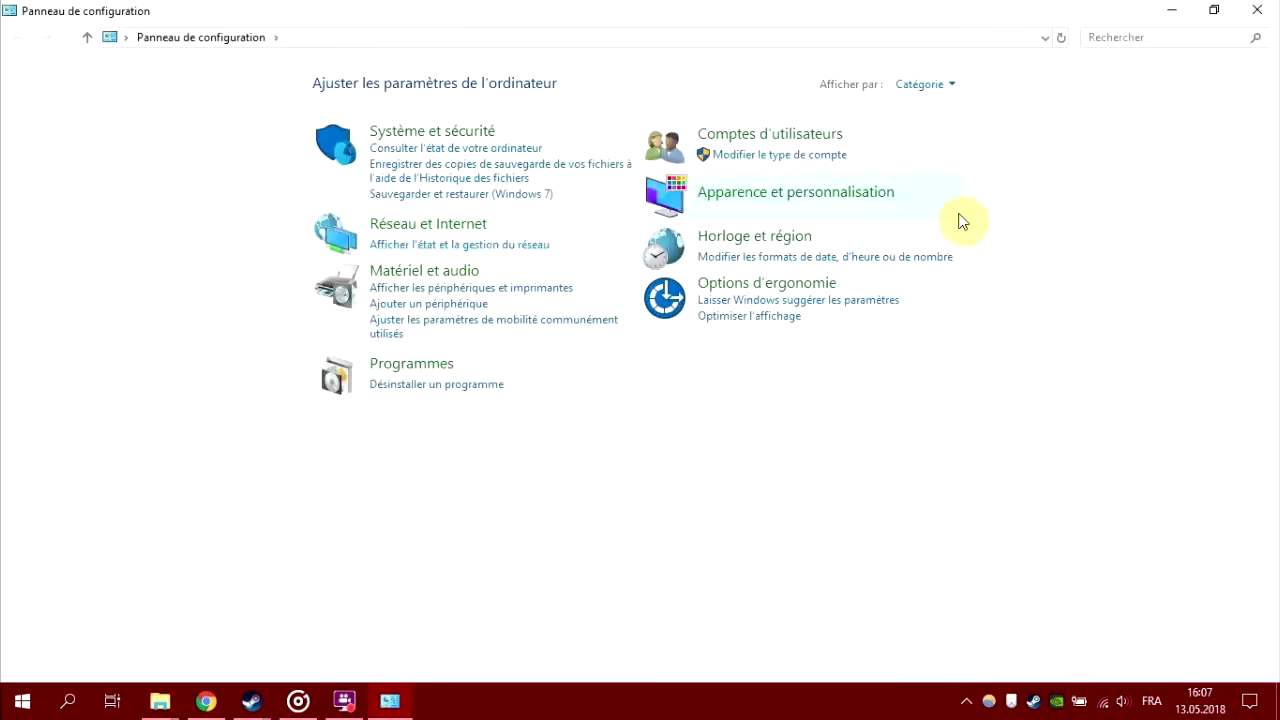
{"action": "left_click", "coordinate": [926, 90]}
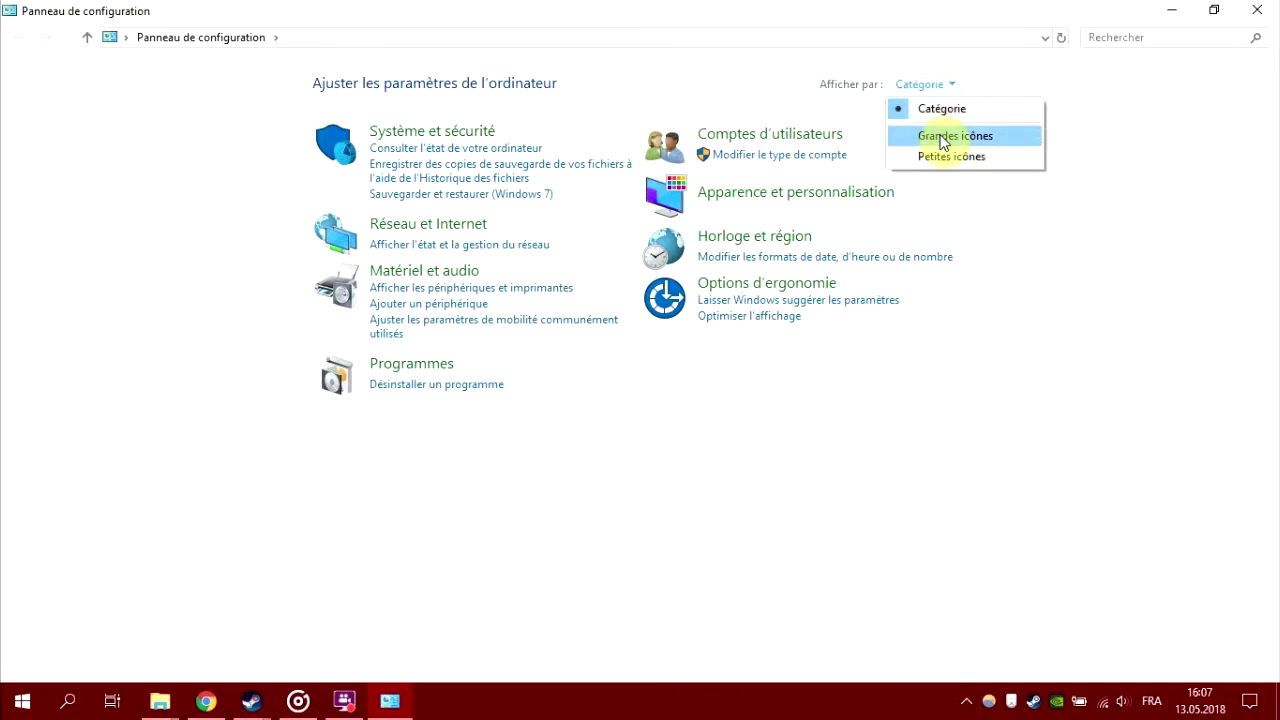
{"action": "left_click", "coordinate": [945, 135]}
{"action": "left_click", "coordinate": [1165, 86]}
{"action": "left_click", "coordinate": [1152, 110]}
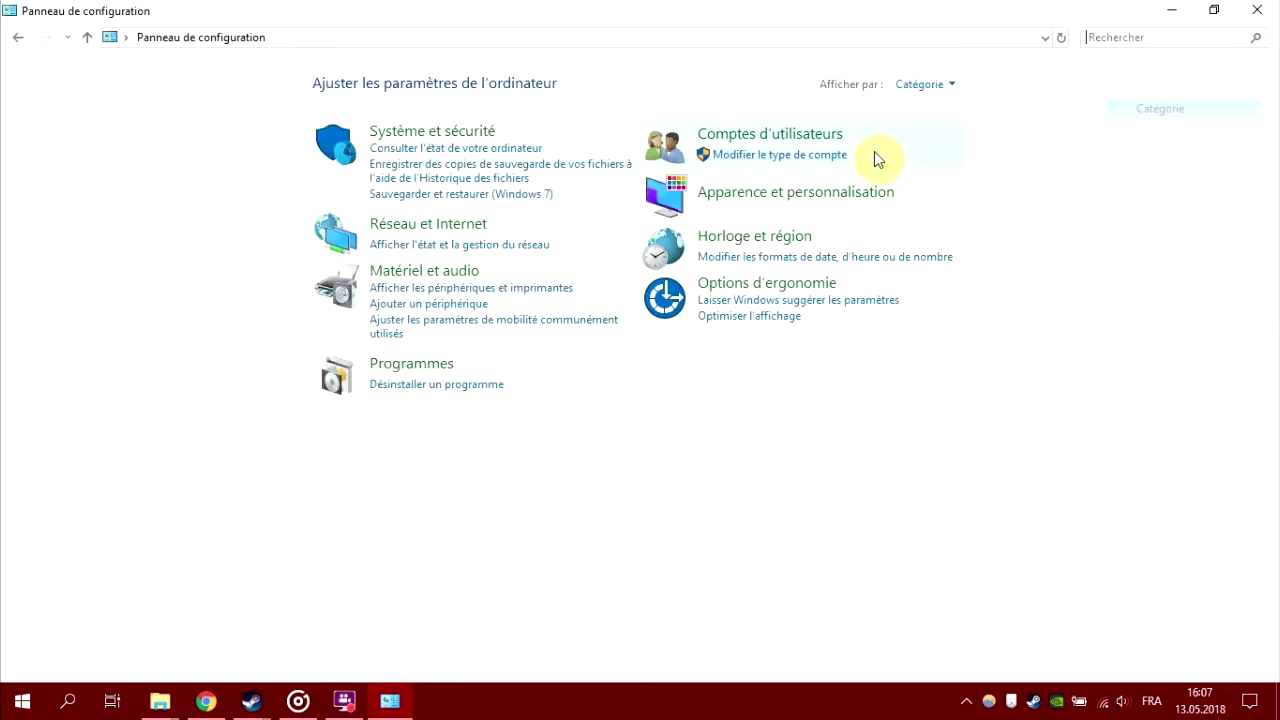
Open the list for uninstalling programs and filter it by "vegas"
{"action": "left_click", "coordinate": [426, 386]}
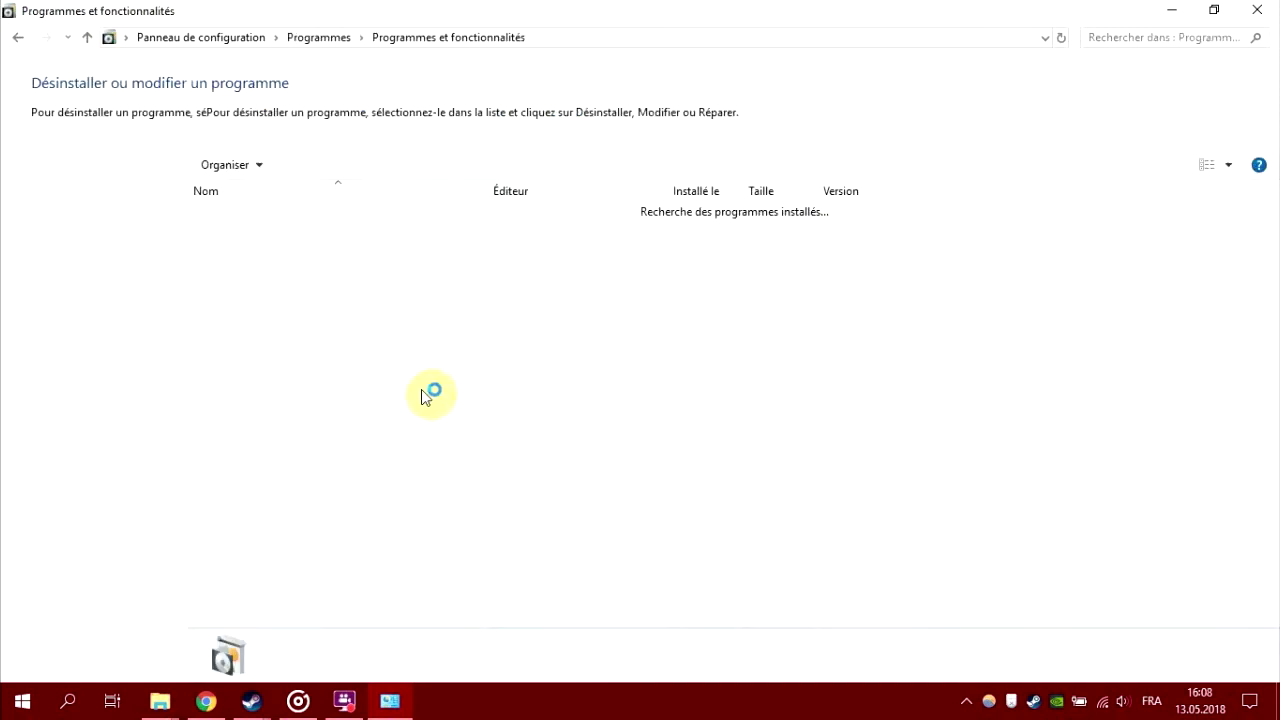
{"action": "left_click", "coordinate": [1158, 40]}
{"action": "type", "text": "veg"}
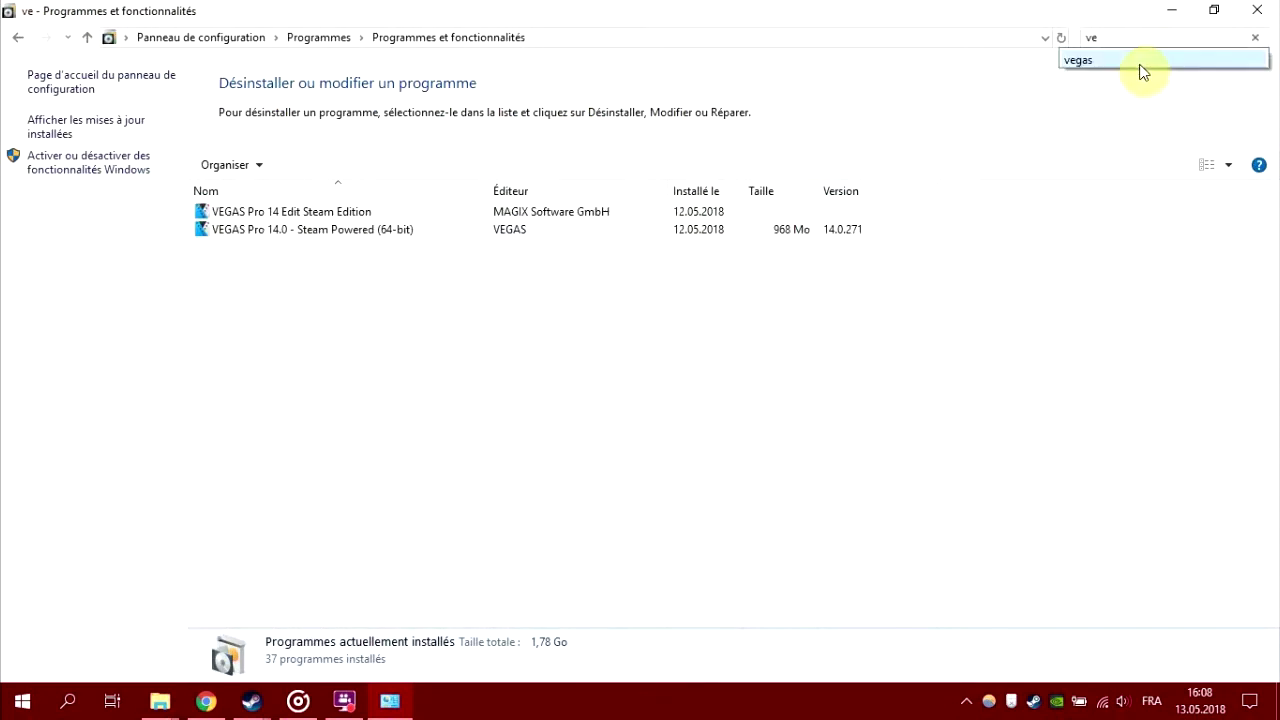
{"action": "left_click", "coordinate": [1140, 64]}
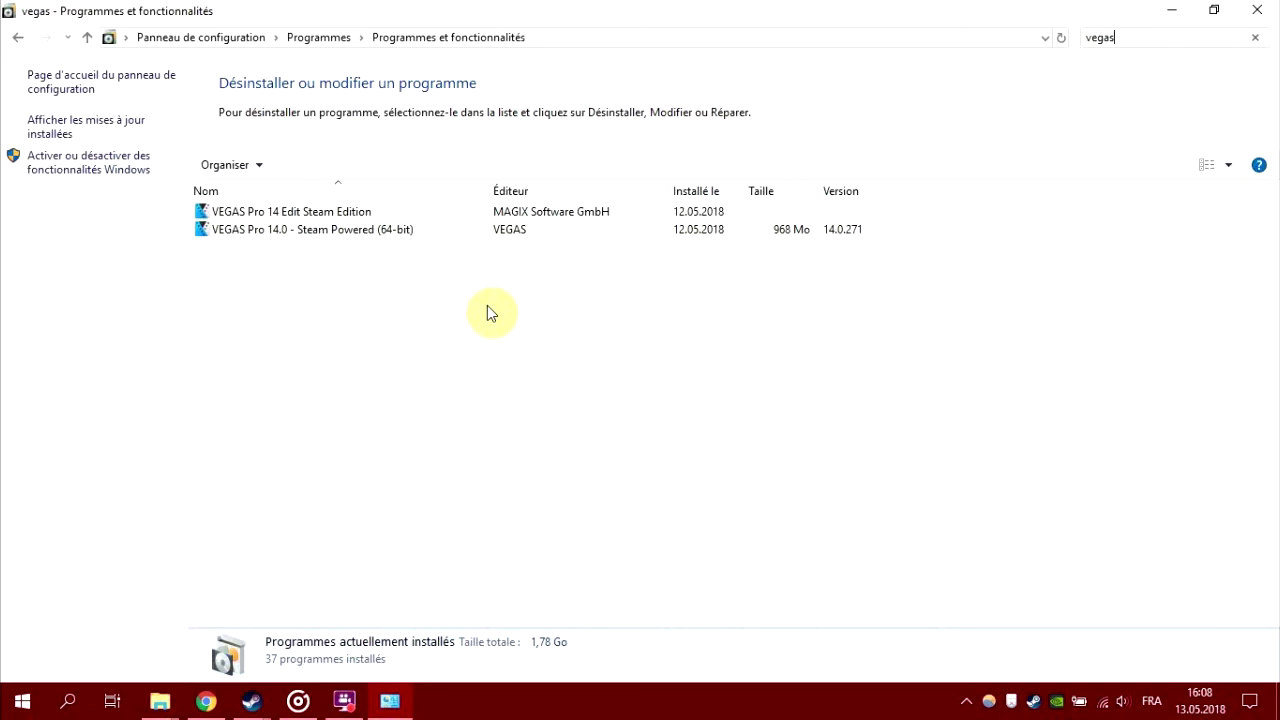
Examine both VEGAS Pro 14 entries and the uninstall option of VEGAS Pro 14.0 - Steam Powered (64-bit) without uninstalling anything
{"action": "right_click", "coordinate": [407, 230]}
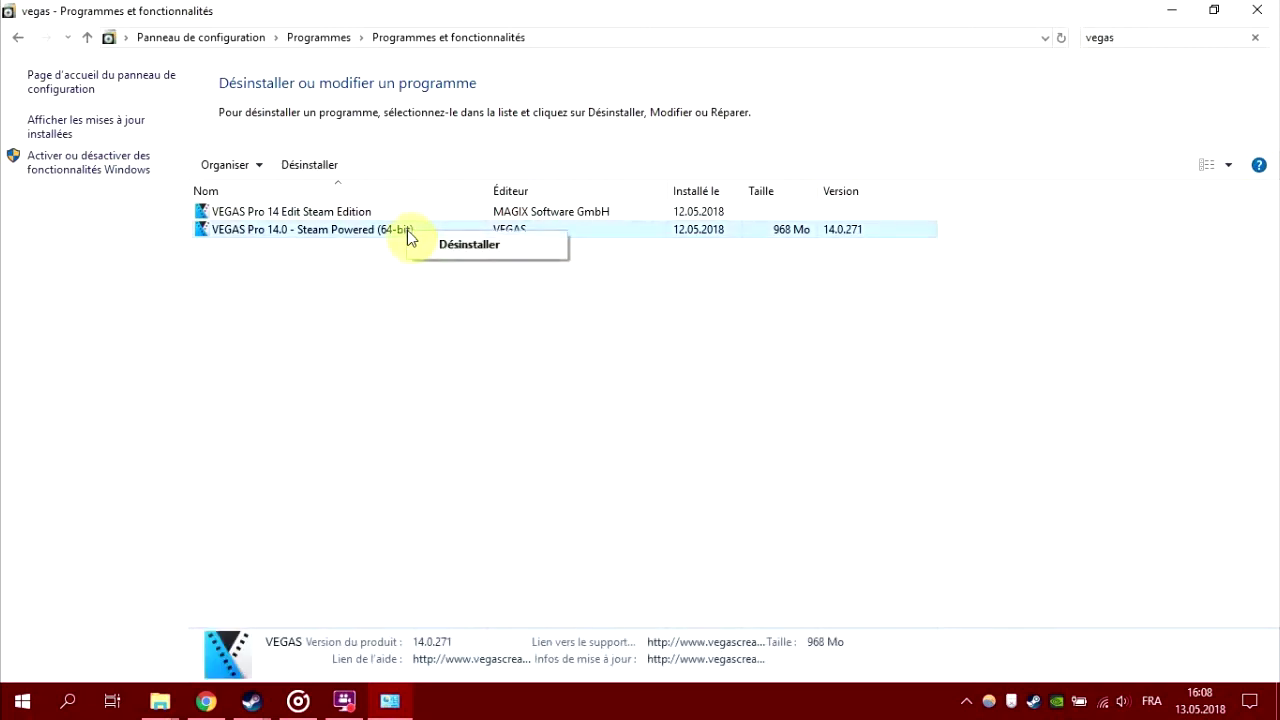
{"action": "left_click", "coordinate": [335, 273]}
{"action": "left_click", "coordinate": [350, 214]}
{"action": "left_click", "coordinate": [357, 229]}
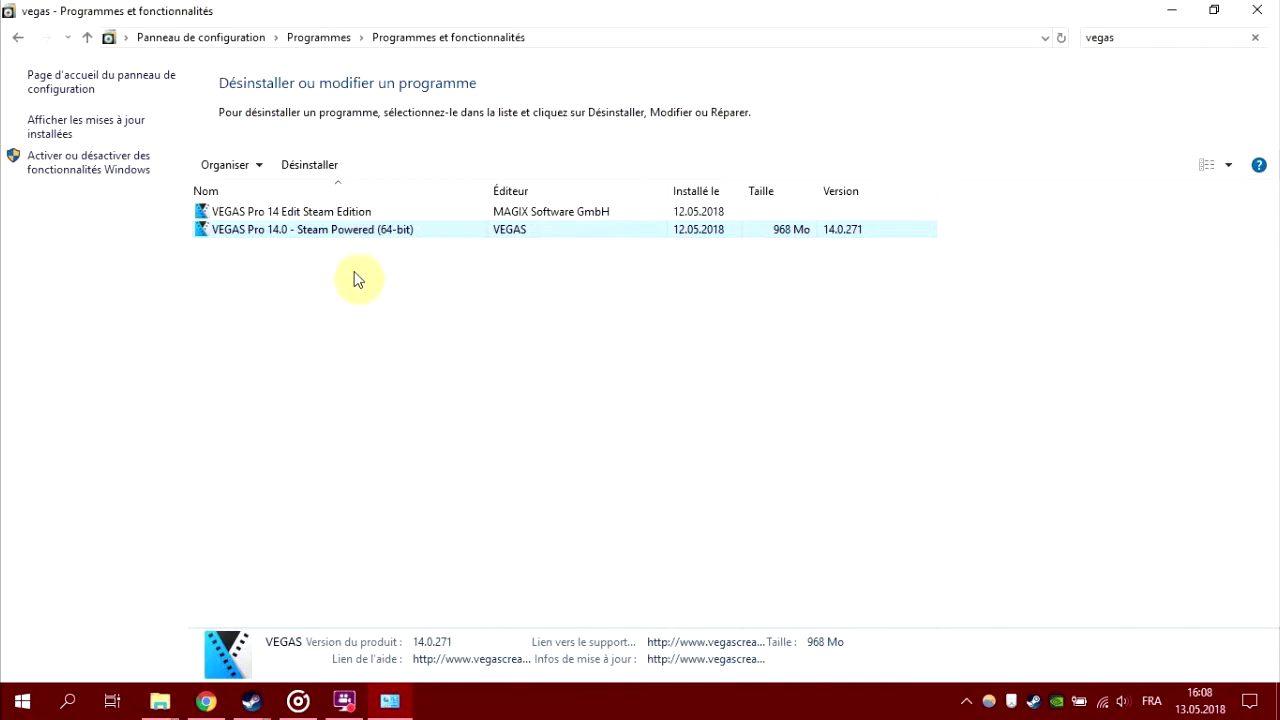
{"action": "left_click", "coordinate": [359, 214]}
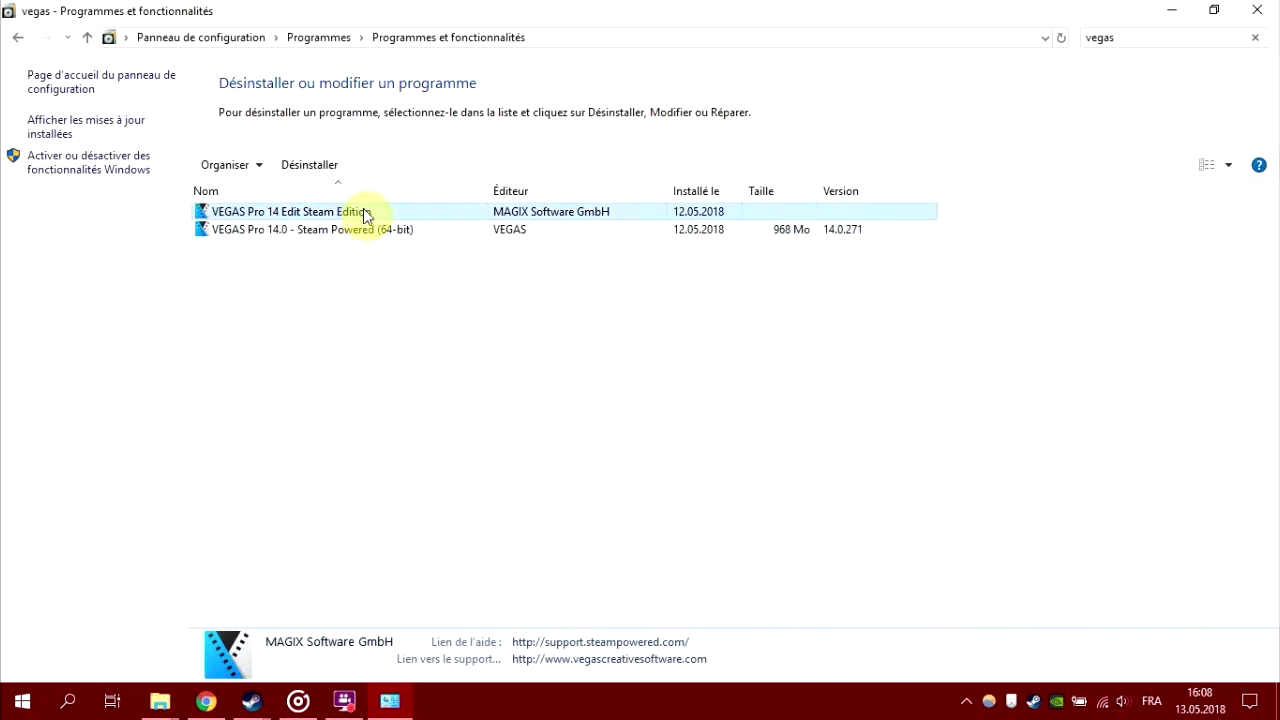
{"action": "left_click", "coordinate": [367, 231]}
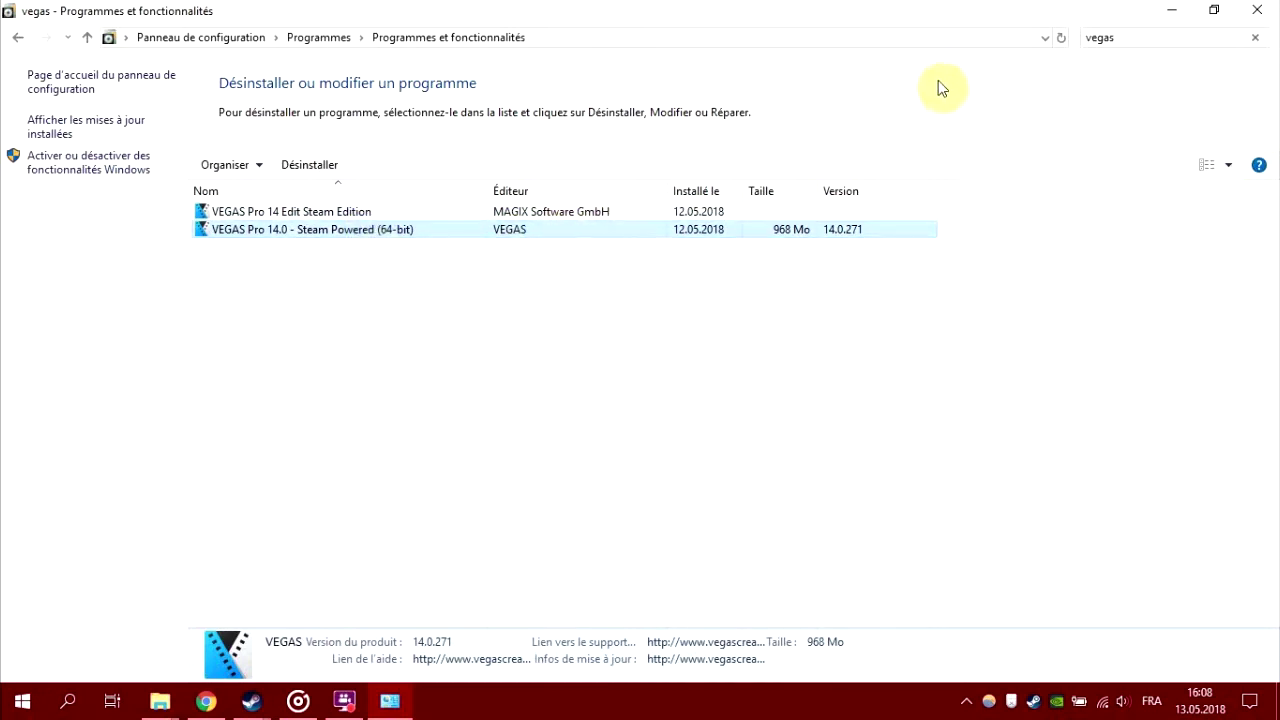
{"action": "right_click", "coordinate": [447, 231]}
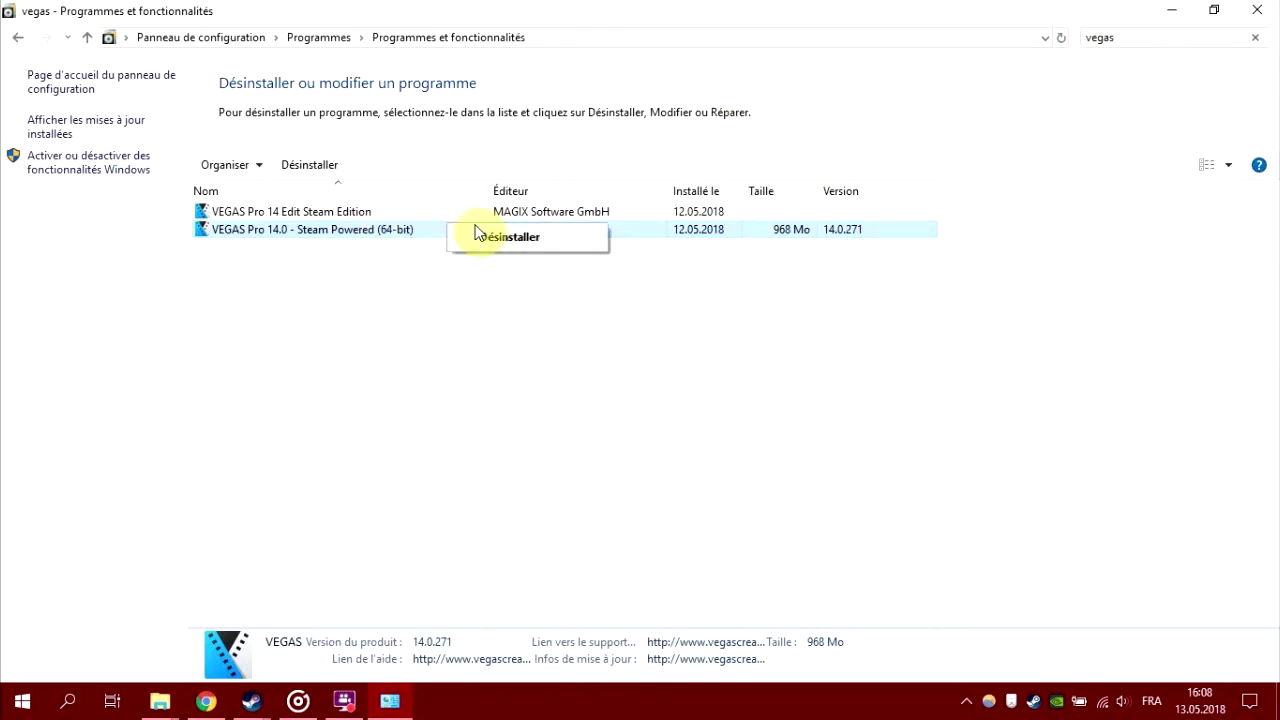
{"action": "left_click", "coordinate": [396, 214]}
{"action": "right_click", "coordinate": [418, 229]}
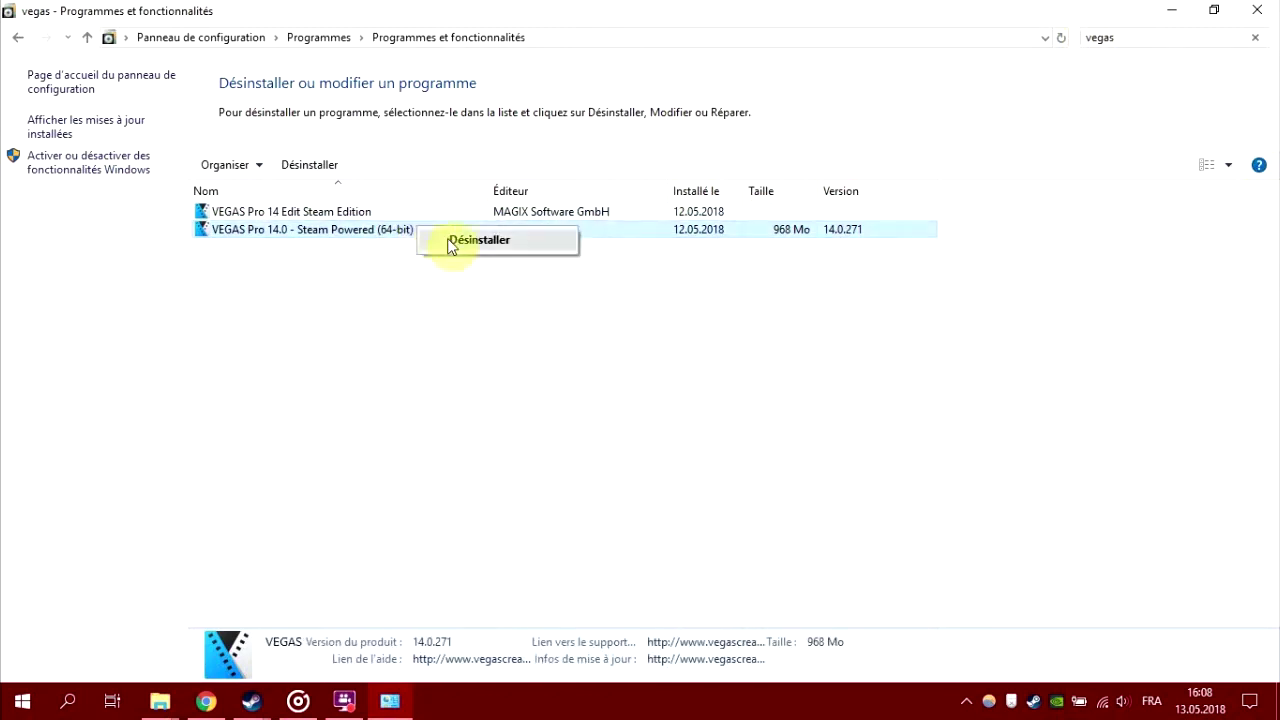
{"action": "left_click", "coordinate": [368, 265]}
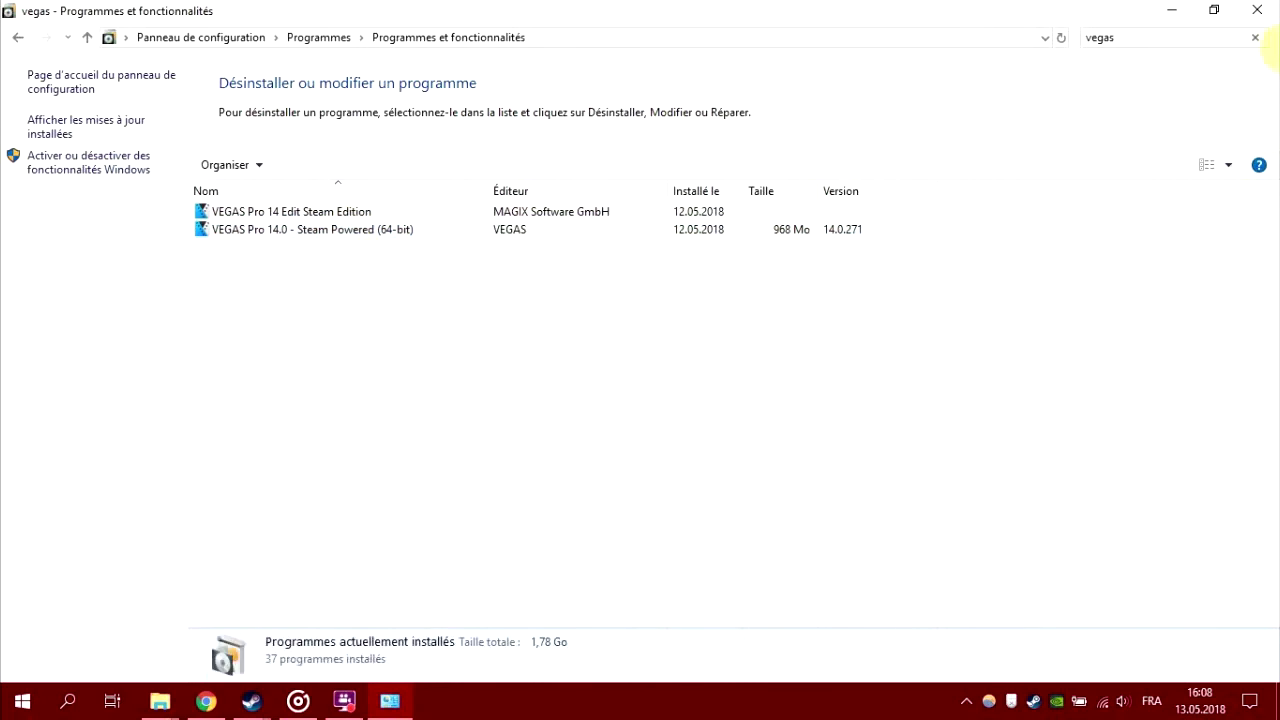
Close the installed programs list, switch to Steam, and examine the uninstall option of VEGAS Pro 14 Edit Steam Edition without uninstalling it
{"action": "left_click", "coordinate": [1255, 12]}
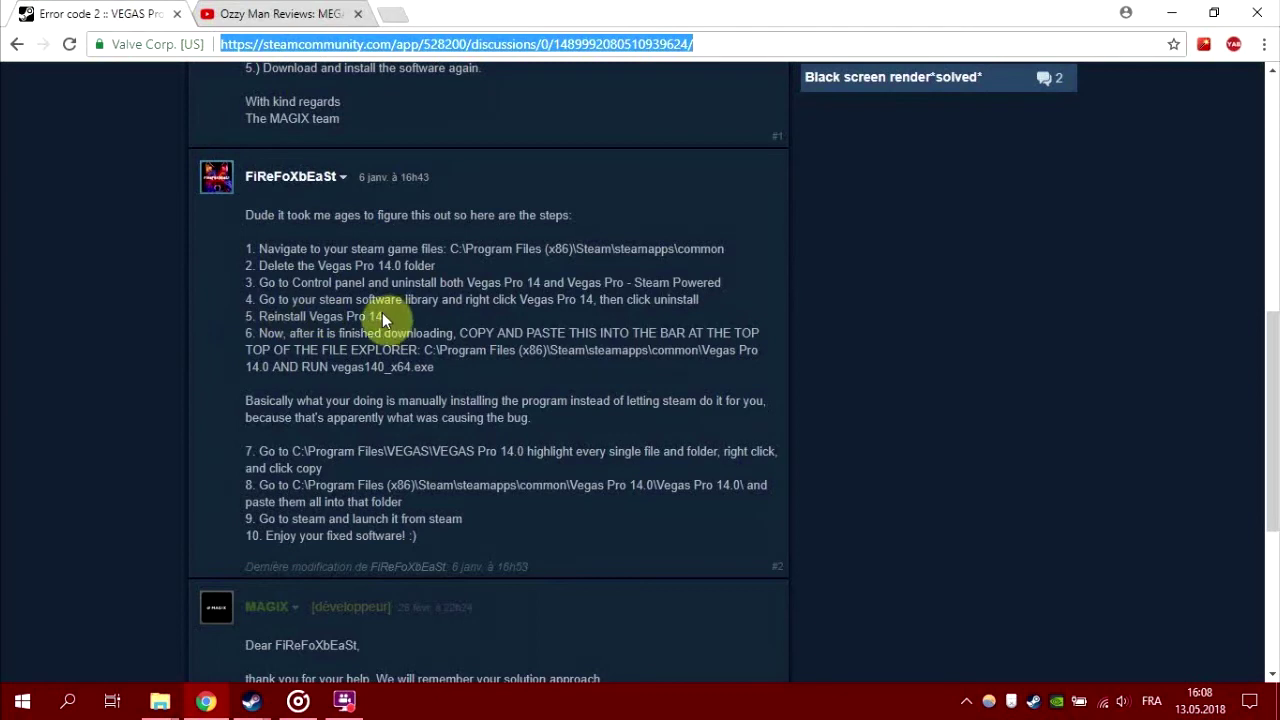
{"action": "mouse_move", "coordinate": [251, 700]}
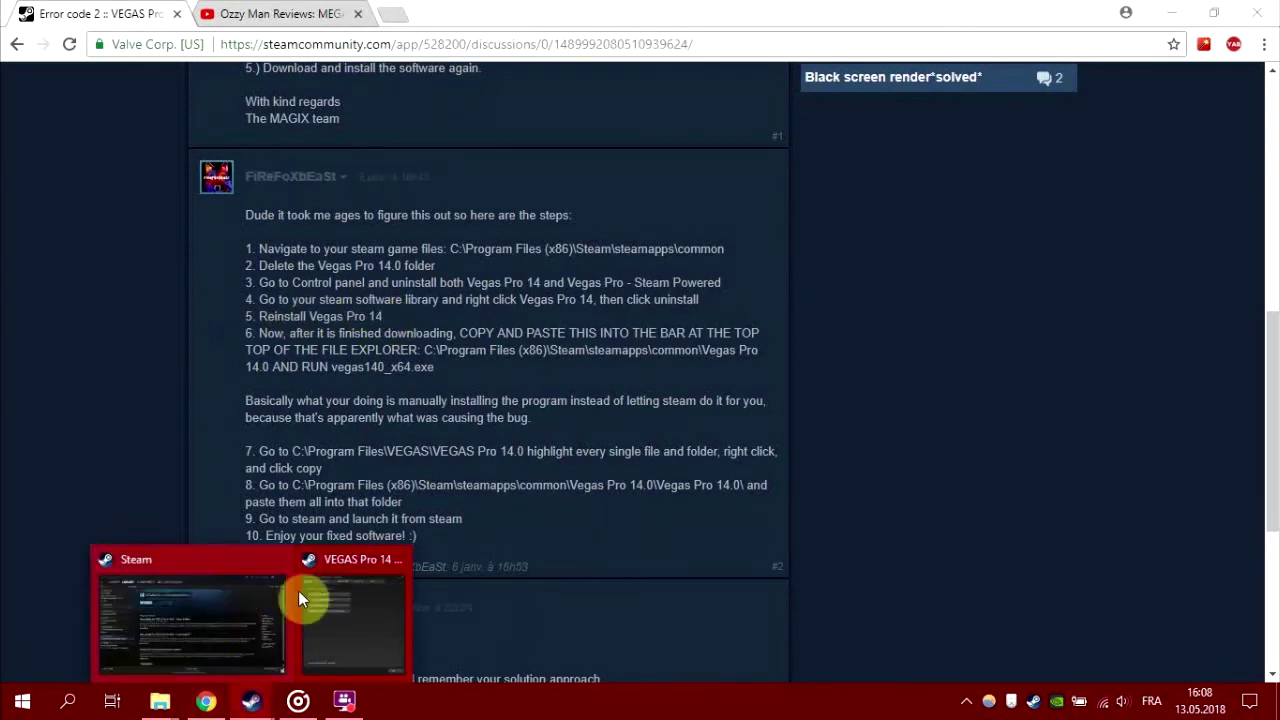
{"action": "left_click", "coordinate": [206, 611]}
{"action": "right_click", "coordinate": [127, 436]}
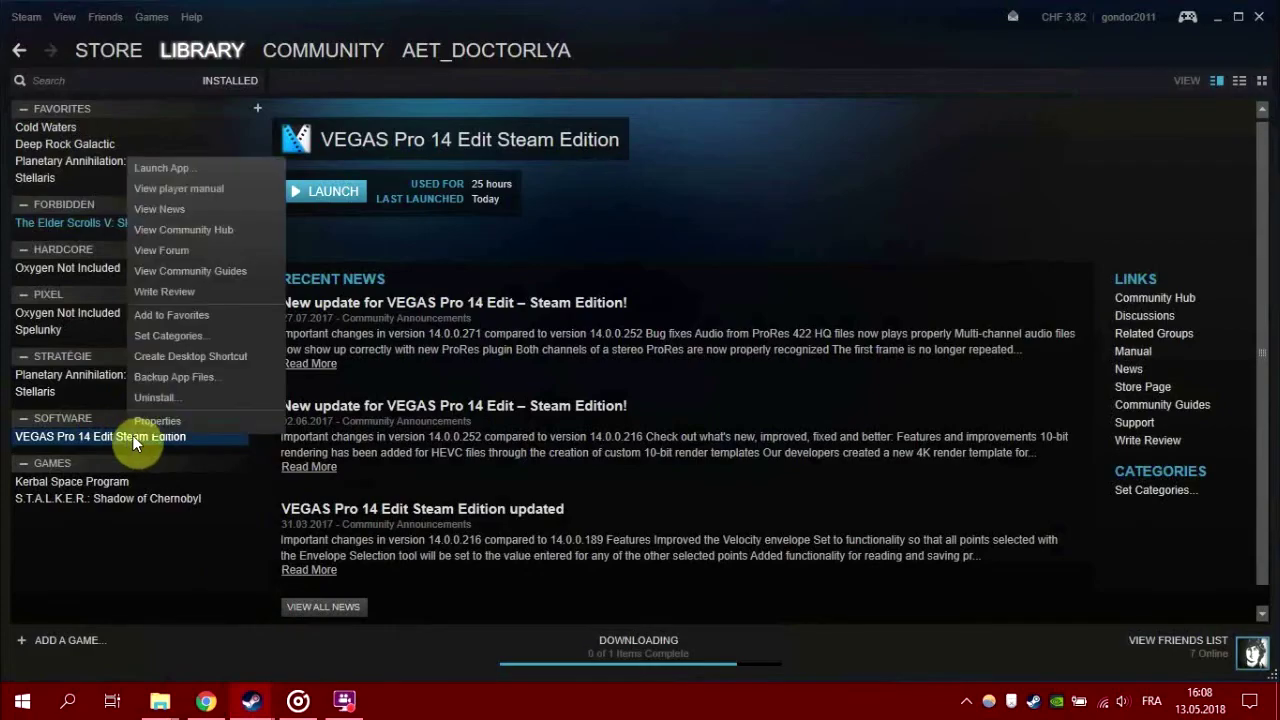
{"action": "left_click", "coordinate": [196, 560]}
Filter the Steam library to Software, restore the Installed filter, and minimize Steam
{"action": "left_click", "coordinate": [236, 81]}
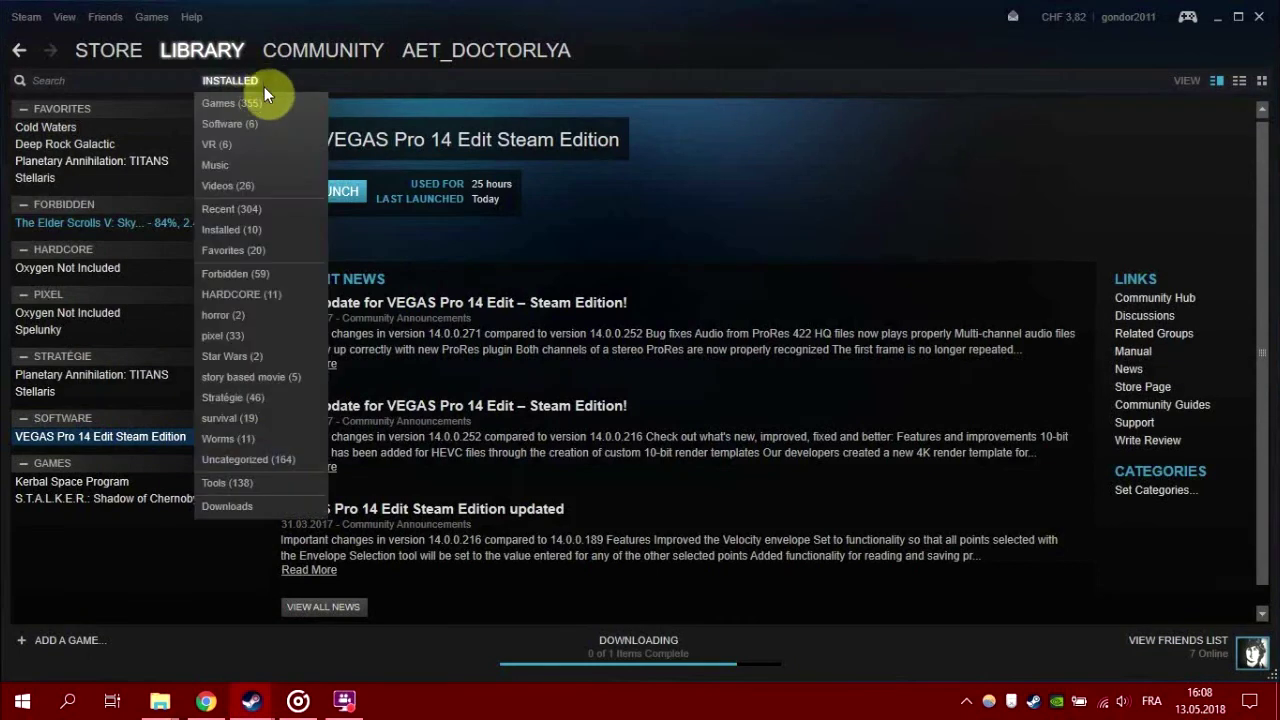
{"action": "left_click", "coordinate": [253, 125]}
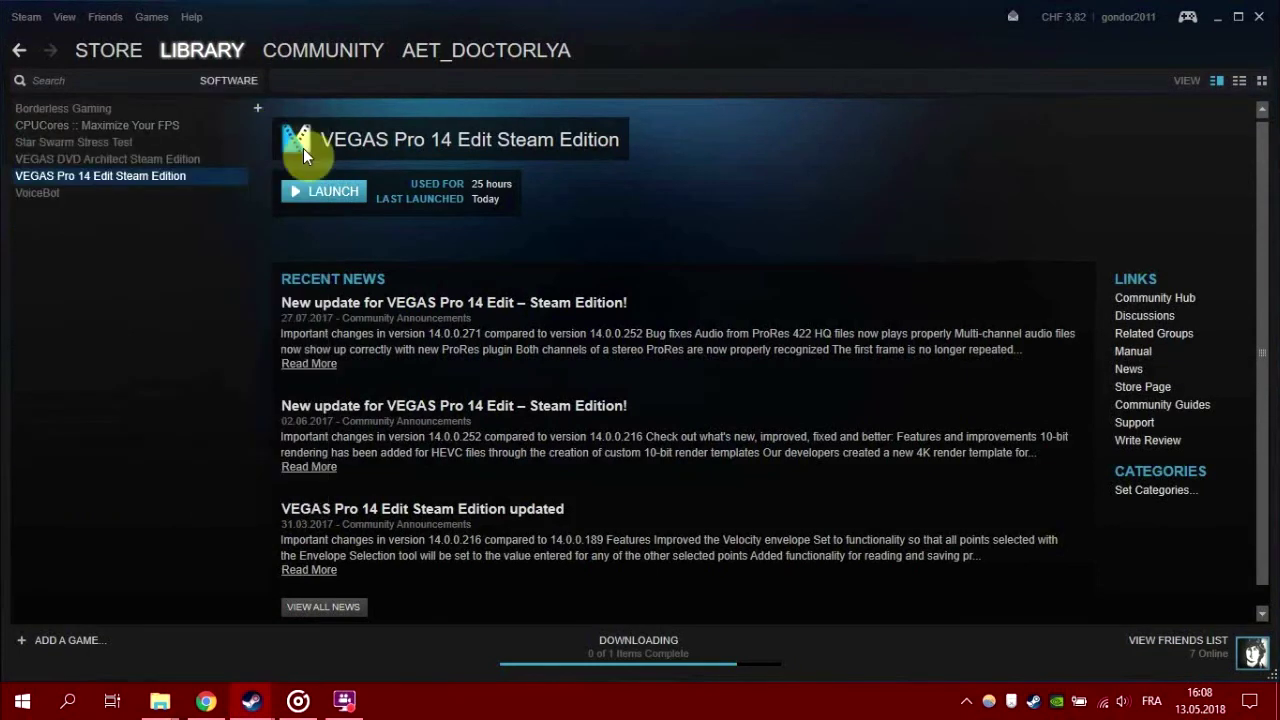
{"action": "left_click", "coordinate": [250, 83]}
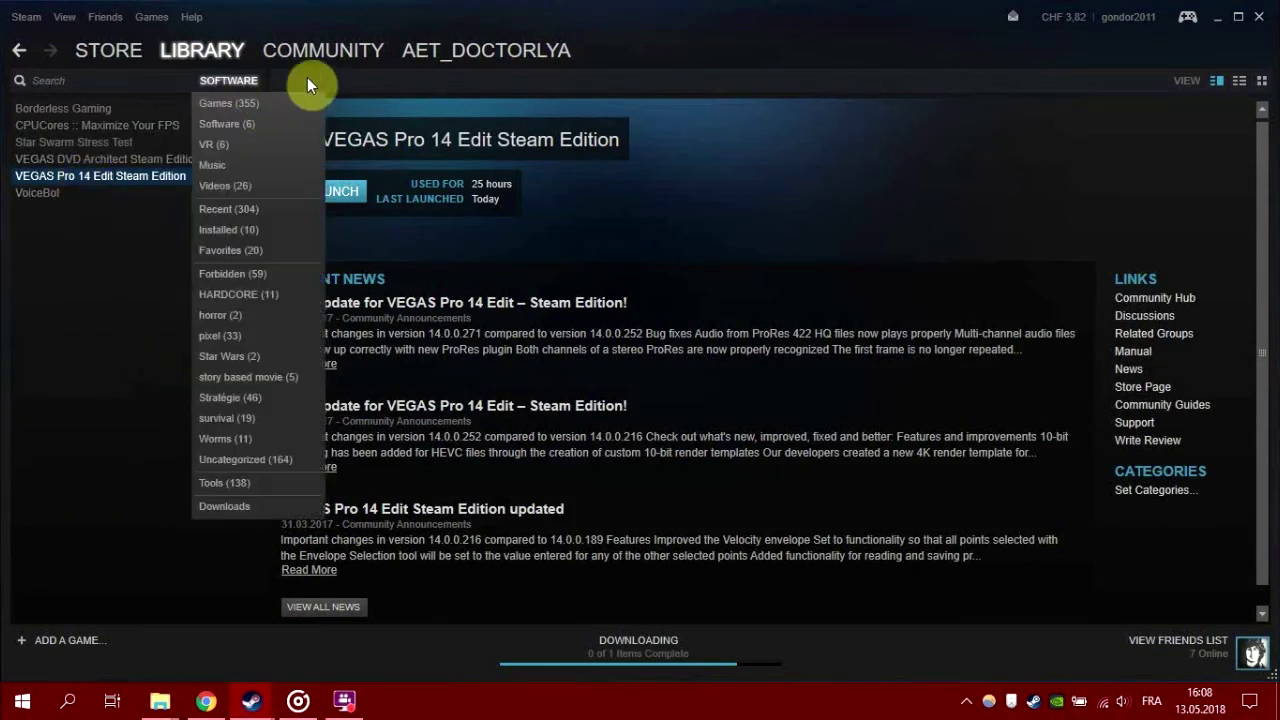
{"action": "left_click", "coordinate": [242, 229]}
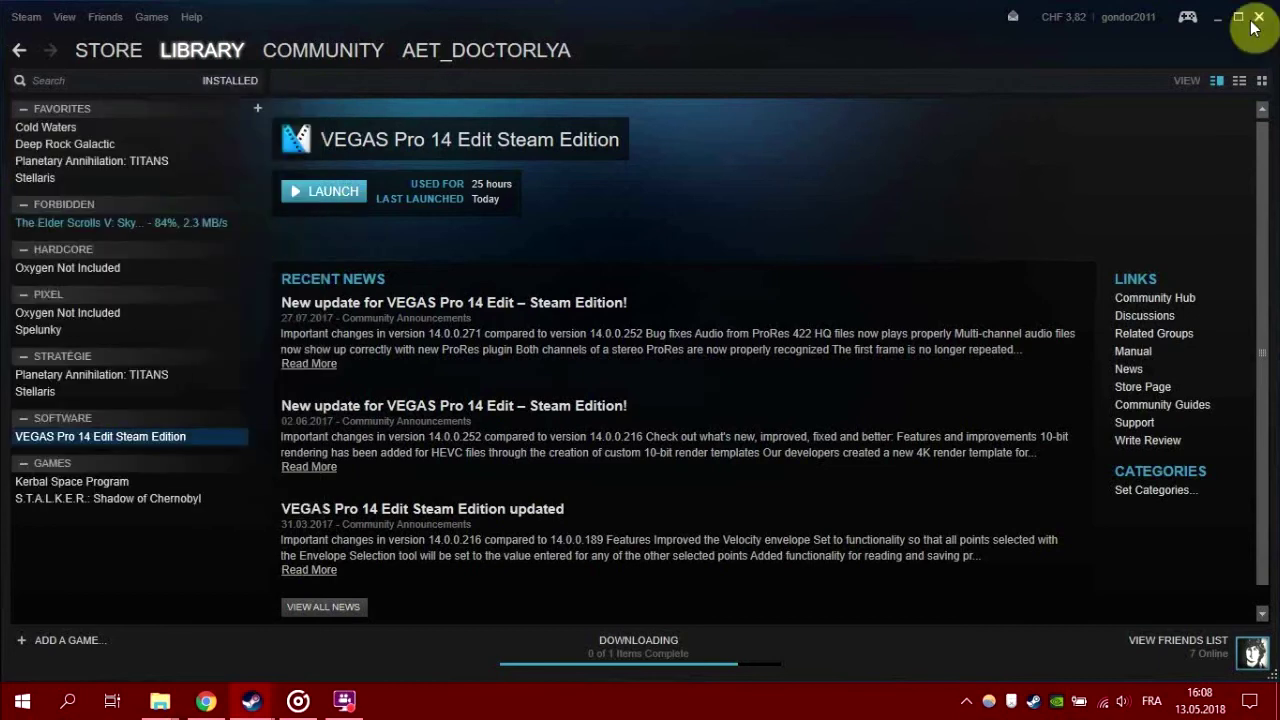
{"action": "left_click", "coordinate": [1220, 19]}
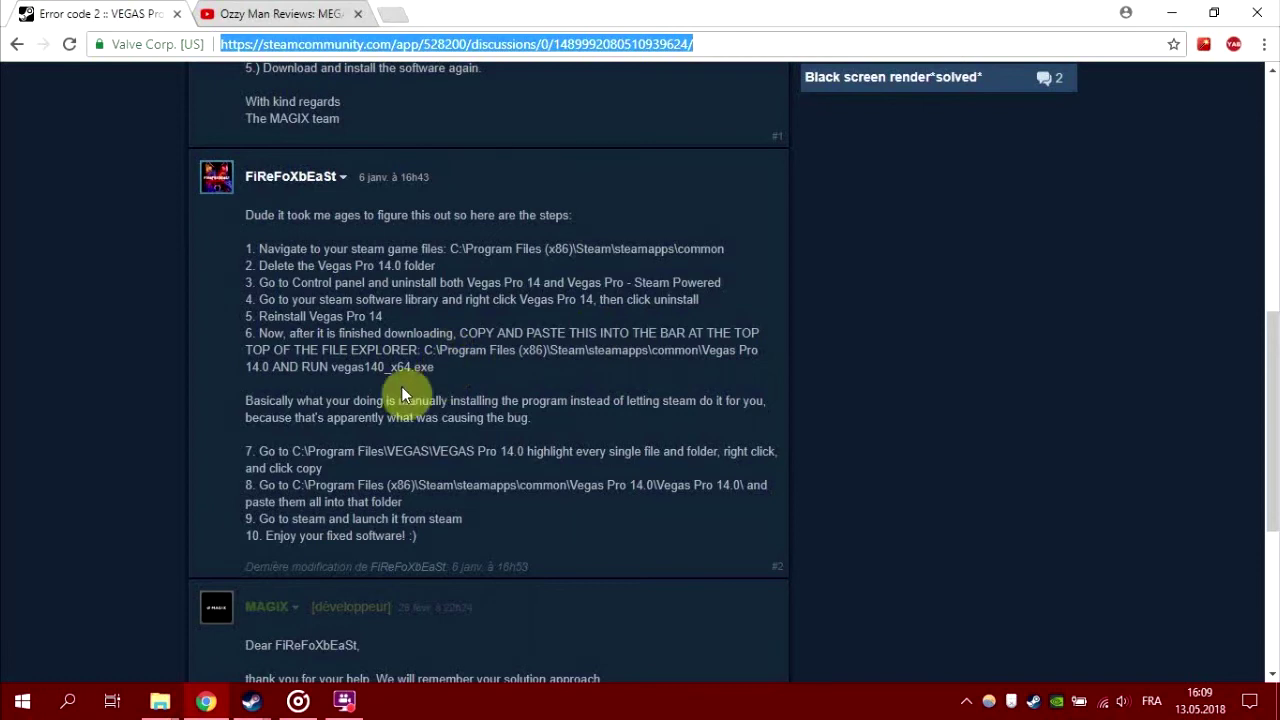
Review the VEGAS Pro 14 Edit Steam Edition page in Steam and return to the forum instructions
{"action": "mouse_move", "coordinate": [251, 700]}
{"action": "left_click", "coordinate": [266, 652]}
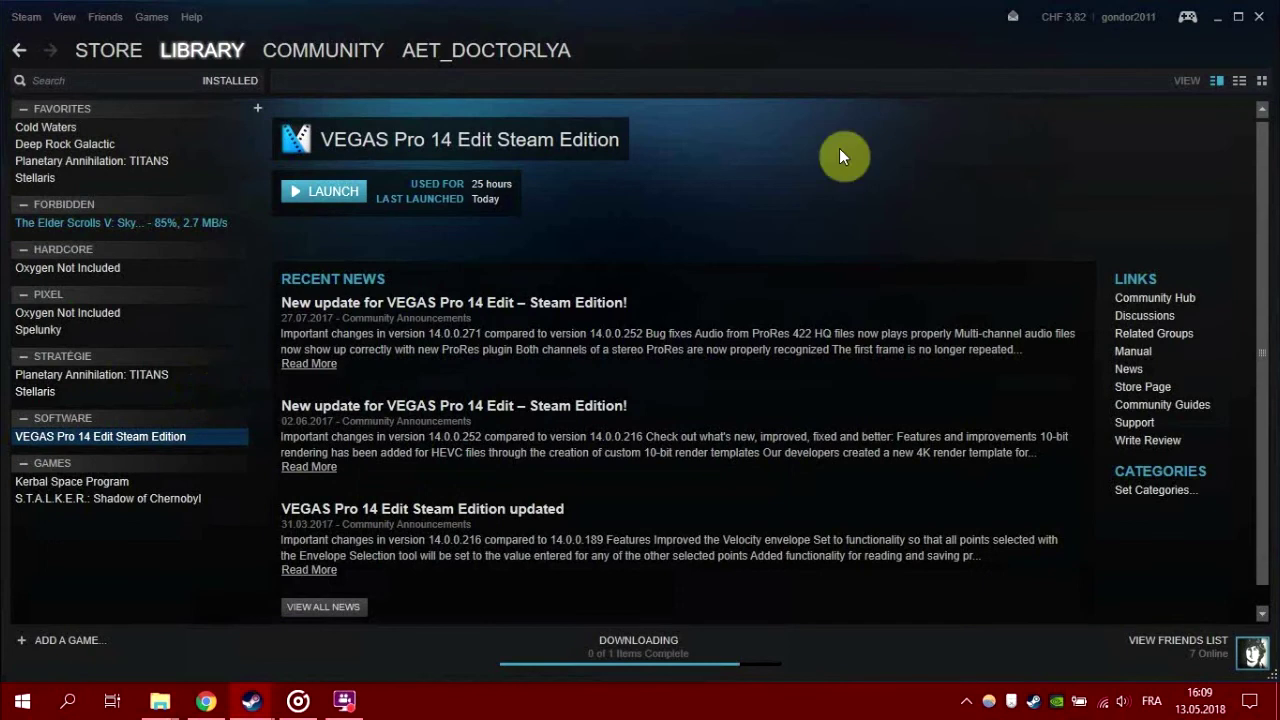
{"action": "left_click", "coordinate": [1218, 15]}
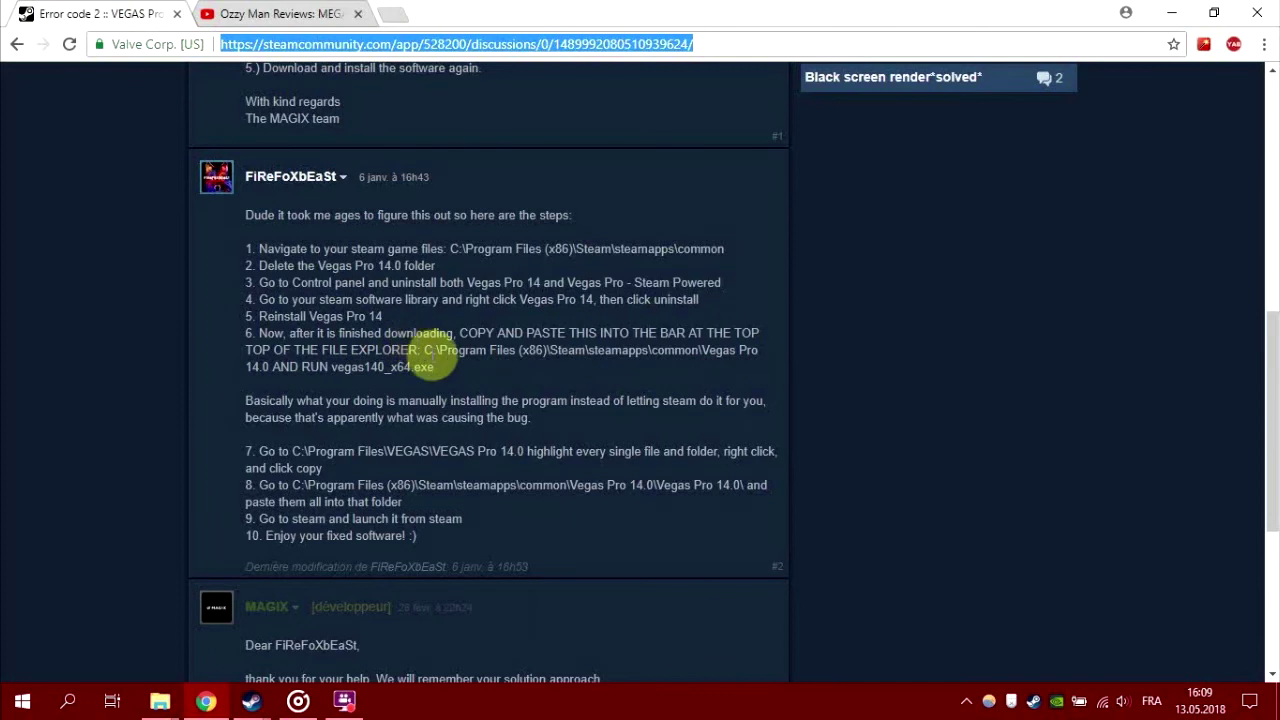
Copy the path and installer name from forum instruction 6 and paste them as the File Explorer address
{"action": "mouse_move", "coordinate": [439, 367]}
{"action": "left_mouse_down"}
{"action": "mouse_move", "coordinate": [423, 364]}
{"action": "mouse_move", "coordinate": [425, 350]}
{"action": "left_mouse_up"}
{"action": "key", "text": "ctrl+c"}
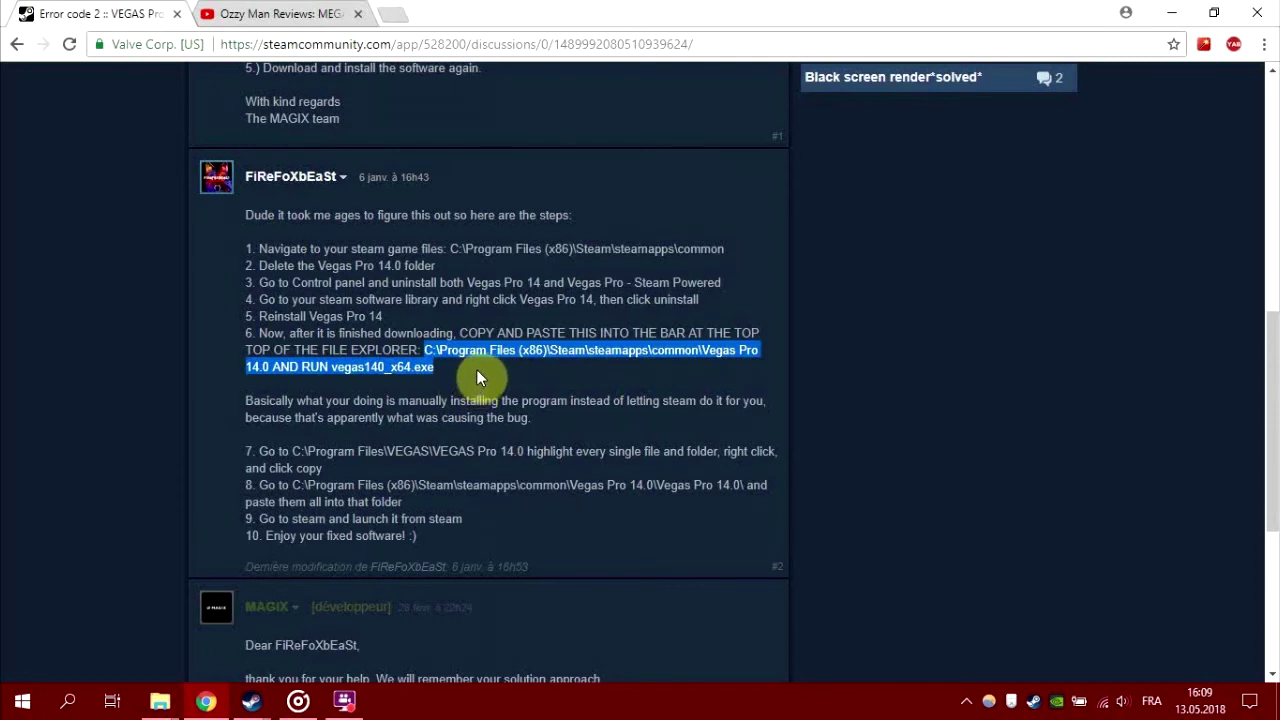
{"action": "right_click", "coordinate": [469, 356]}
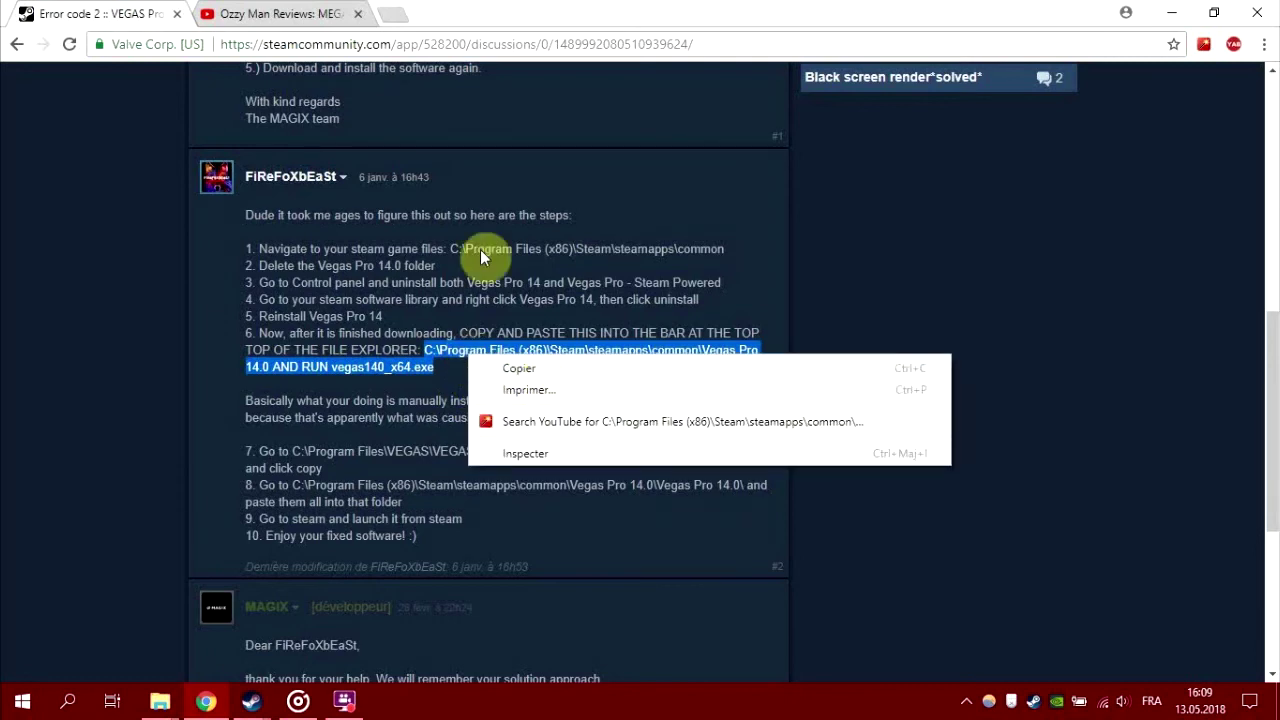
{"action": "left_click", "coordinate": [359, 399]}
{"action": "left_click", "coordinate": [160, 701]}
{"action": "left_click", "coordinate": [130, 615]}
{"action": "left_click", "coordinate": [457, 163]}
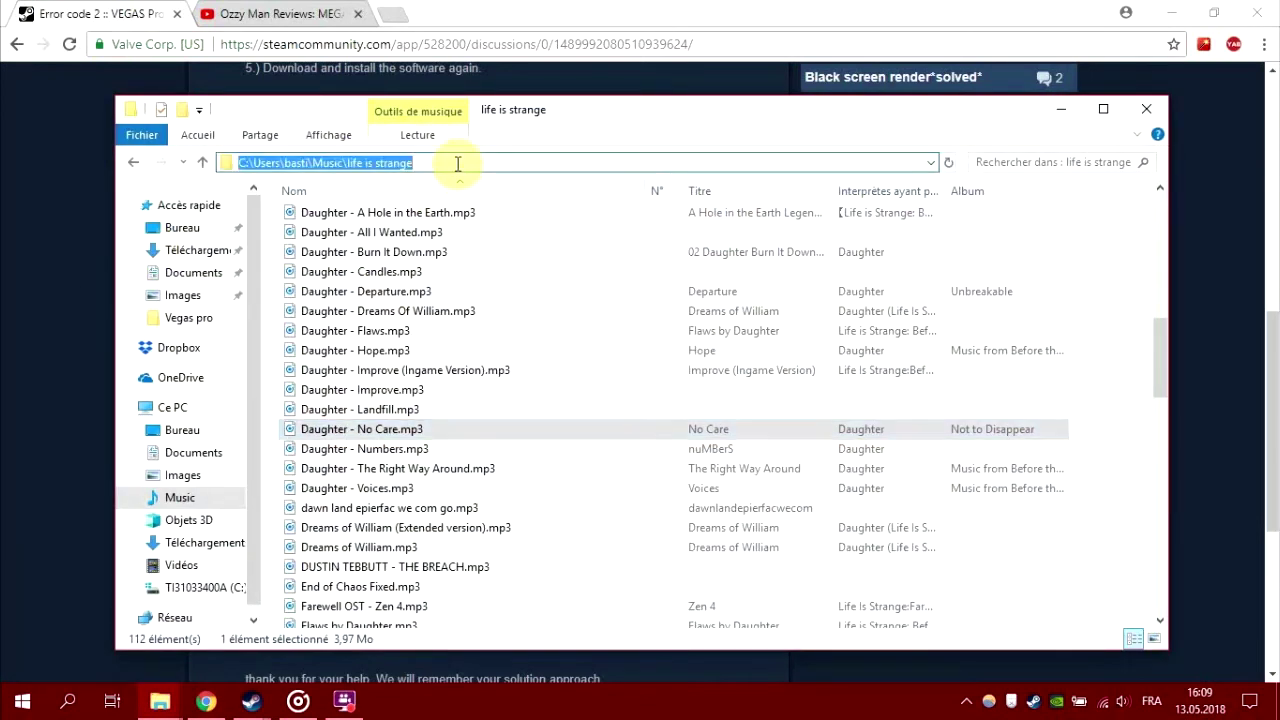
{"action": "key", "text": "ctrl+v"}
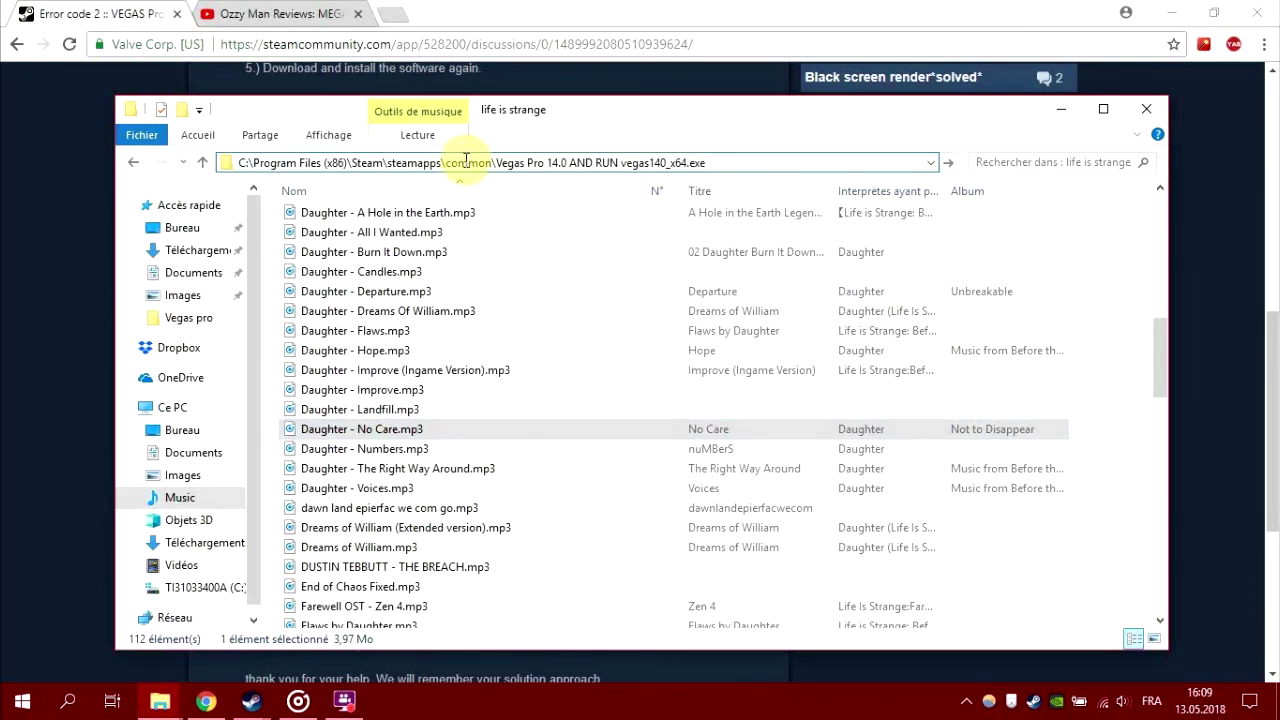
Edit the address to C:\Program Files (x86)\Steam\steamapps\common\Vegas Pro 14.0\vegas140_x64.exe, then minimize File Explorer without running it
{"action": "left_click", "coordinate": [621, 162]}
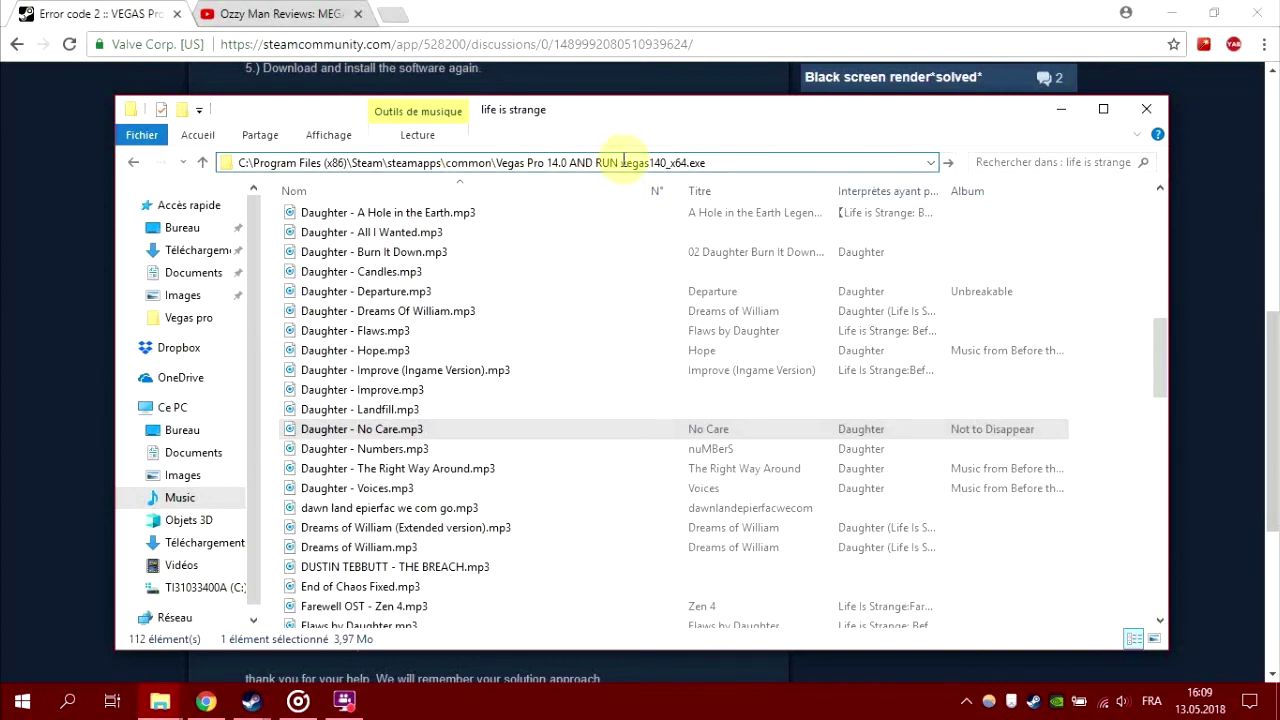
{"action": "key", "text": "BackSpace"}
{"action": "key", "text": "BackSpace"}
{"action": "key", "text": "BackSpace"}
{"action": "key", "text": "BackSpace"}
{"action": "key", "text": "BackSpace"}
{"action": "key", "text": "BackSpace"}
{"action": "key", "text": "BackSpace"}
{"action": "key", "text": "BackSpace"}
{"action": "key", "text": "BackSpace"}
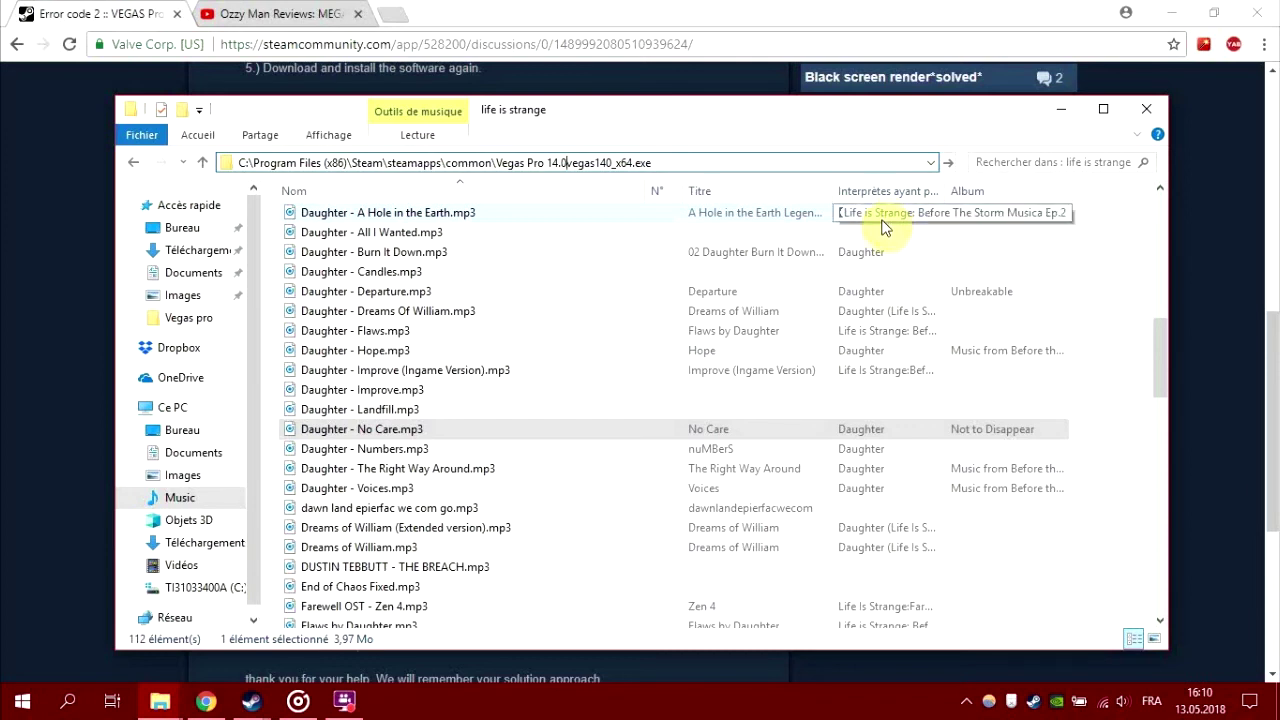
{"action": "type", "text": "\\"}
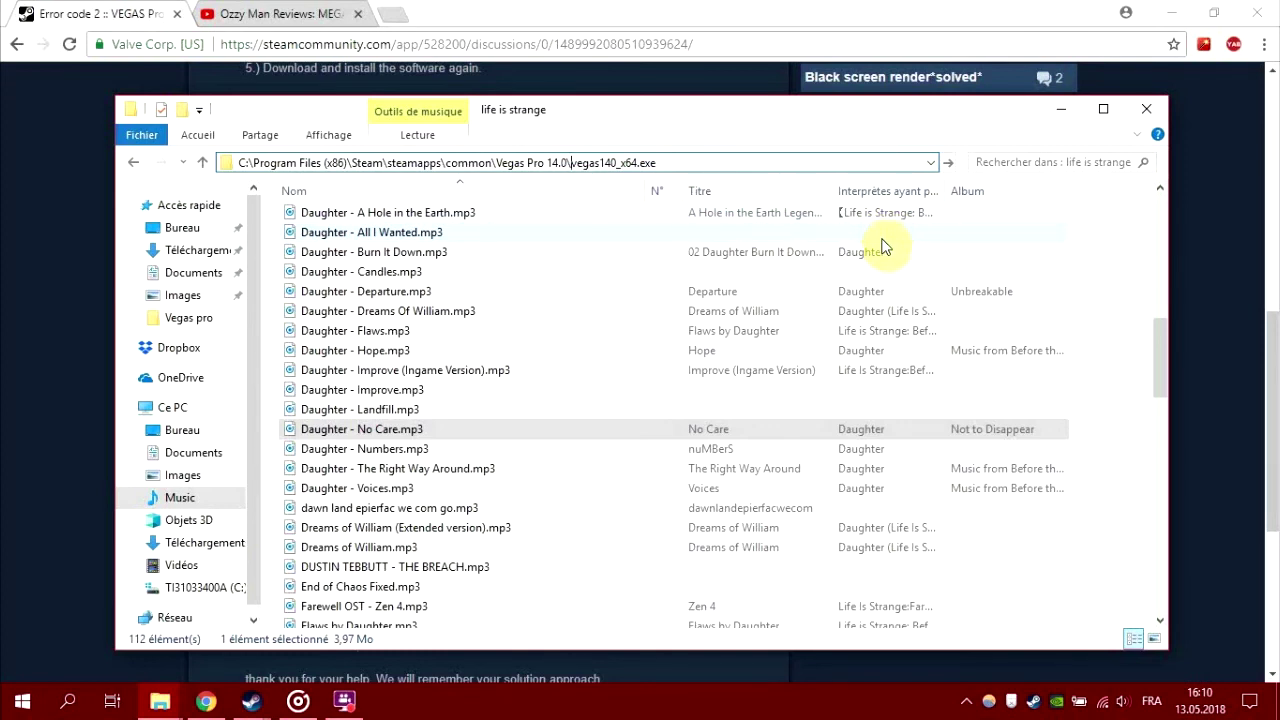
{"action": "left_click", "coordinate": [684, 165]}
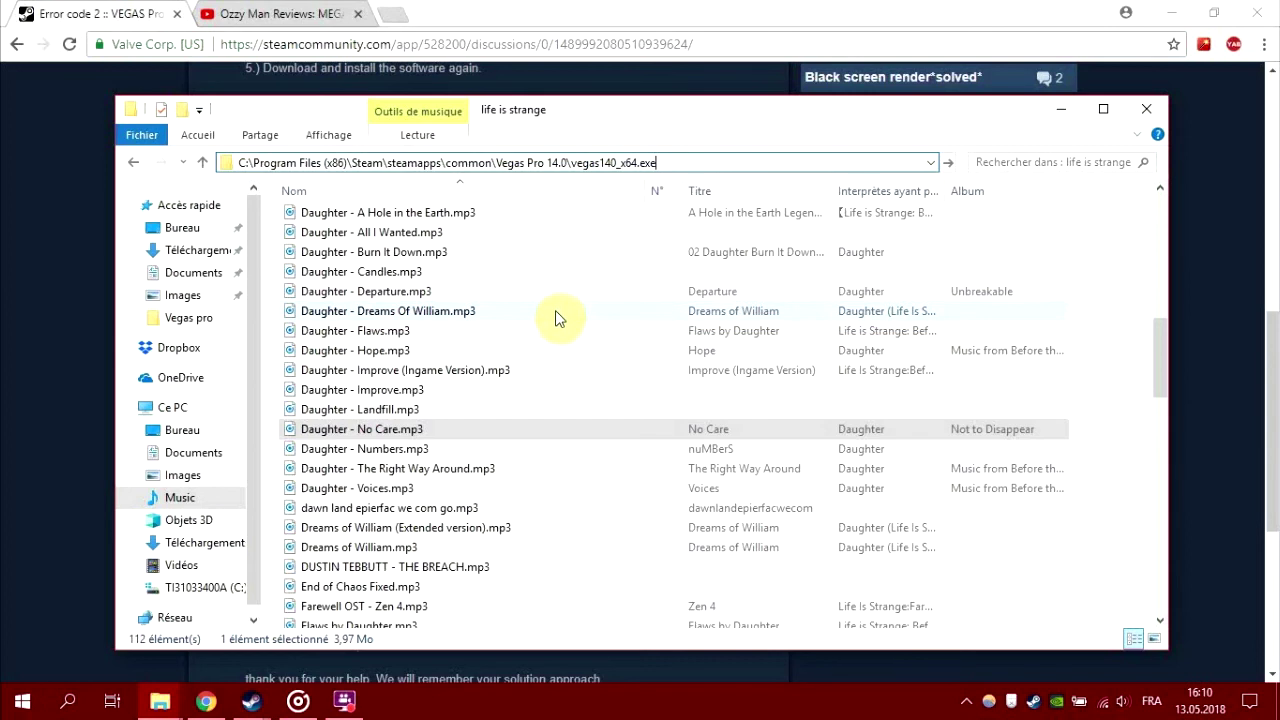
{"action": "mouse_move", "coordinate": [557, 318]}
{"action": "left_click", "coordinate": [1063, 108]}
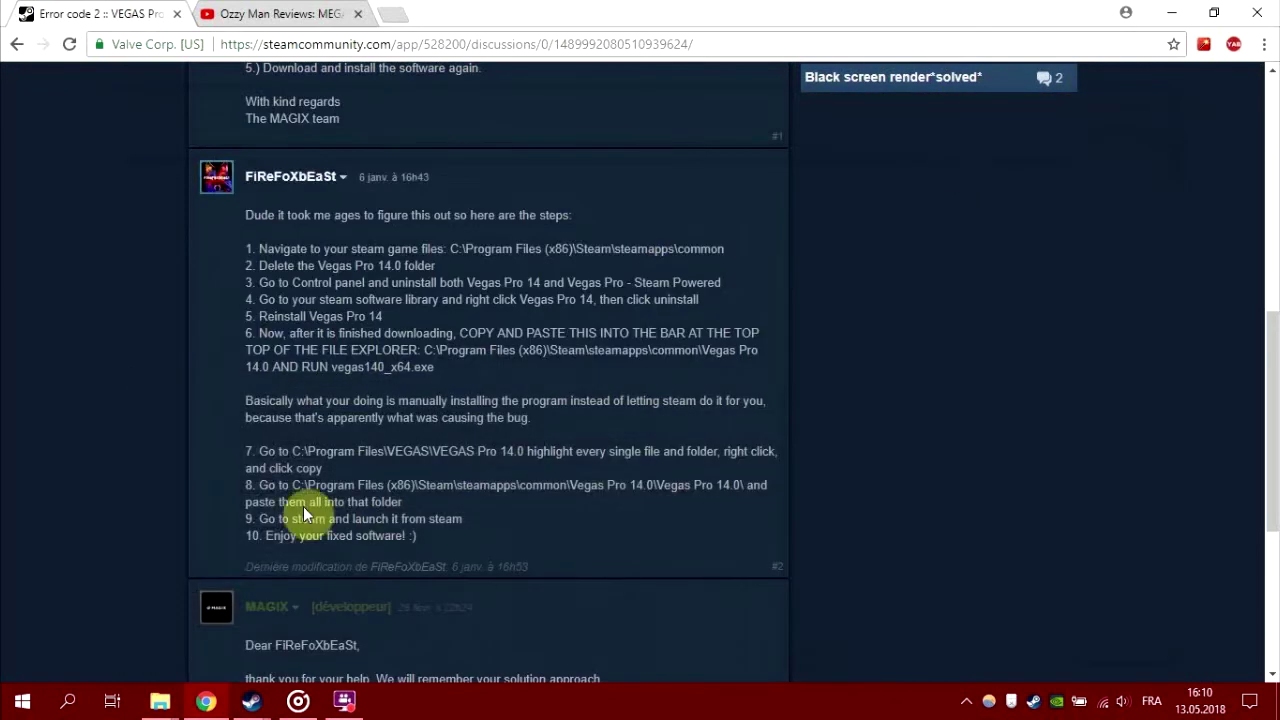
Look at the launch option of VEGAS Pro 14 Edit in Steam and switch back to the forum instructions in Chrome
{"action": "left_click", "coordinate": [251, 701]}
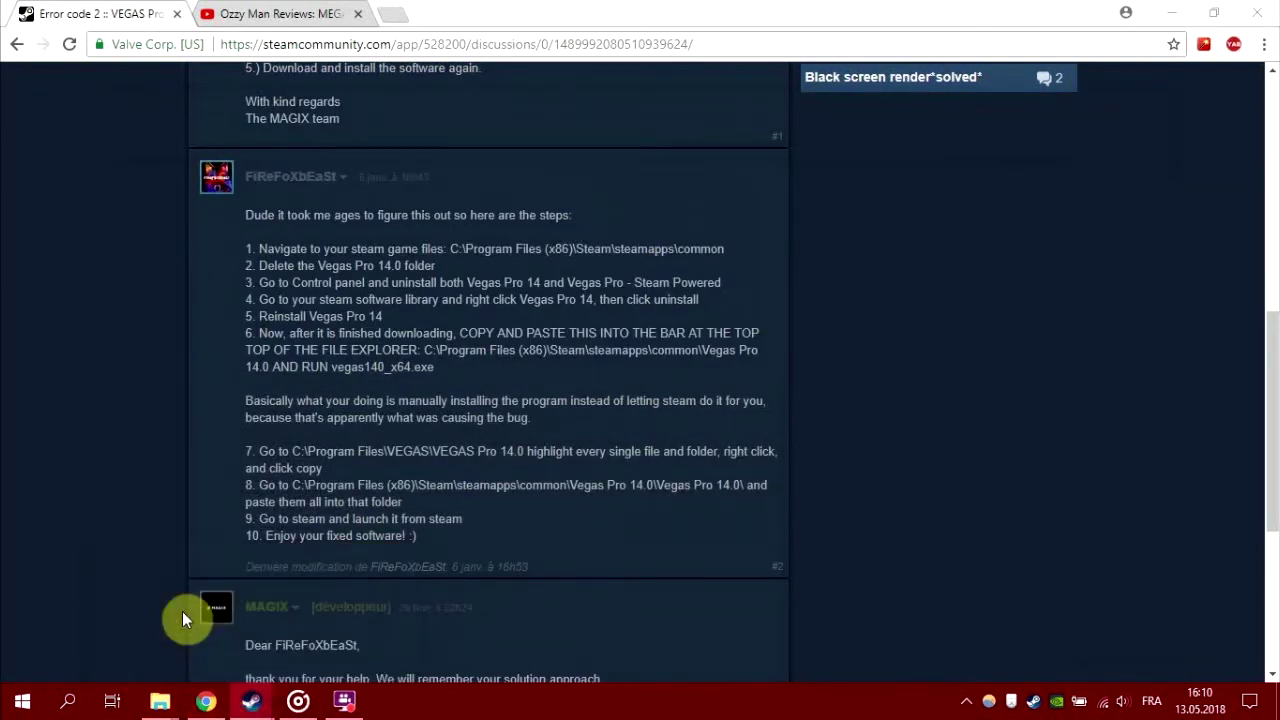
{"action": "left_click", "coordinate": [209, 600]}
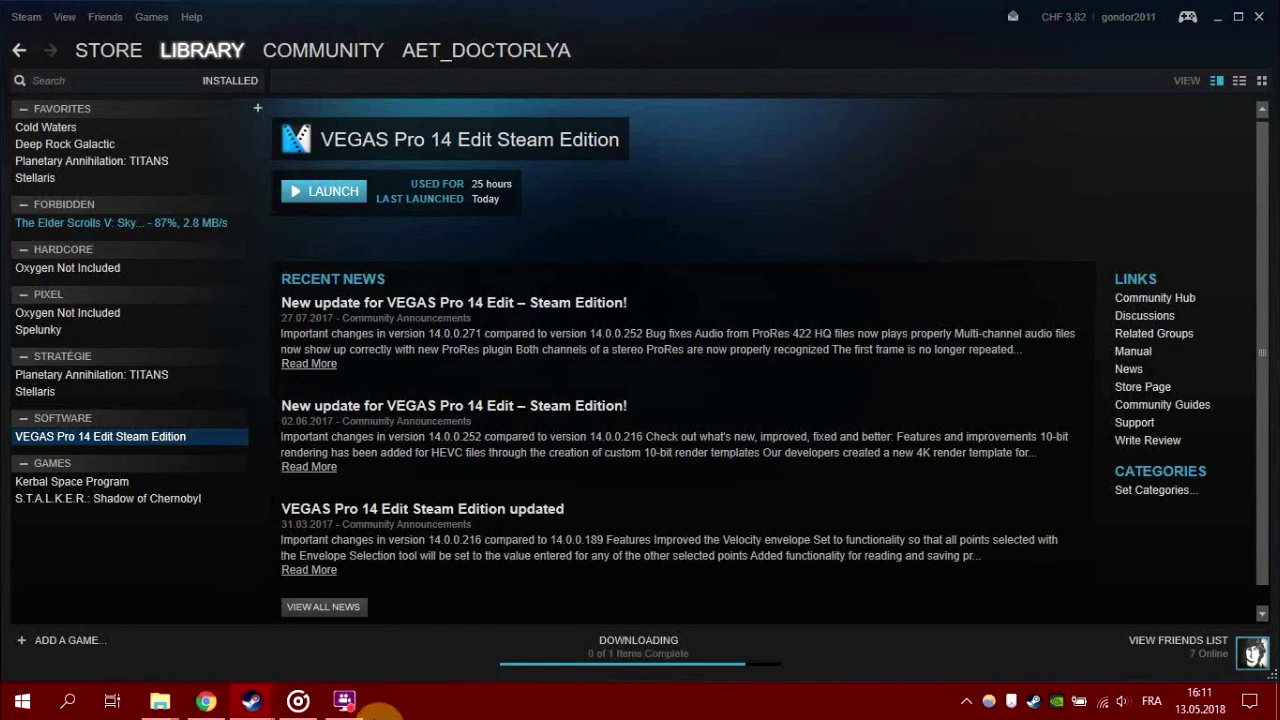
{"action": "left_click", "coordinate": [212, 703]}
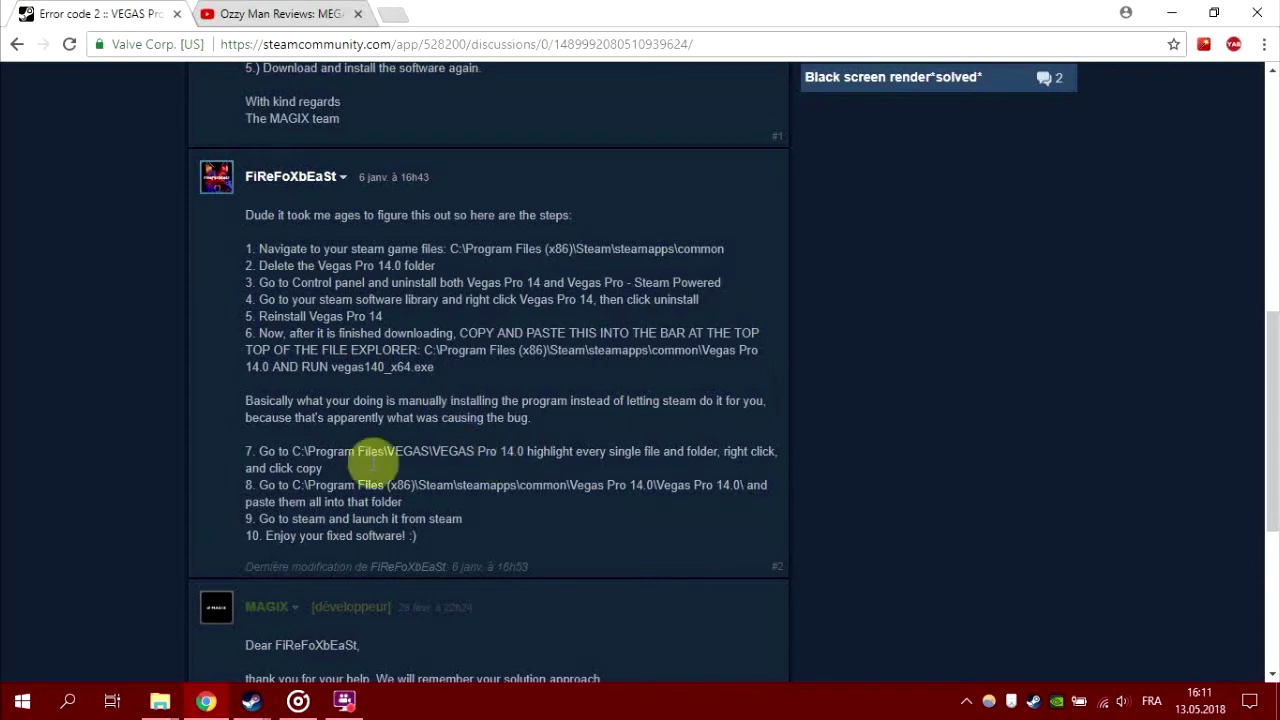
Switch to File Explorer and open the VEGAS folder inside C:\Program Files (x86)
{"action": "right_click", "coordinate": [168, 697]}
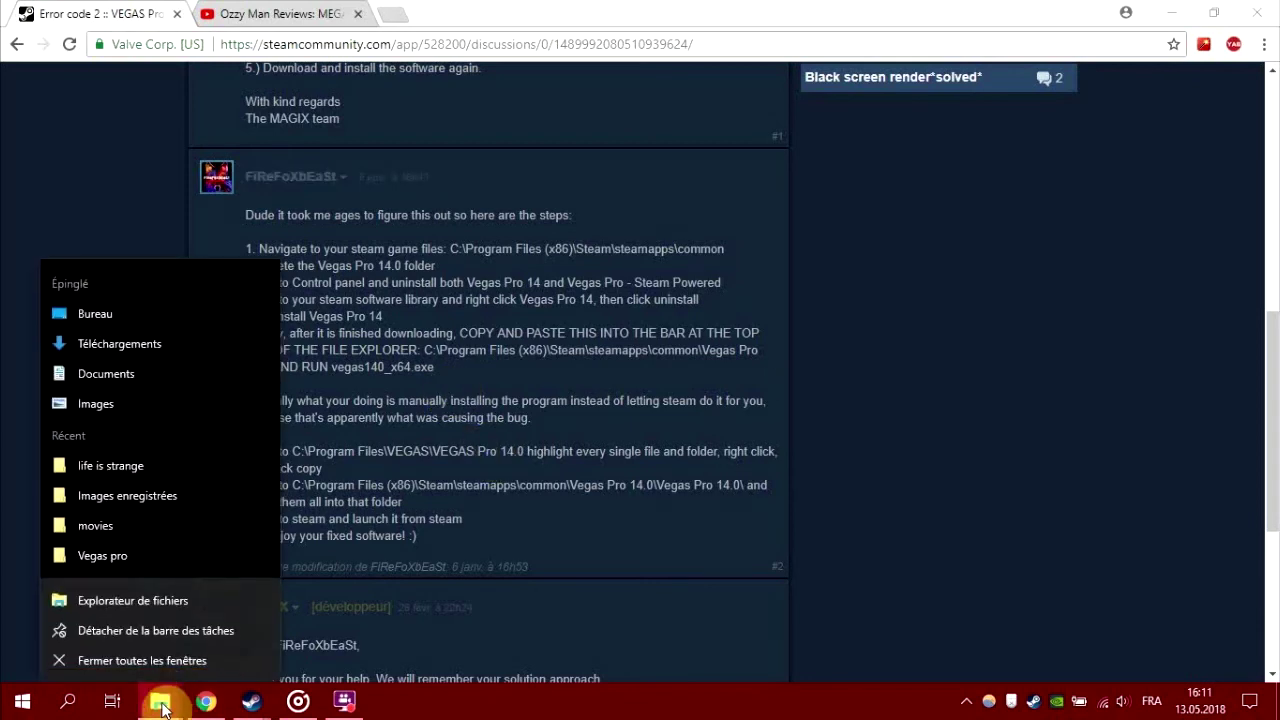
{"action": "left_click", "coordinate": [168, 697]}
{"action": "left_click", "coordinate": [155, 618]}
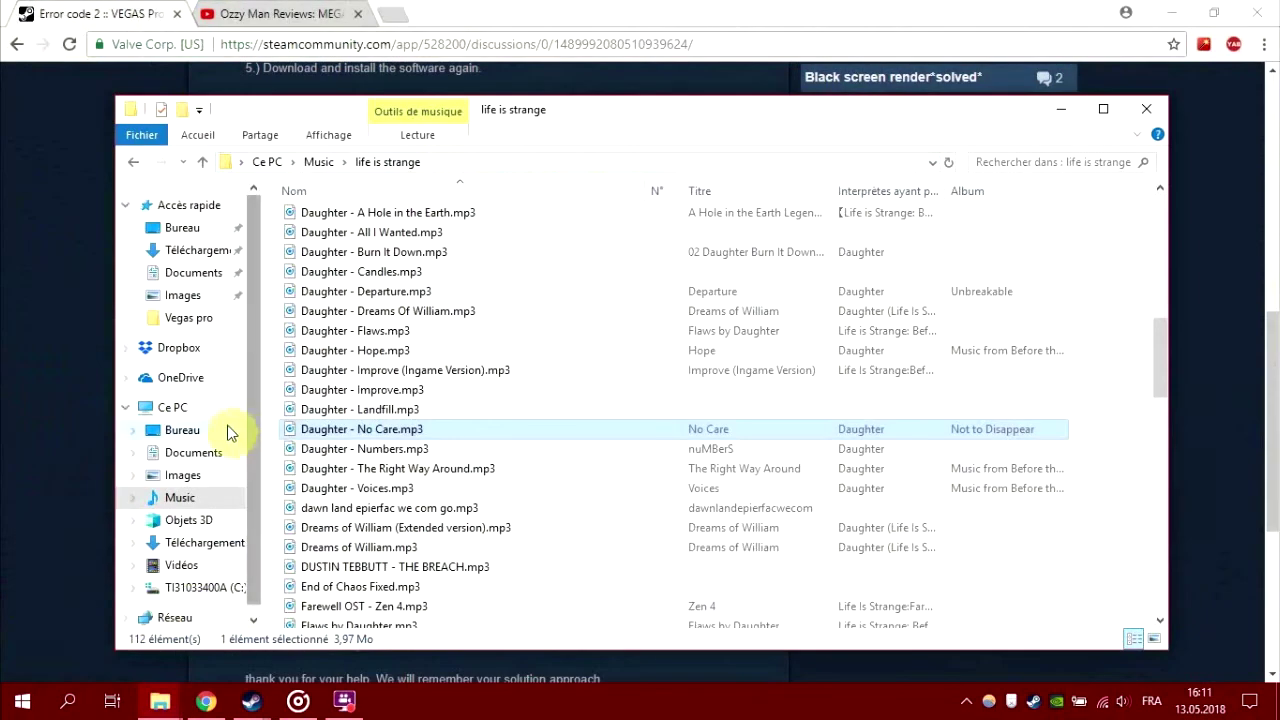
{"action": "left_click", "coordinate": [205, 588]}
{"action": "double_click", "coordinate": [348, 318]}
{"action": "double_click", "coordinate": [320, 435]}
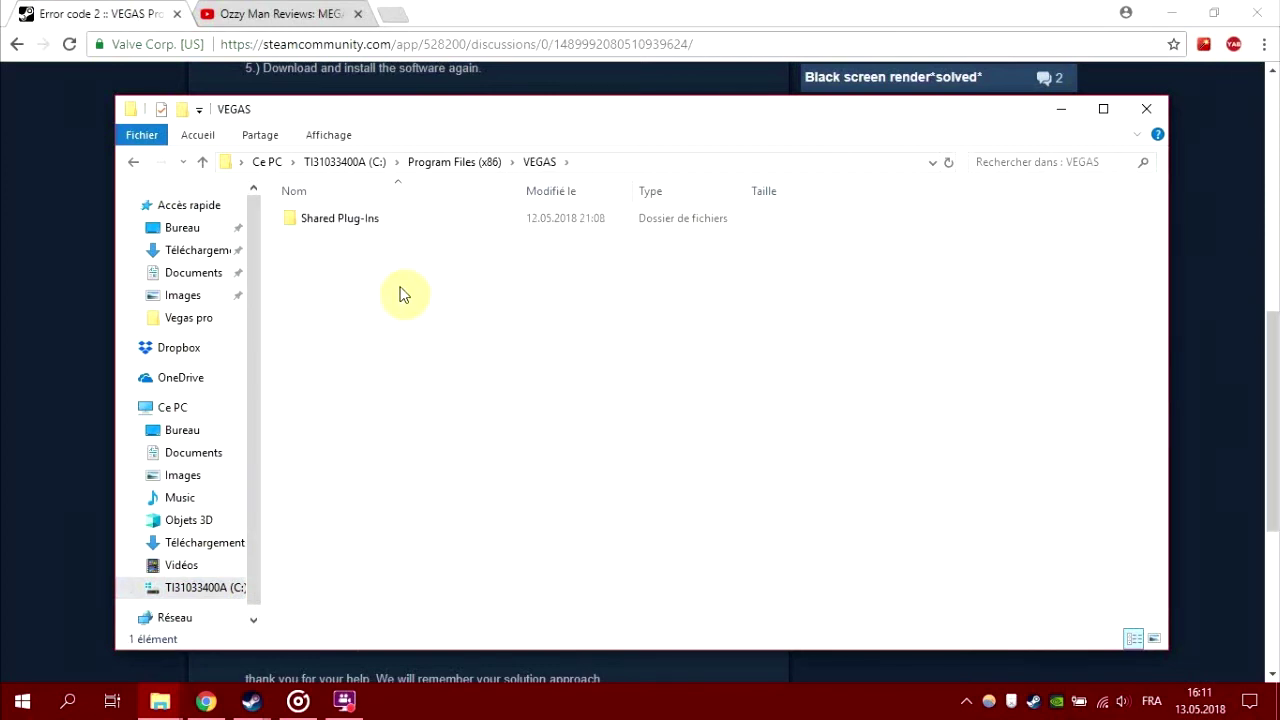
Check the contents of the Shared Plug-Ins folder and return to the VEGAS folder
{"action": "left_click", "coordinate": [402, 226]}
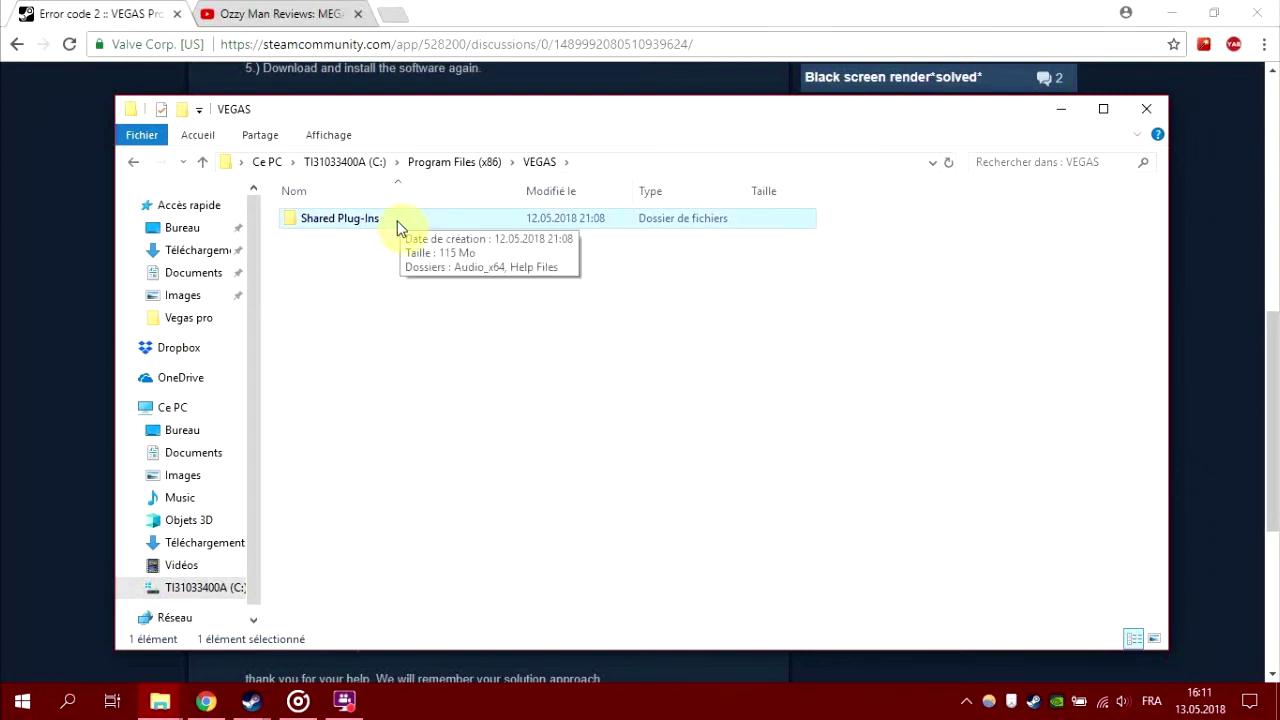
{"action": "double_click", "coordinate": [400, 220]}
{"action": "key", "text": "BackSpace"}
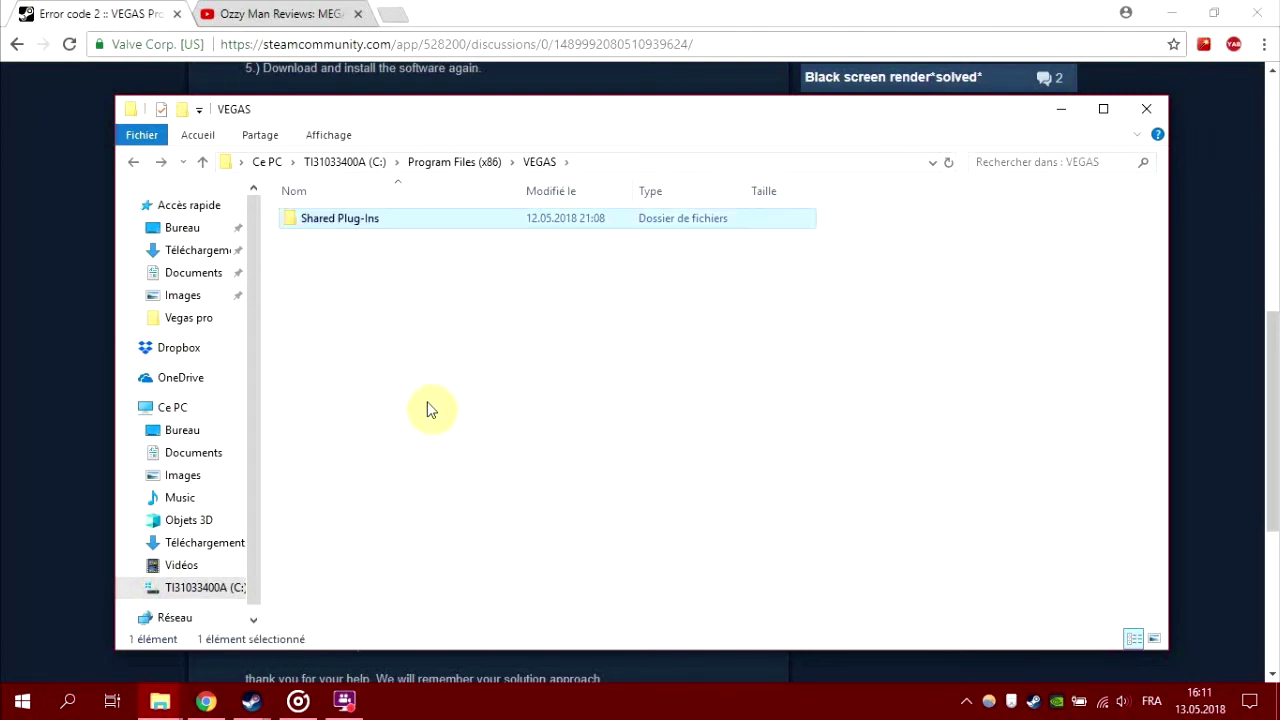
Recheck the Program Files path in forum instruction 7, return to File Explorer, and open C:\ProgramData
{"action": "left_click", "coordinate": [617, 8]}
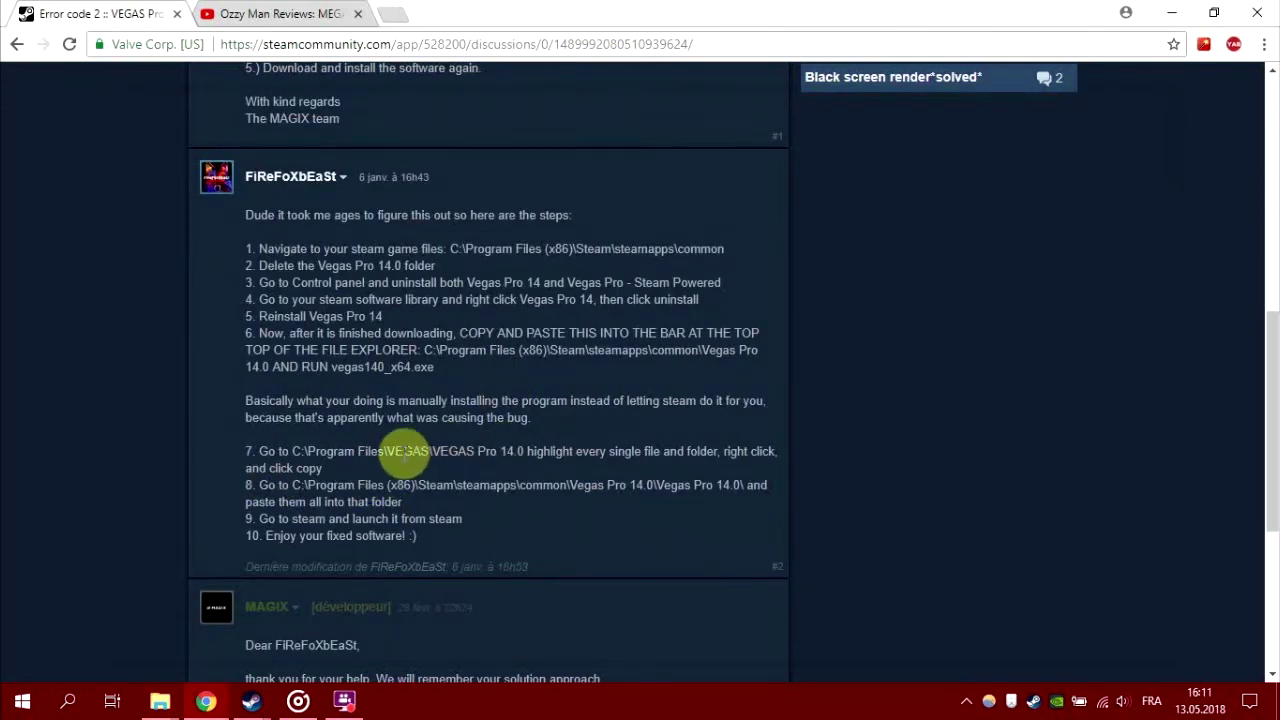
{"action": "left_click_drag", "start_coordinate": [337, 452], "coordinate": [383, 455]}
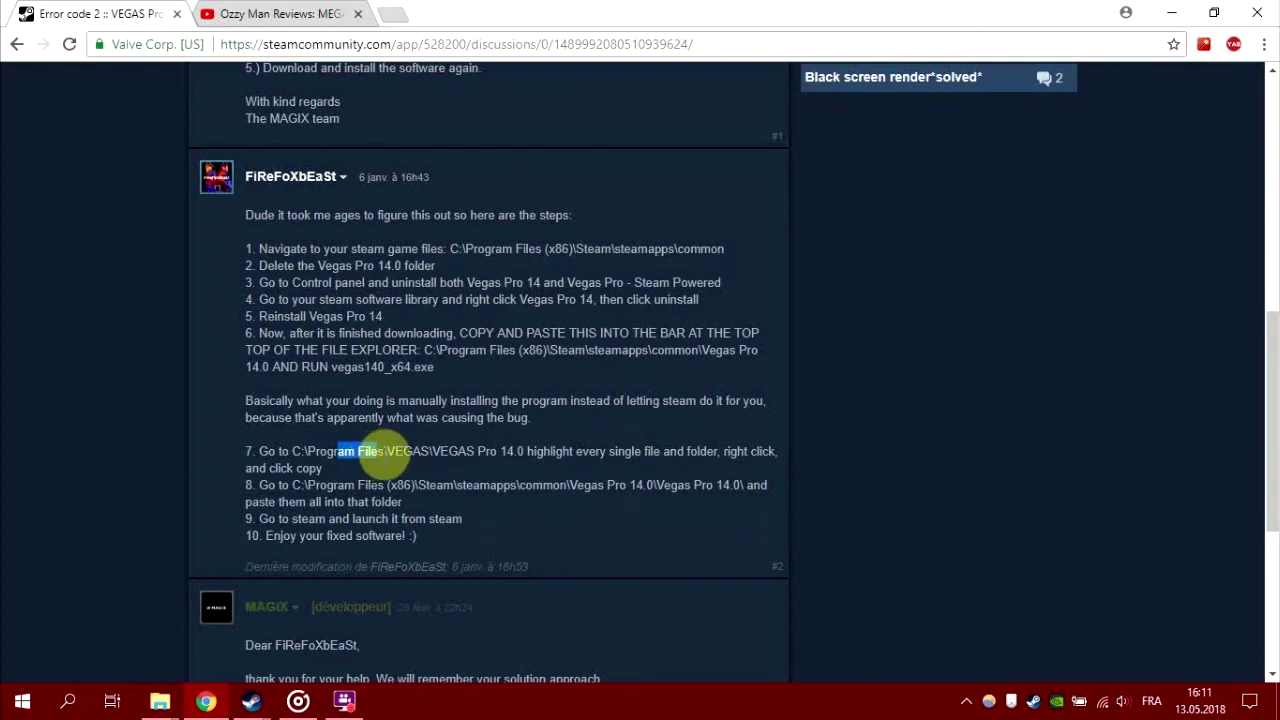
{"action": "left_click", "coordinate": [160, 701]}
{"action": "left_click", "coordinate": [100, 625]}
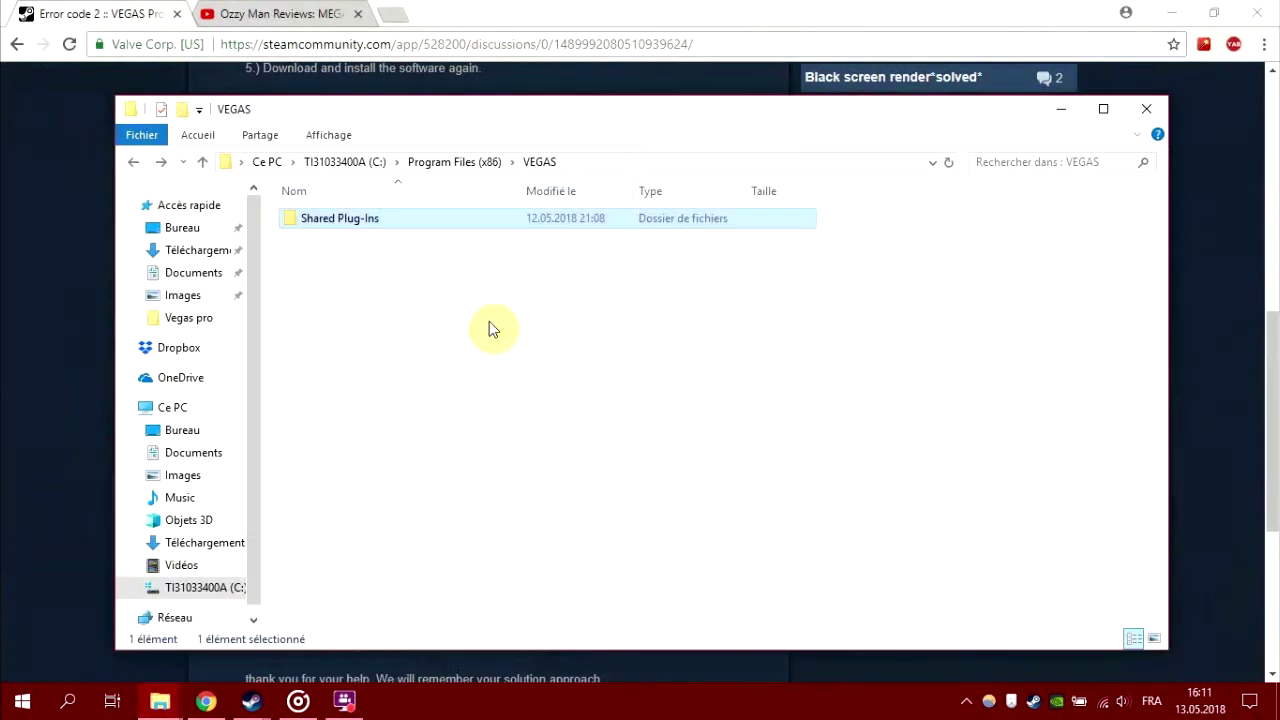
{"action": "key", "text": "alt+Up"}
{"action": "key", "text": "alt+Up"}
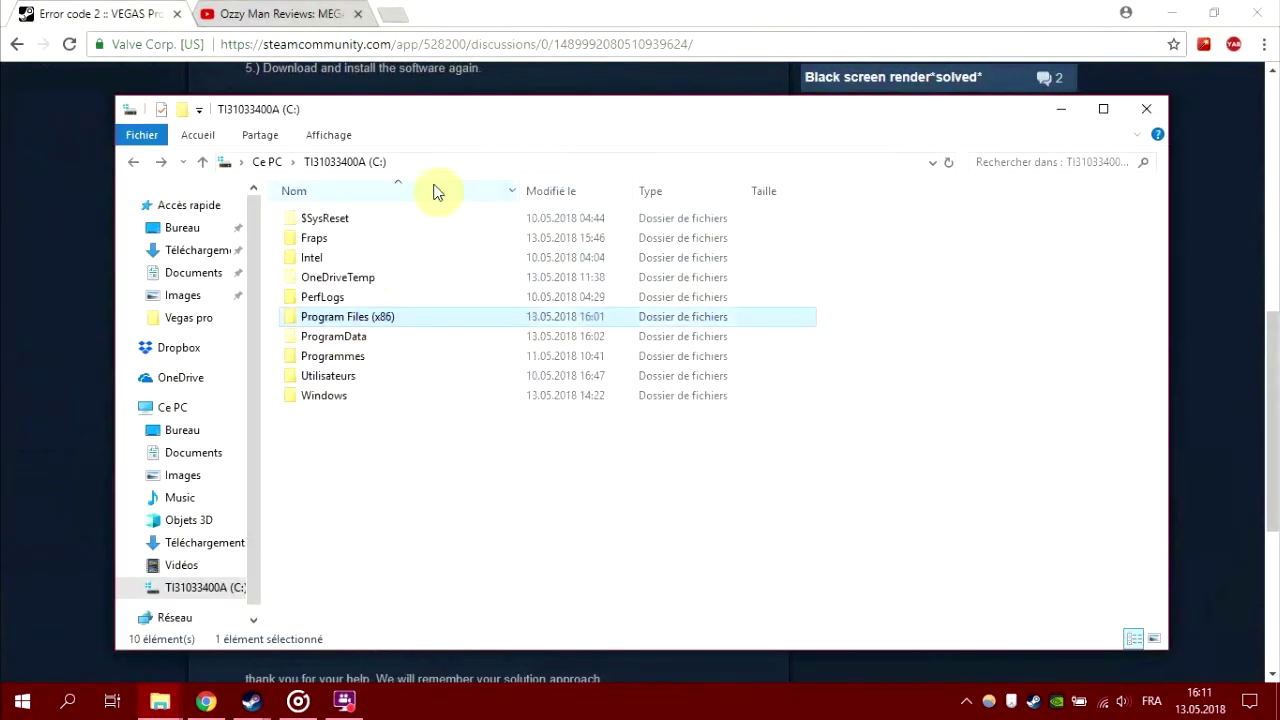
{"action": "left_click", "coordinate": [363, 337]}
{"action": "double_click", "coordinate": [363, 337]}
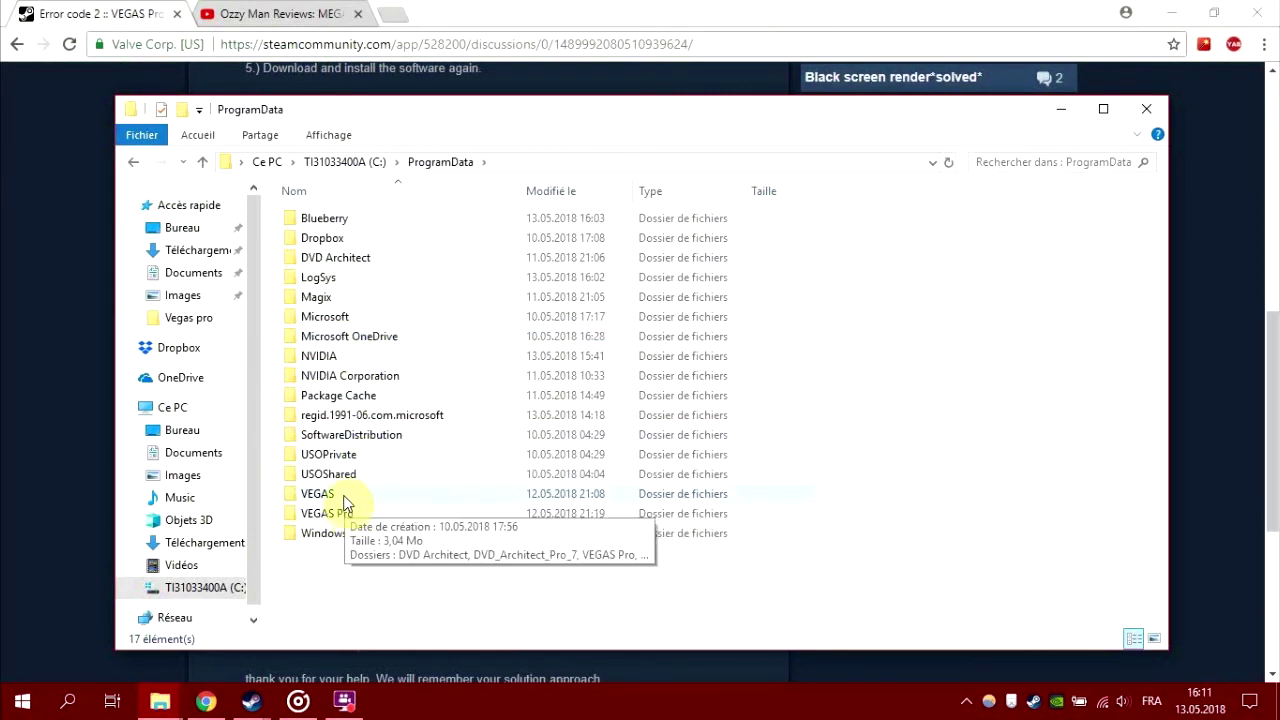
Consult the forum instructions again and open the VEGAS folder inside ProgramData in File Explorer
{"action": "left_click", "coordinate": [205, 701]}
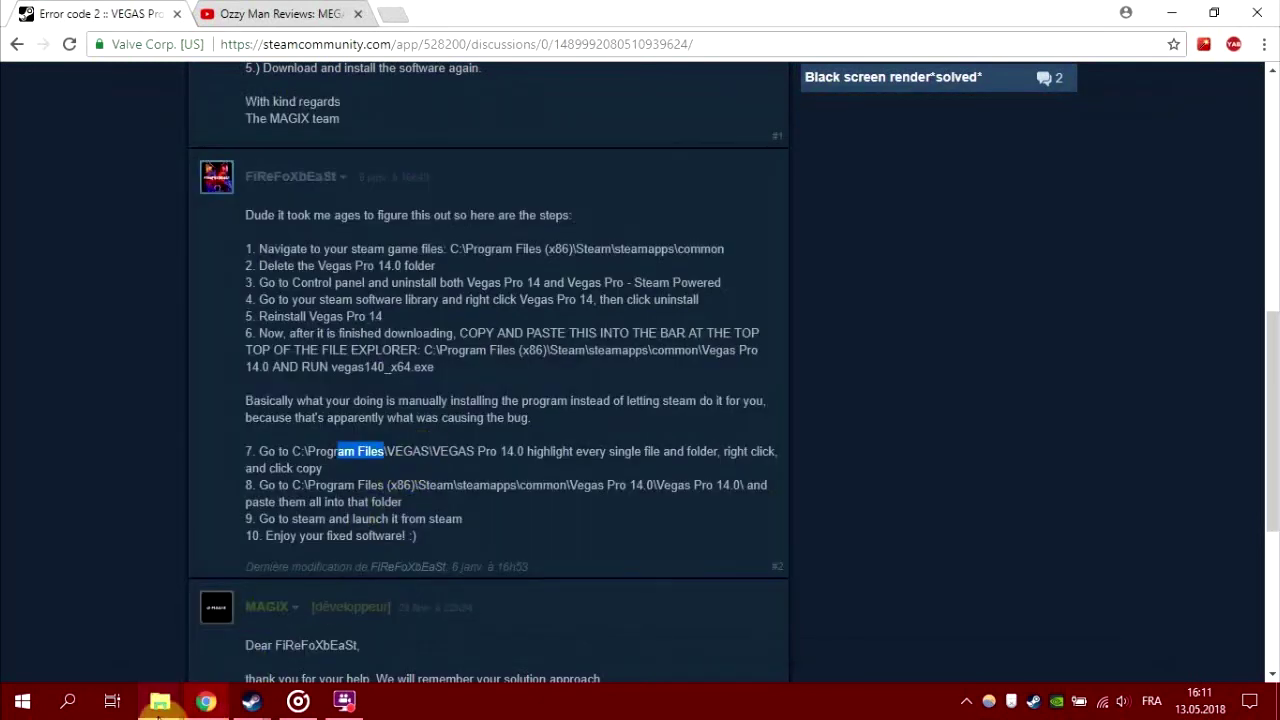
{"action": "left_click", "coordinate": [160, 701]}
{"action": "left_click", "coordinate": [126, 631]}
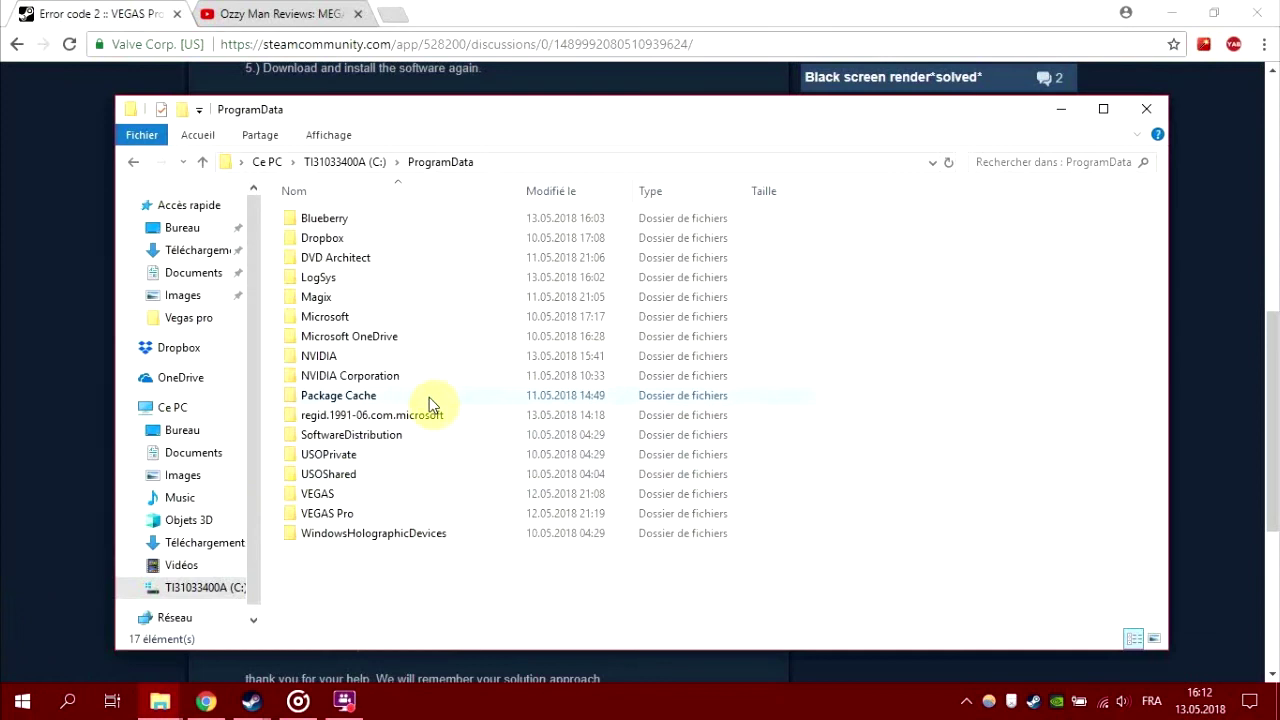
{"action": "double_click", "coordinate": [341, 497]}
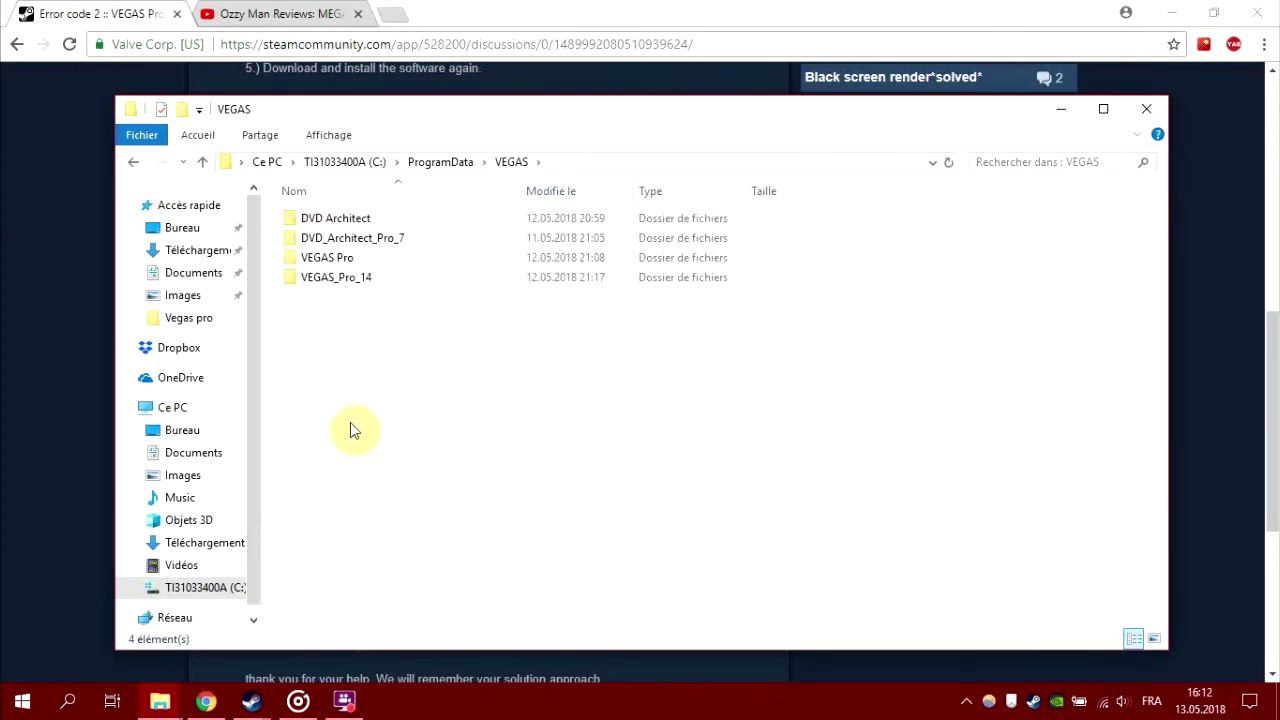
Check the VEGAS_Pro_14 folder inside ProgramData\VEGAS, return to ProgramData, and look through its VEGAS Pro folder
{"action": "double_click", "coordinate": [369, 280]}
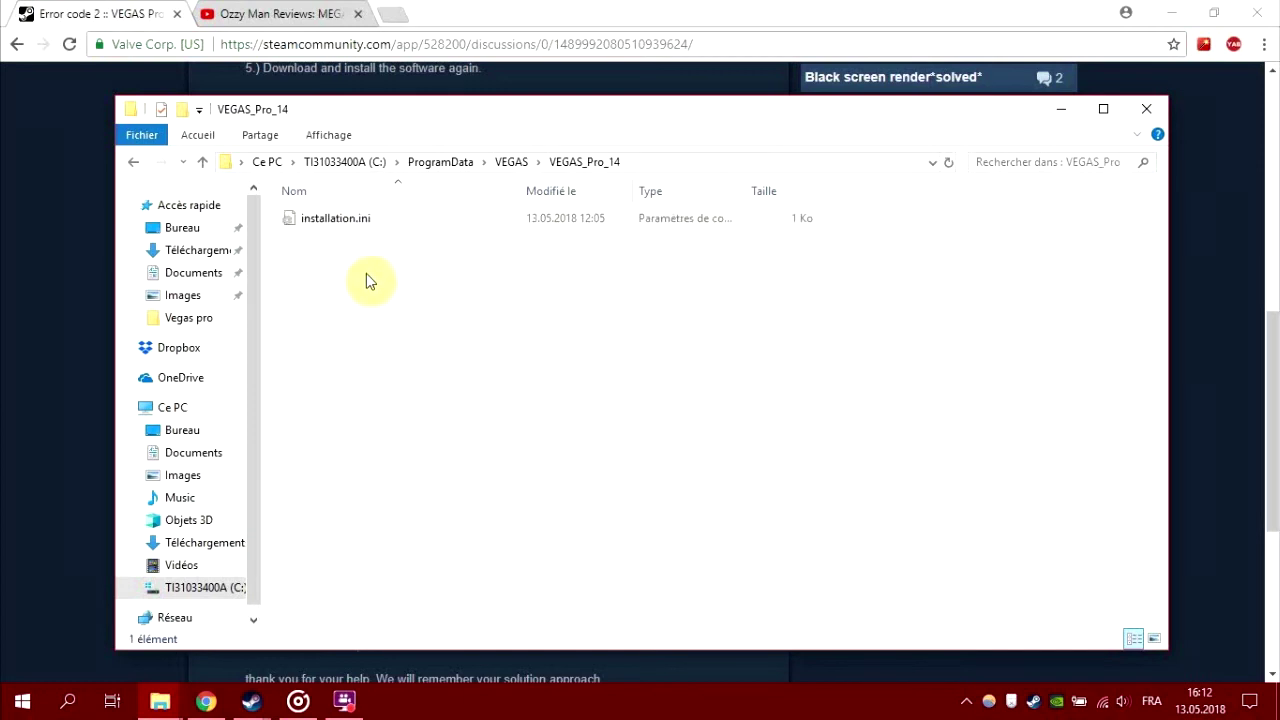
{"action": "key", "text": "BackSpace"}
{"action": "key", "text": "BackSpace"}
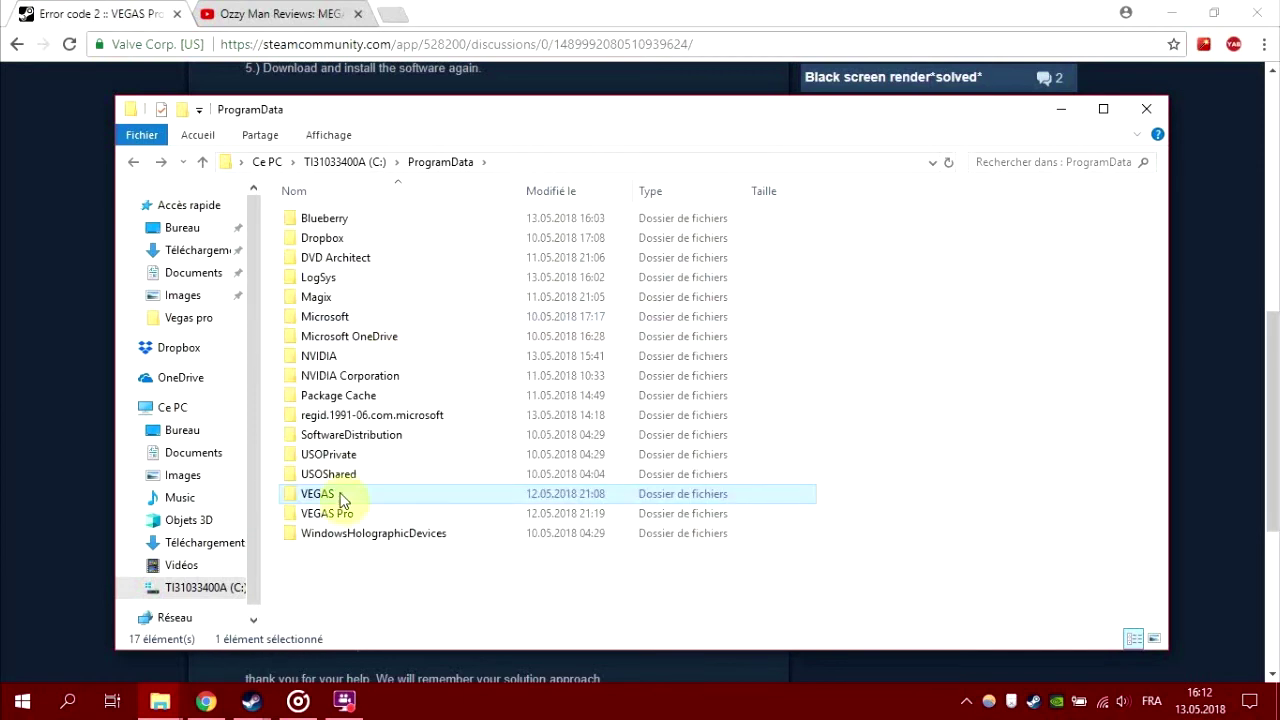
{"action": "double_click", "coordinate": [327, 513]}
{"action": "double_click", "coordinate": [310, 217]}
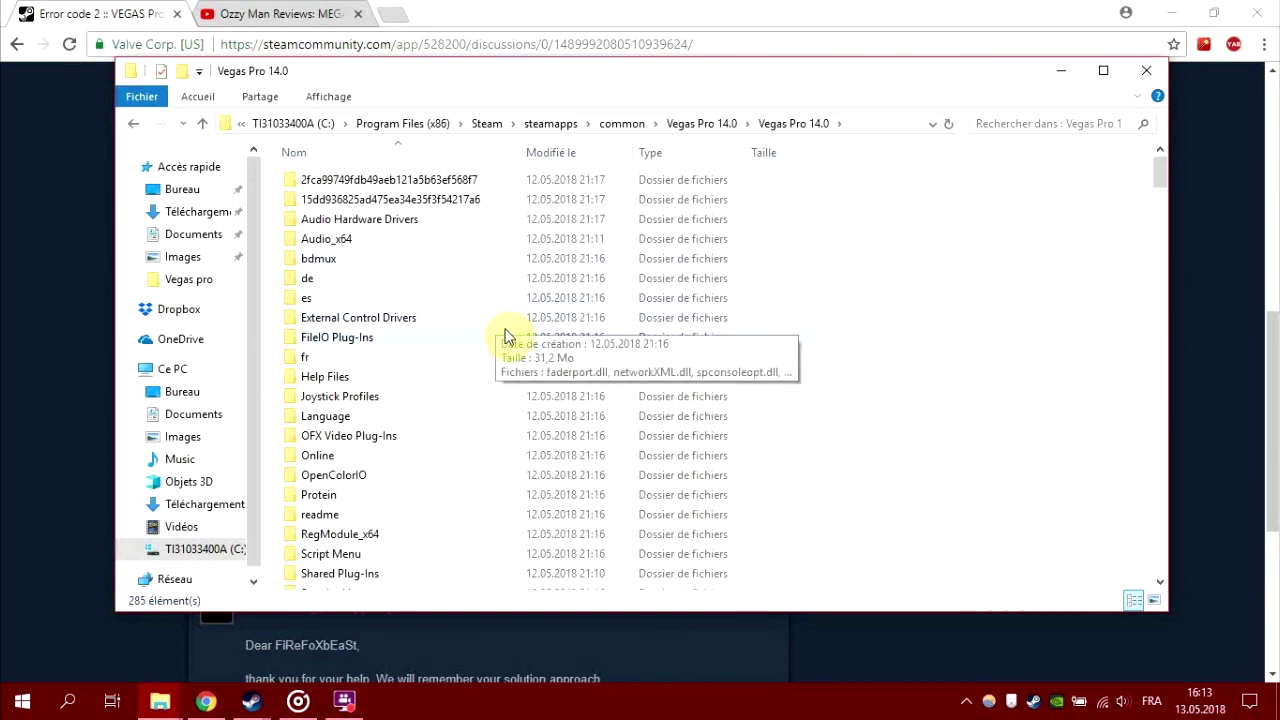
Go up to Steam's outer Vegas Pro 14.0 folder, move its window aside, and consult the forum instructions
{"action": "key", "text": "BackSpace"}
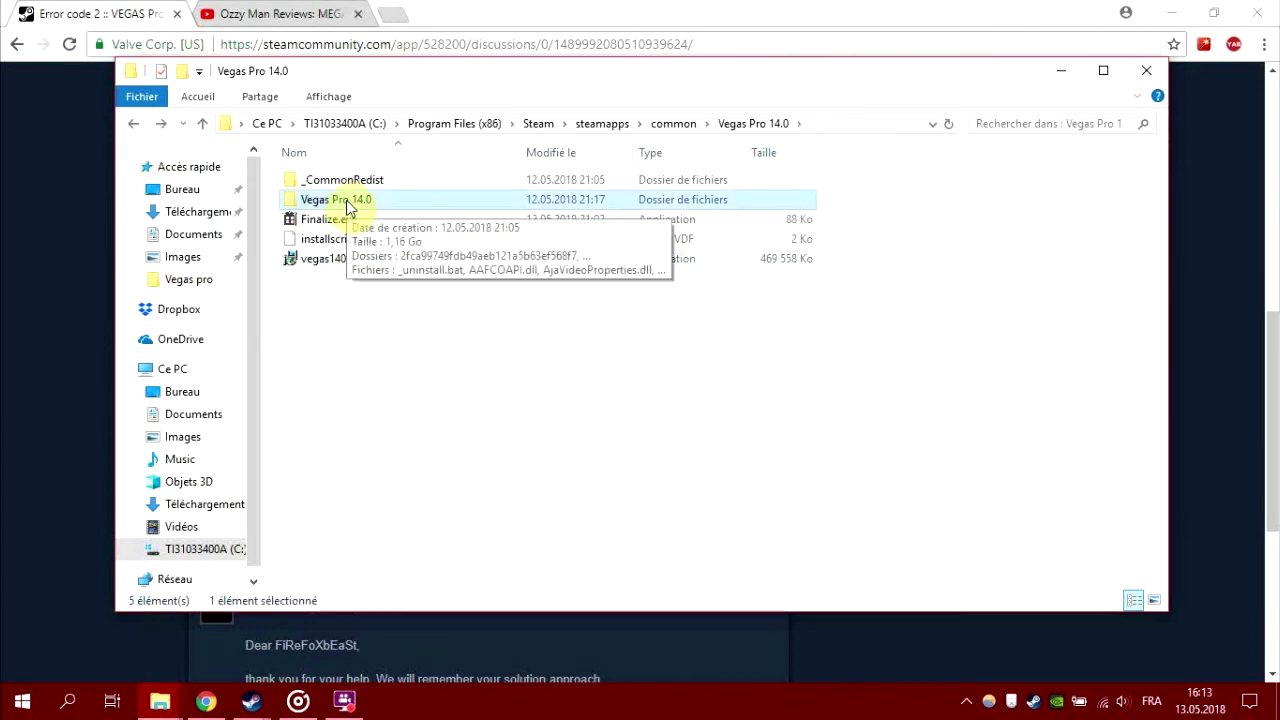
{"action": "left_click_drag", "start_coordinate": [459, 77], "coordinate": [1016, 119]}
{"action": "left_click", "coordinate": [534, 14]}
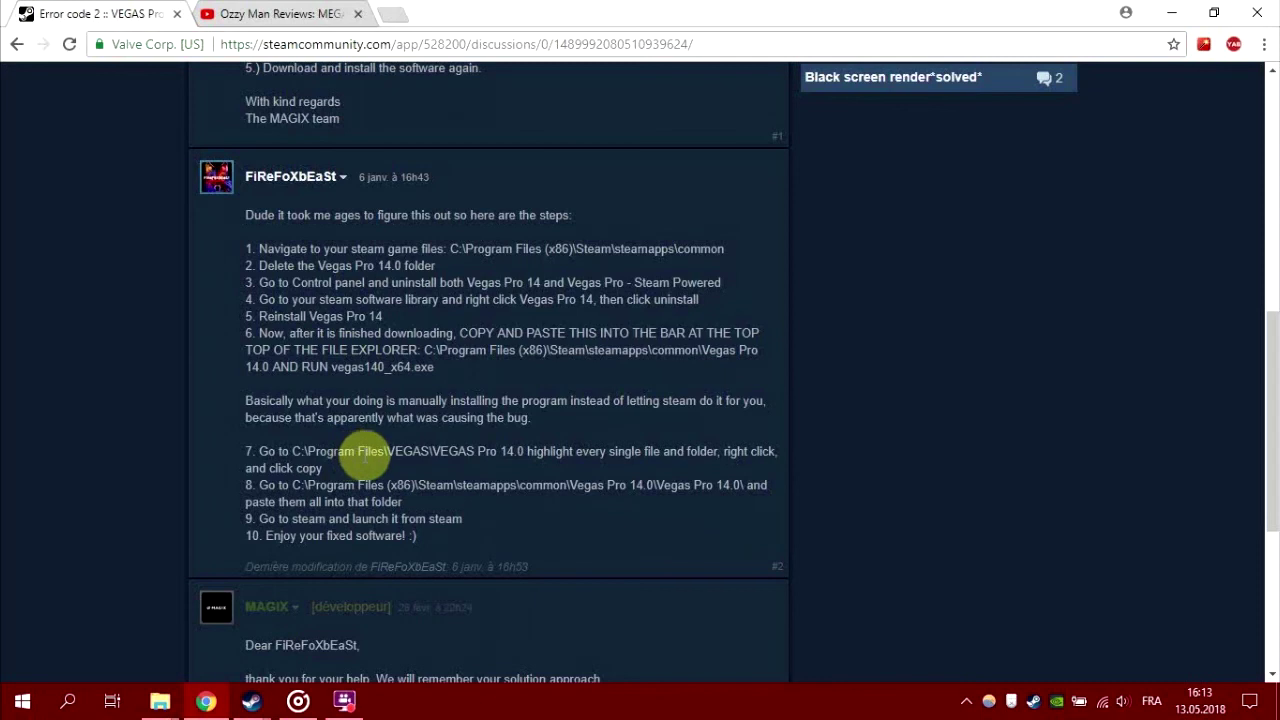
Switch to the ProgramData window in File Explorer, go up to the root of drive C:, and select Program Files (x86)
{"action": "left_click", "coordinate": [160, 700]}
{"action": "left_click", "coordinate": [118, 616]}
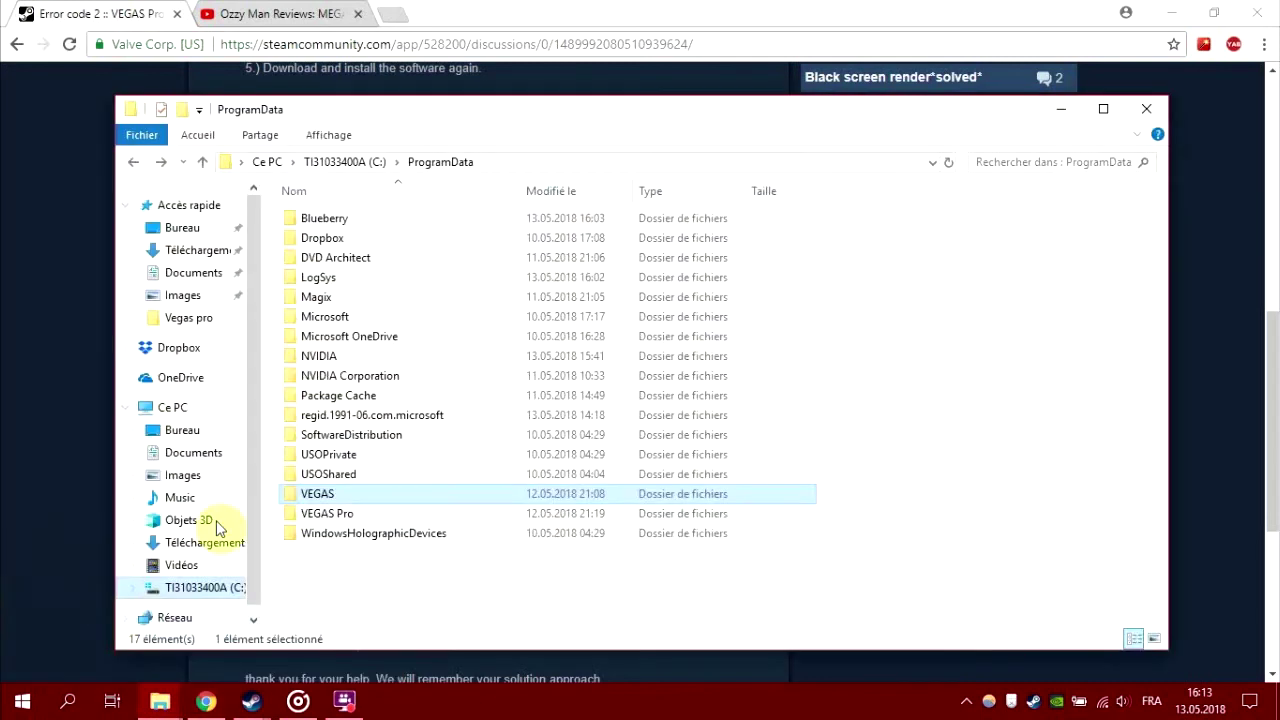
{"action": "left_click", "coordinate": [340, 162]}
{"action": "left_click", "coordinate": [365, 317]}
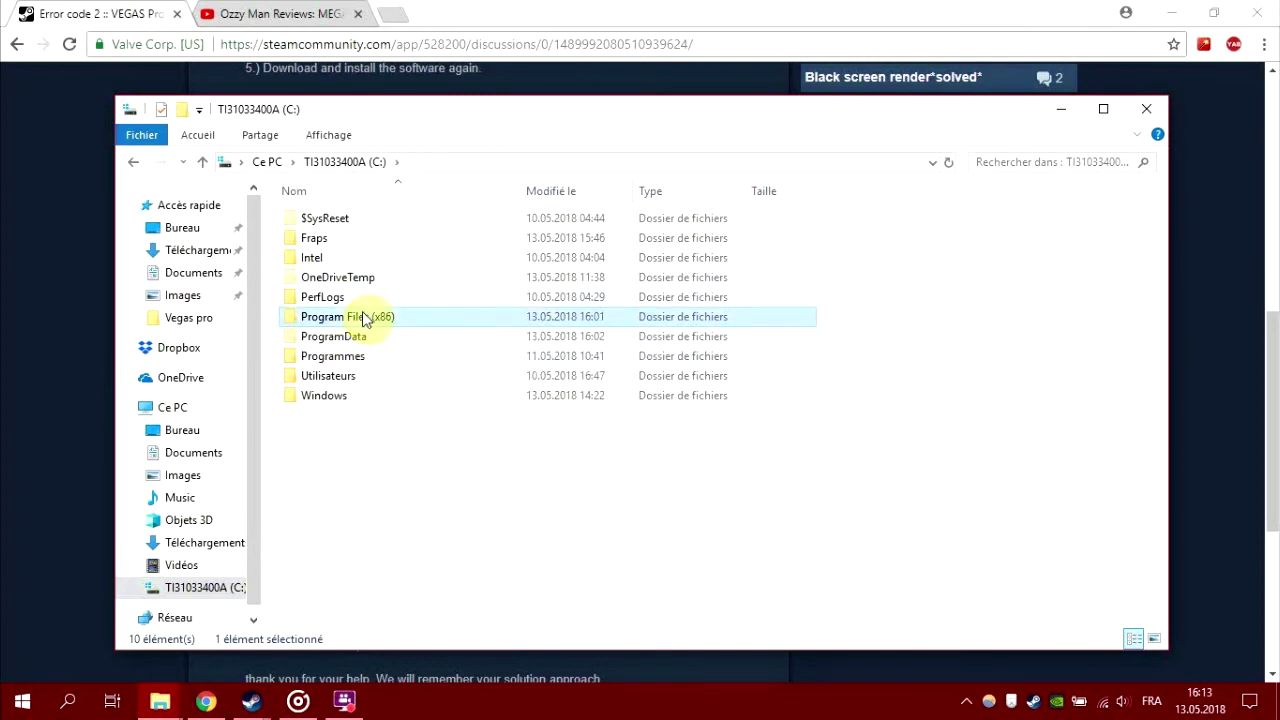
Hide the hidden items on drive C: and show them again
{"action": "left_click", "coordinate": [328, 137]}
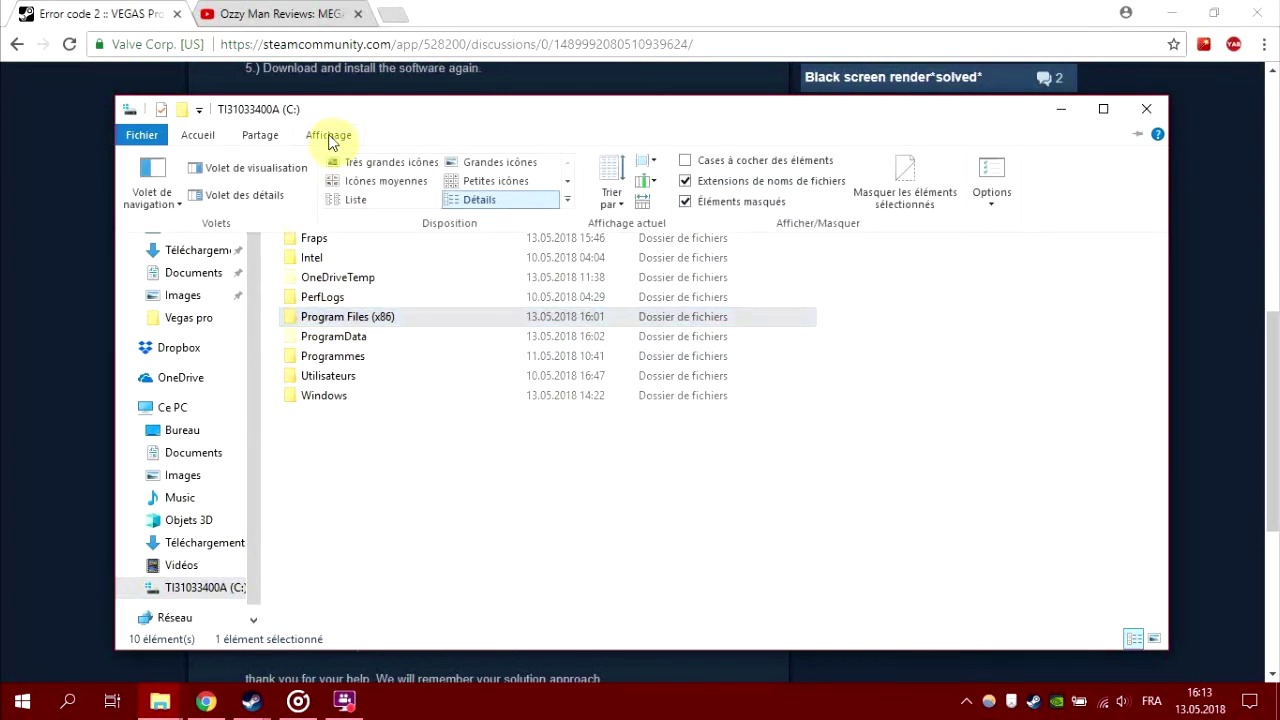
{"action": "left_click", "coordinate": [688, 203]}
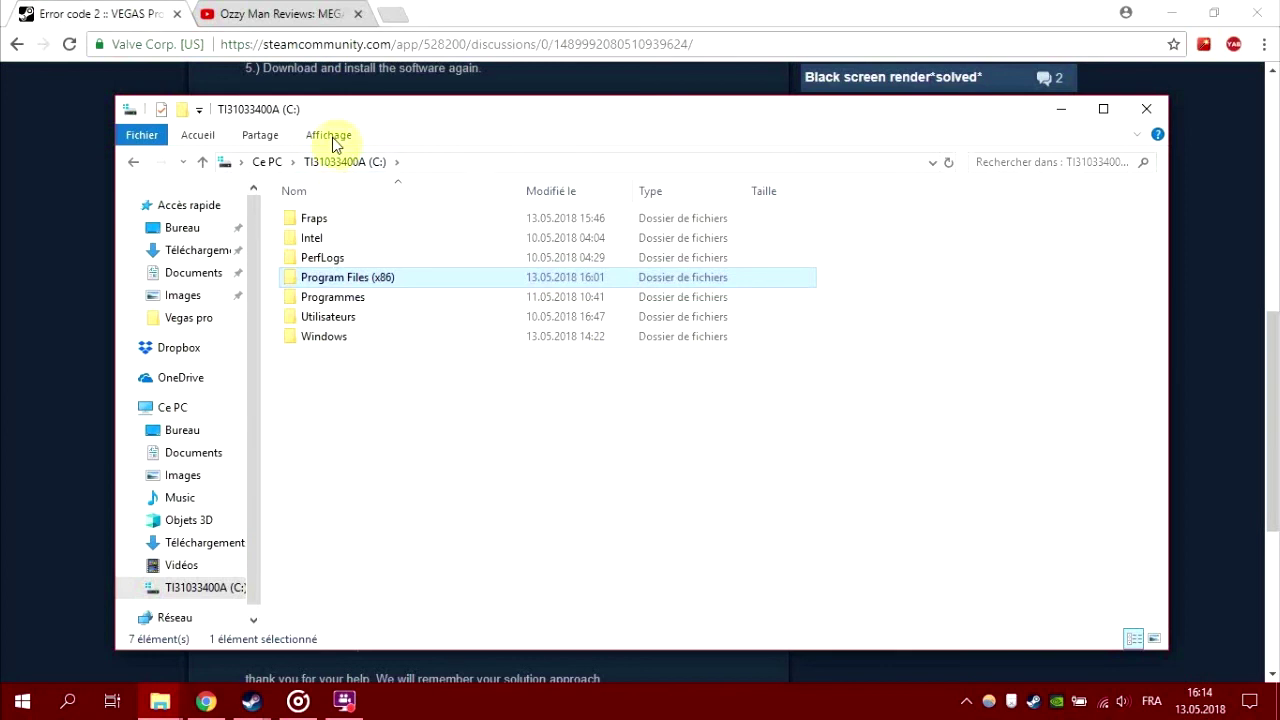
{"action": "left_click", "coordinate": [330, 137]}
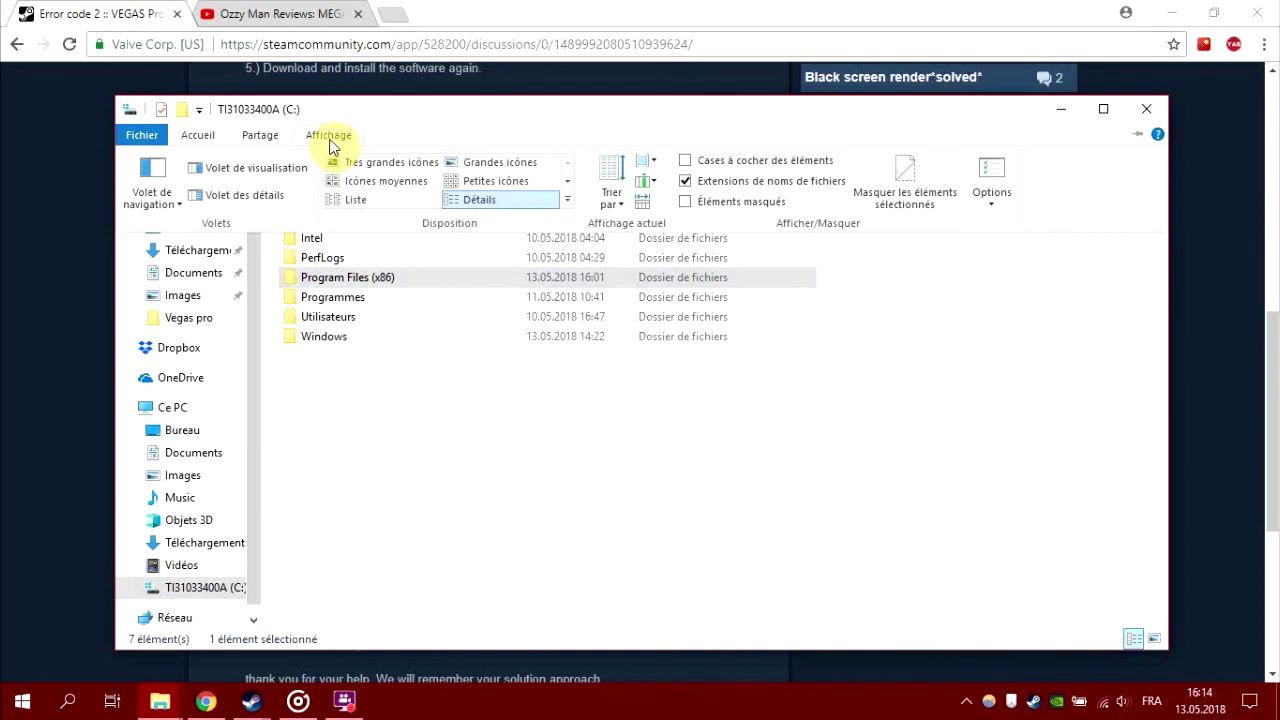
{"action": "left_click", "coordinate": [714, 204]}
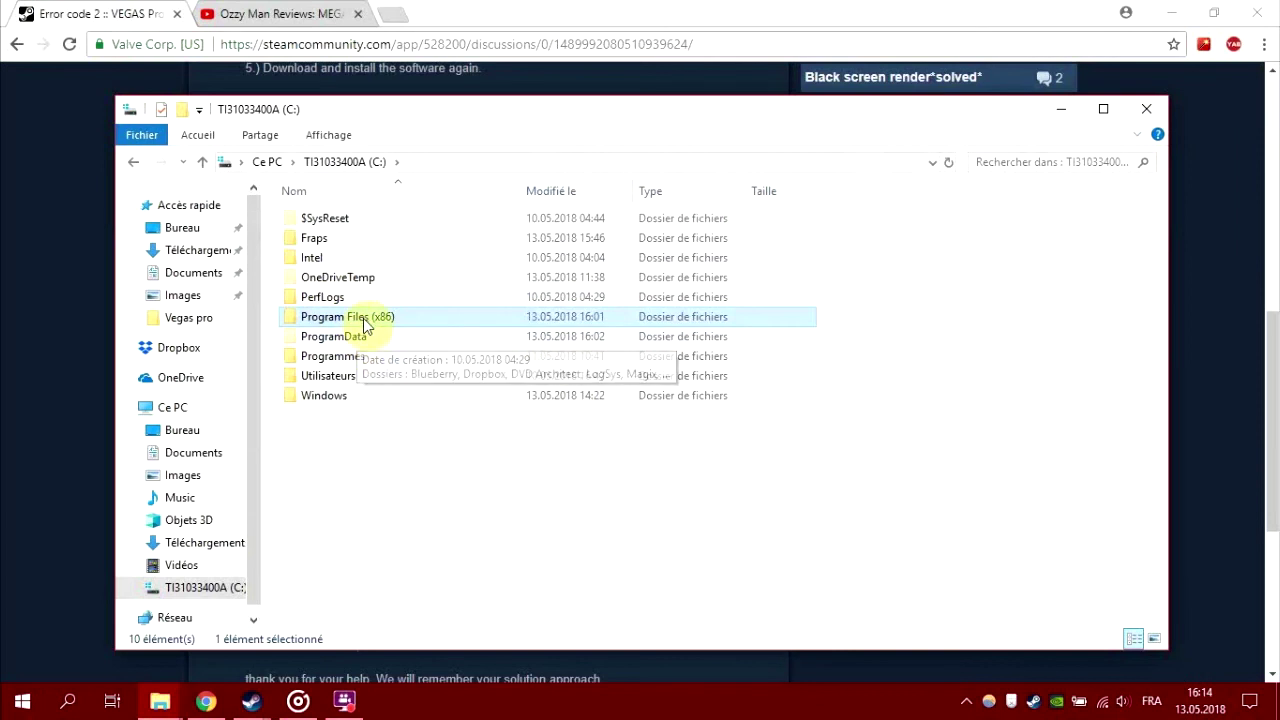
Check the contents of the VEGAS folder in Program Files (x86) and return to the root of drive C:
{"action": "double_click", "coordinate": [363, 316]}
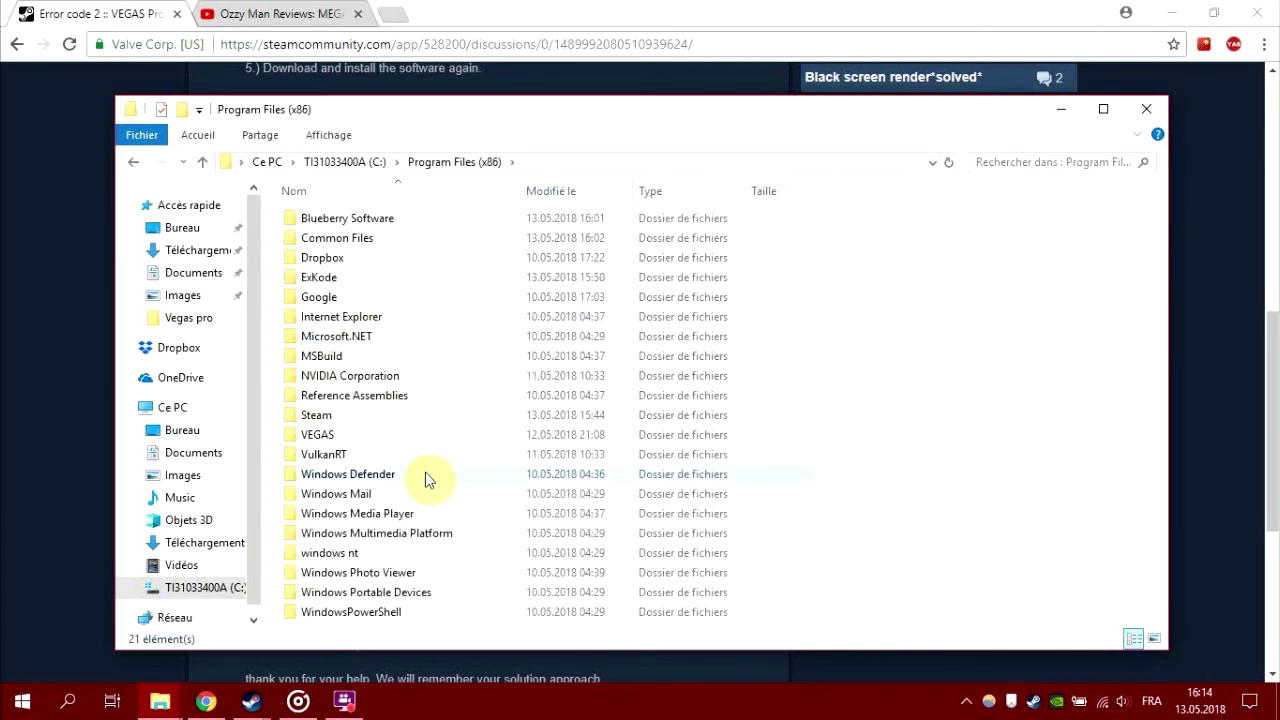
{"action": "double_click", "coordinate": [364, 434]}
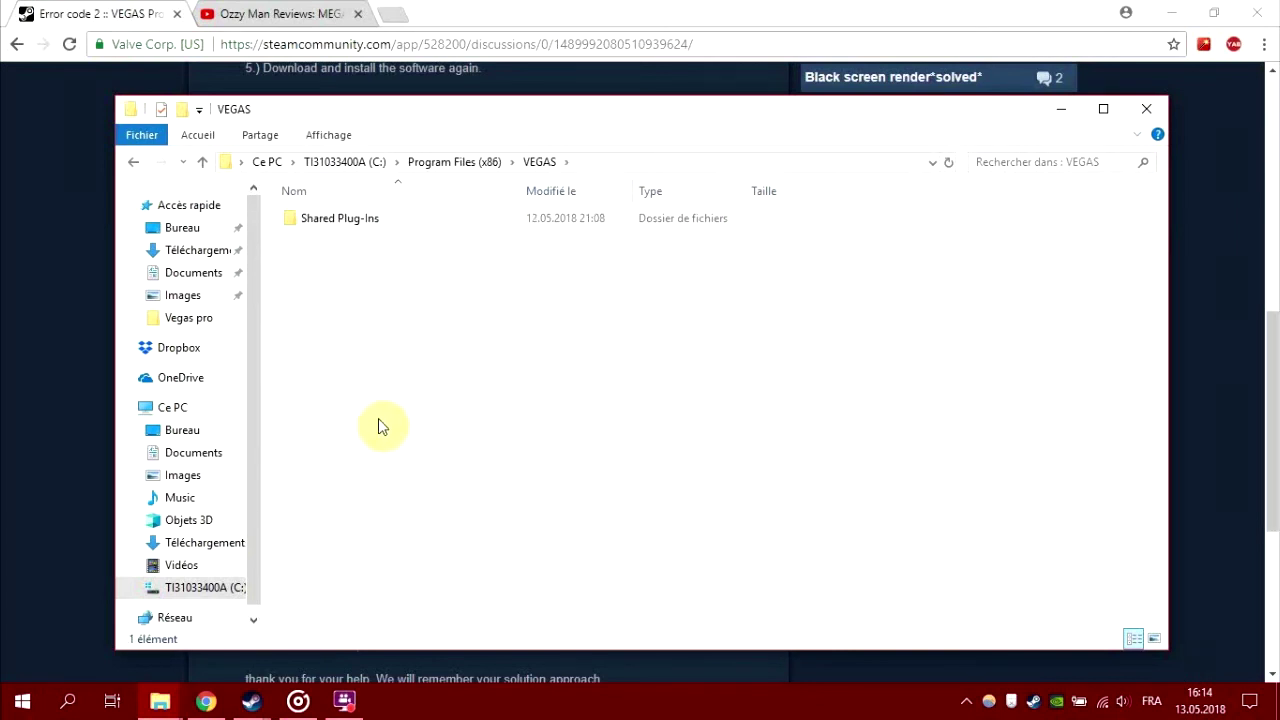
{"action": "key", "text": "BackSpace"}
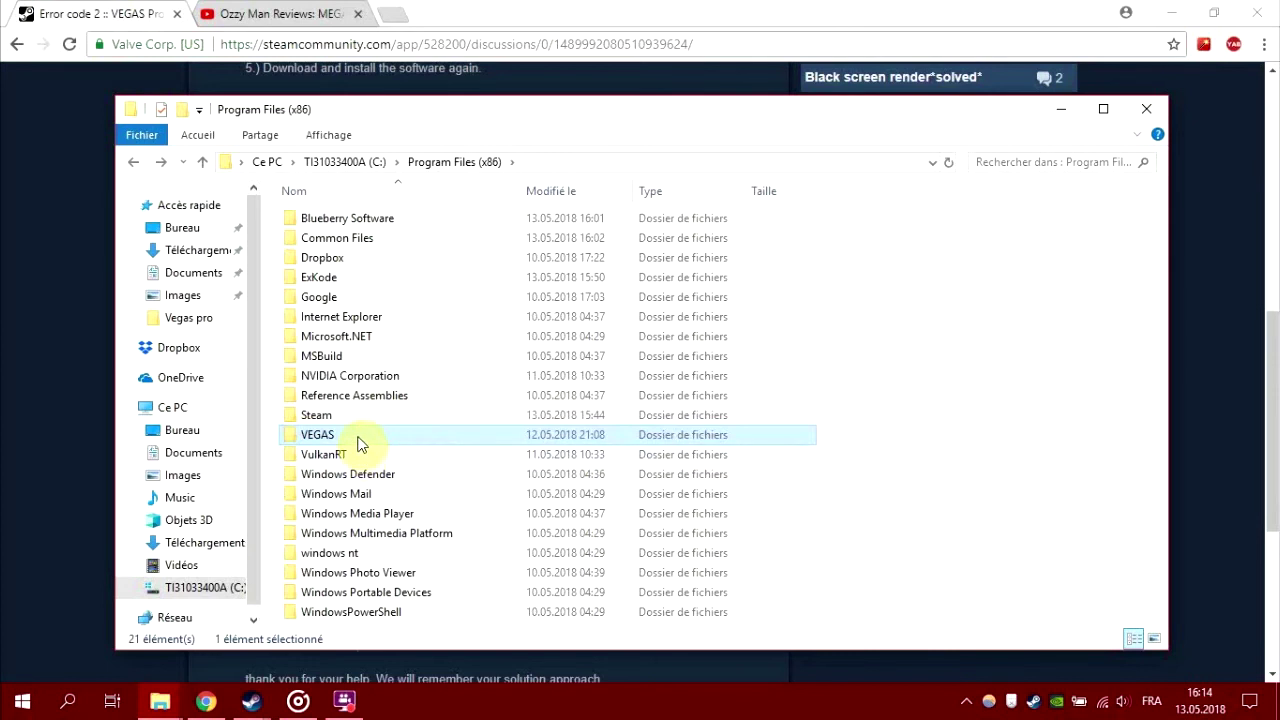
{"action": "key", "text": "BackSpace"}
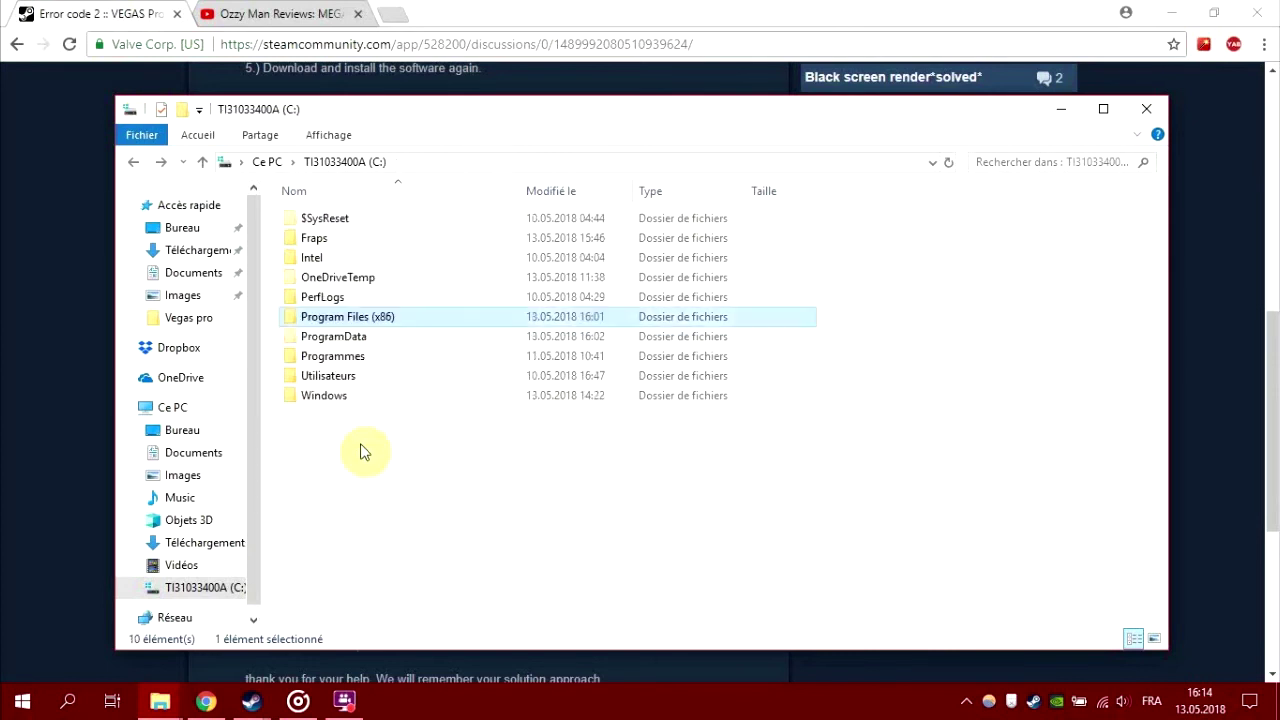
Open ProgramData, recheck the source path in forum instruction 7, and return to the ProgramData window in File Explorer
{"action": "double_click", "coordinate": [388, 341]}
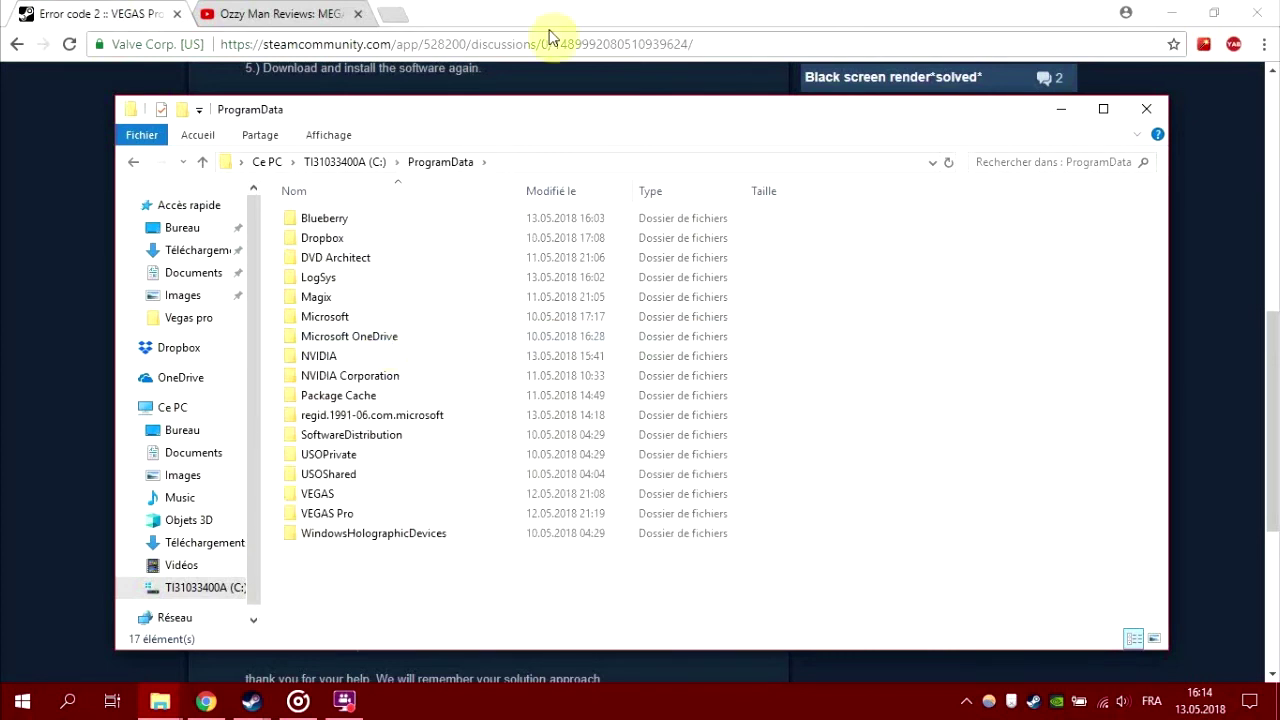
{"action": "left_click", "coordinate": [575, 8]}
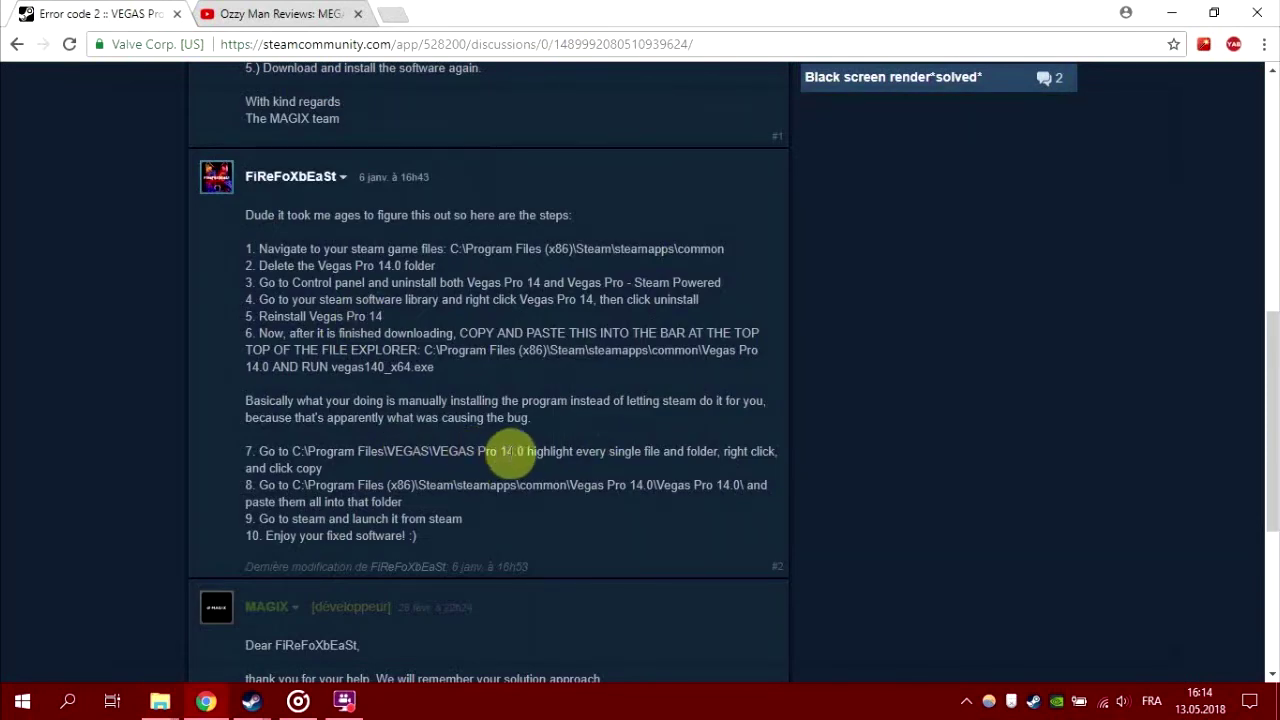
{"action": "left_click", "coordinate": [160, 701]}
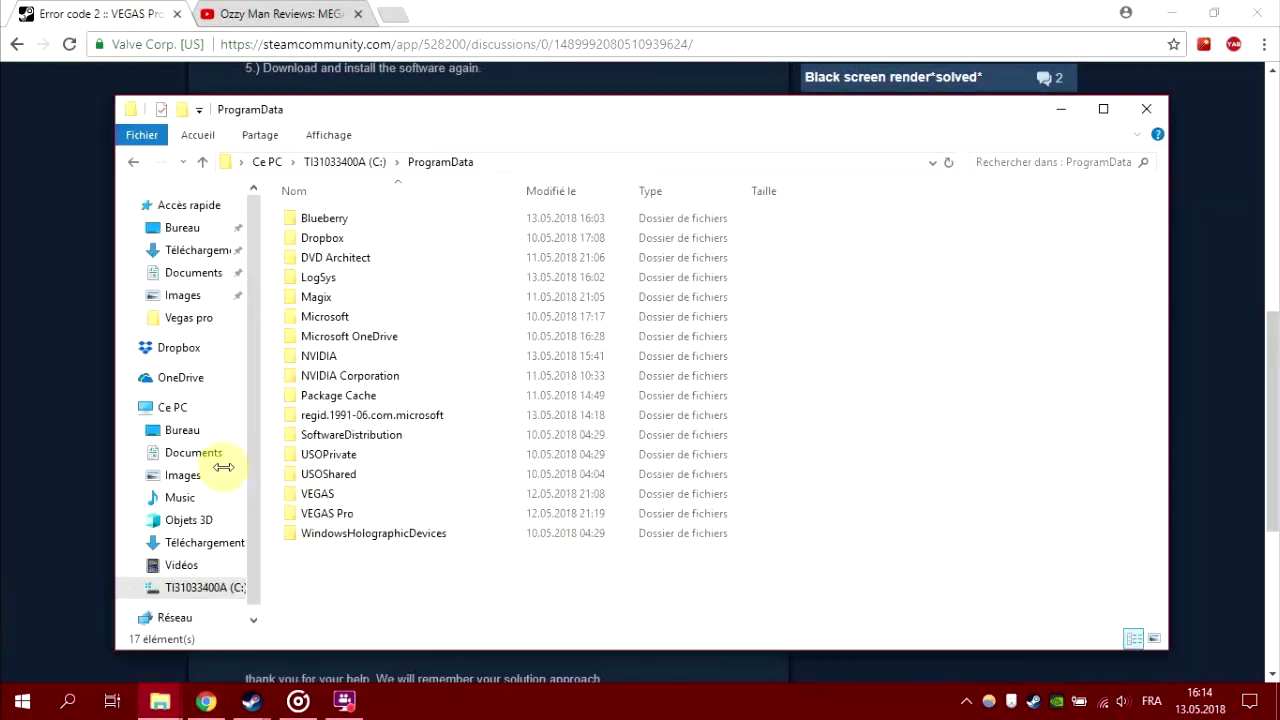
{"action": "left_click", "coordinate": [112, 620]}
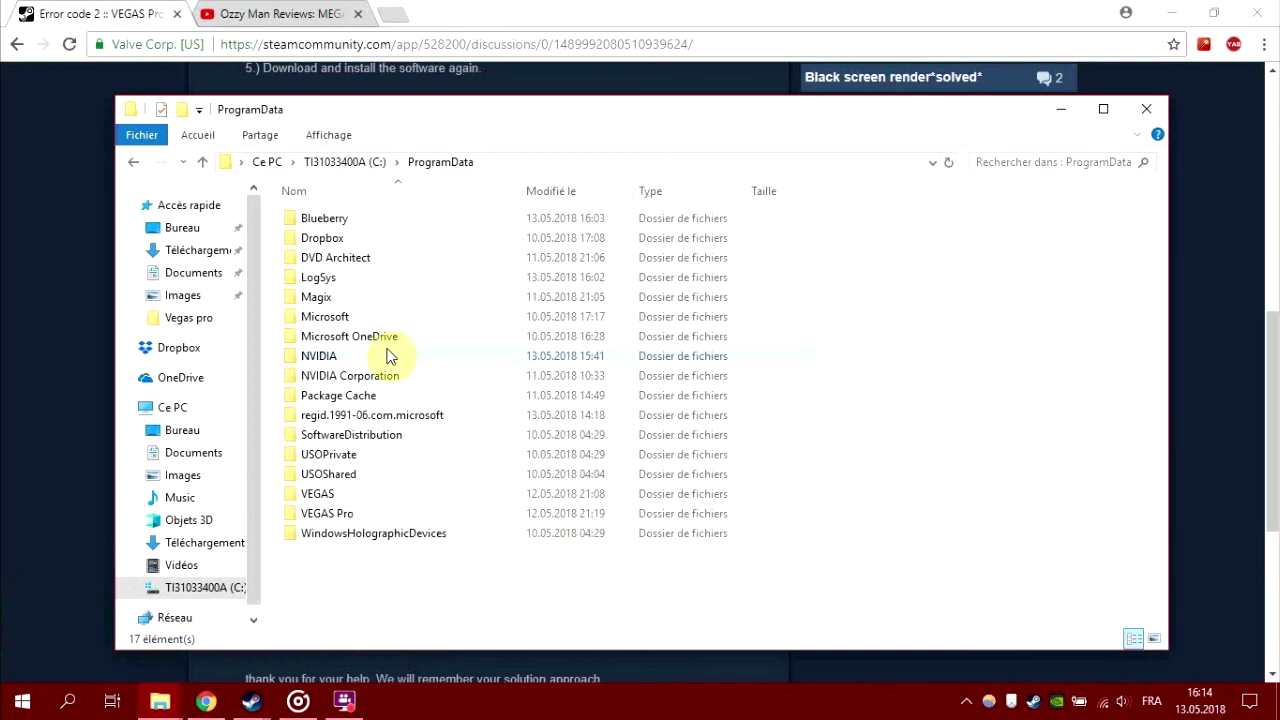
Check the VEGAS Pro folder in ProgramData, go back, and open VEGAS\VEGAS_Pro_14
{"action": "left_click", "coordinate": [341, 515]}
{"action": "double_click", "coordinate": [337, 515]}
{"action": "key", "text": "BackSpace"}
{"action": "double_click", "coordinate": [340, 492]}
{"action": "double_click", "coordinate": [378, 283]}
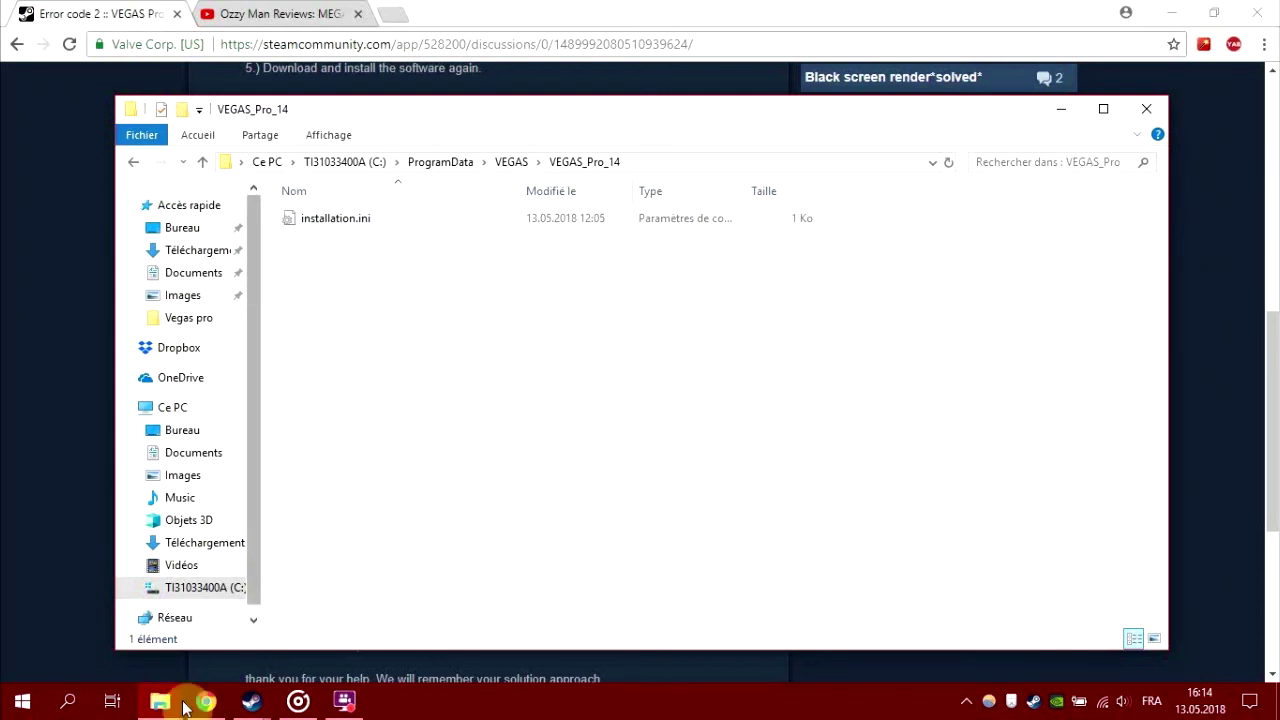
Bring up Steam's Vegas Pro 14.0 window and arrange it side by side with the VEGAS_Pro_14 window
{"action": "mouse_move", "coordinate": [160, 700]}
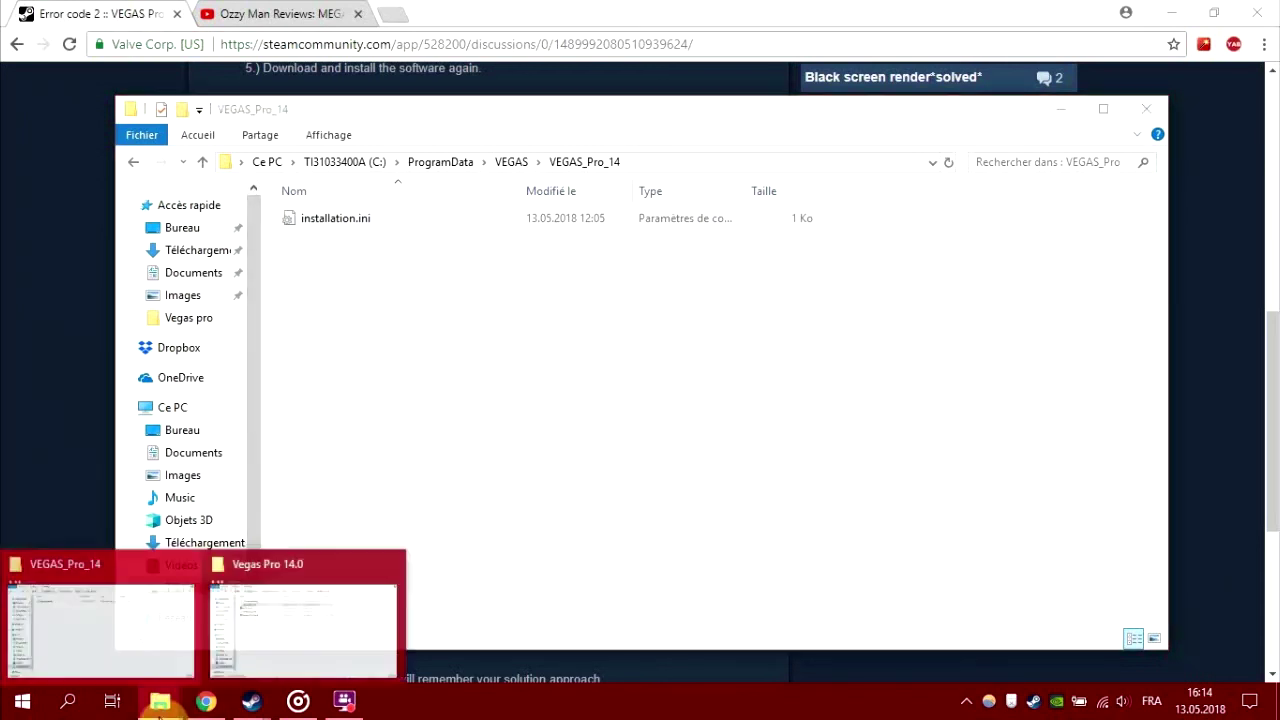
{"action": "left_click", "coordinate": [270, 608]}
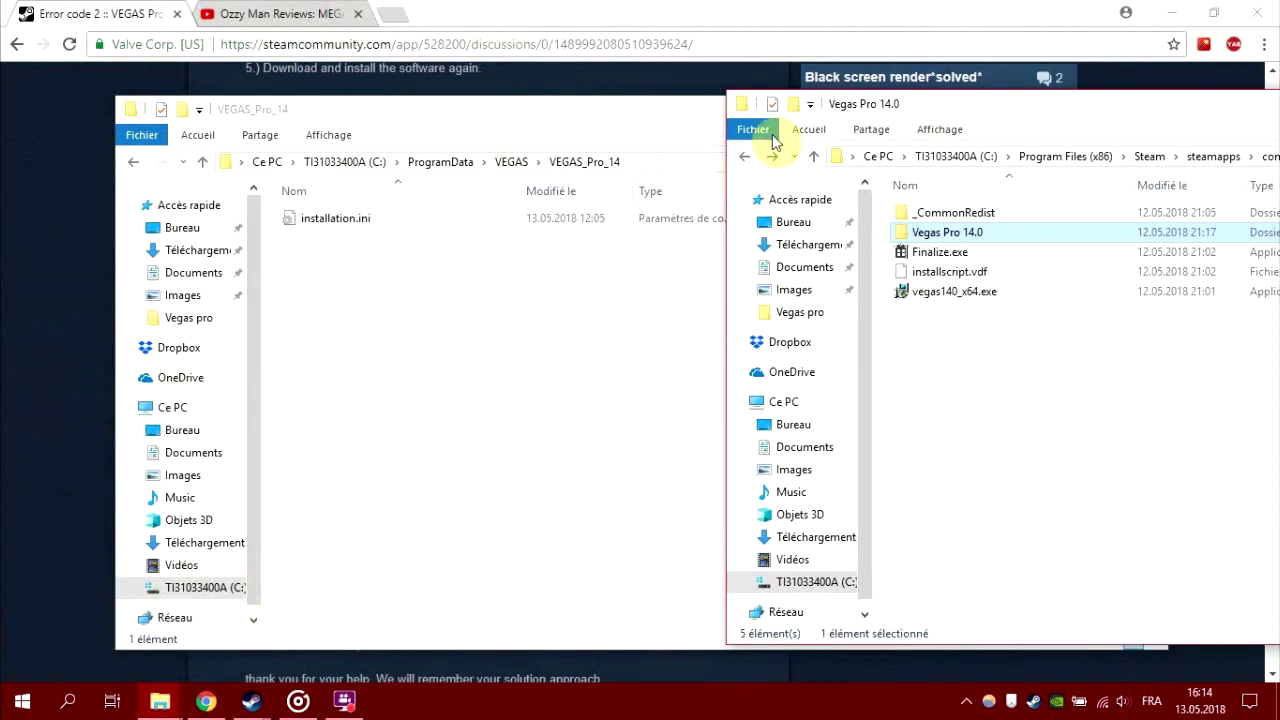
{"action": "left_click_drag", "start_coordinate": [500, 108], "coordinate": [292, 118]}
{"action": "left_click_drag", "start_coordinate": [1023, 96], "coordinate": [1279, 200]}
{"action": "left_click", "coordinate": [208, 281]}
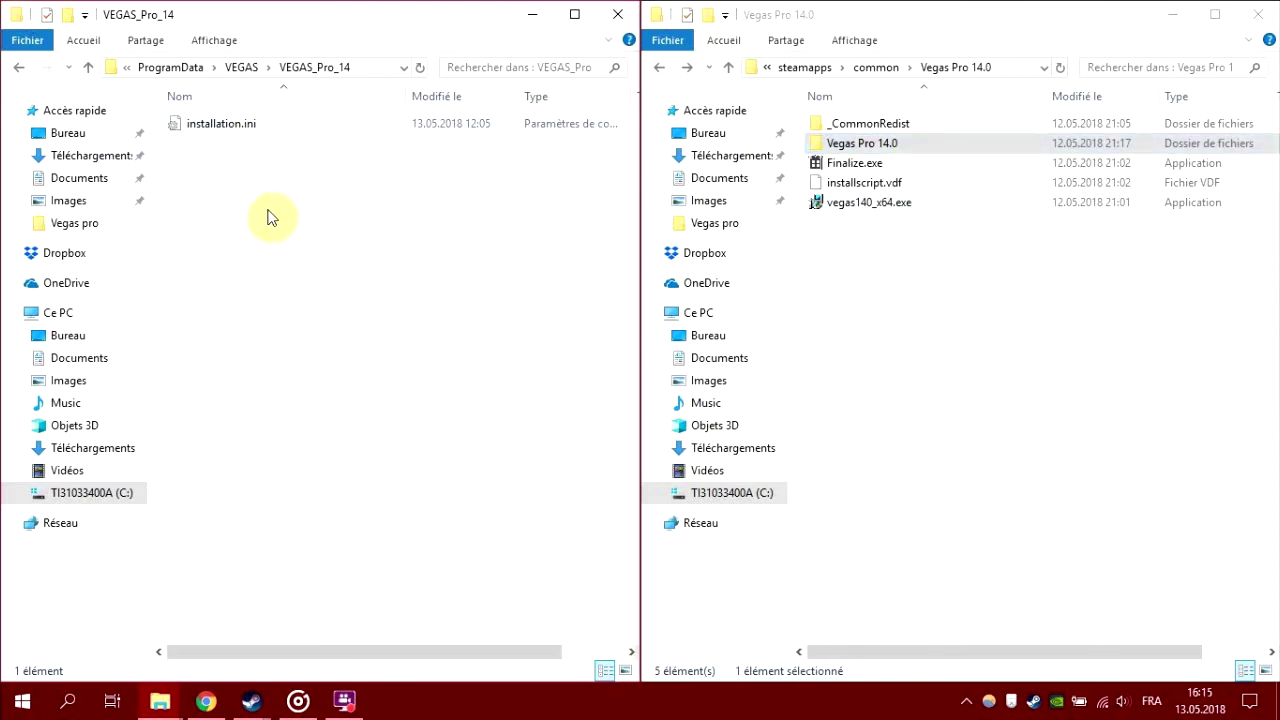
Open Steam's inner Vegas Pro 14.0 folder, select all its files and folders, and display their available file actions without choosing one
{"action": "double_click", "coordinate": [918, 149]}
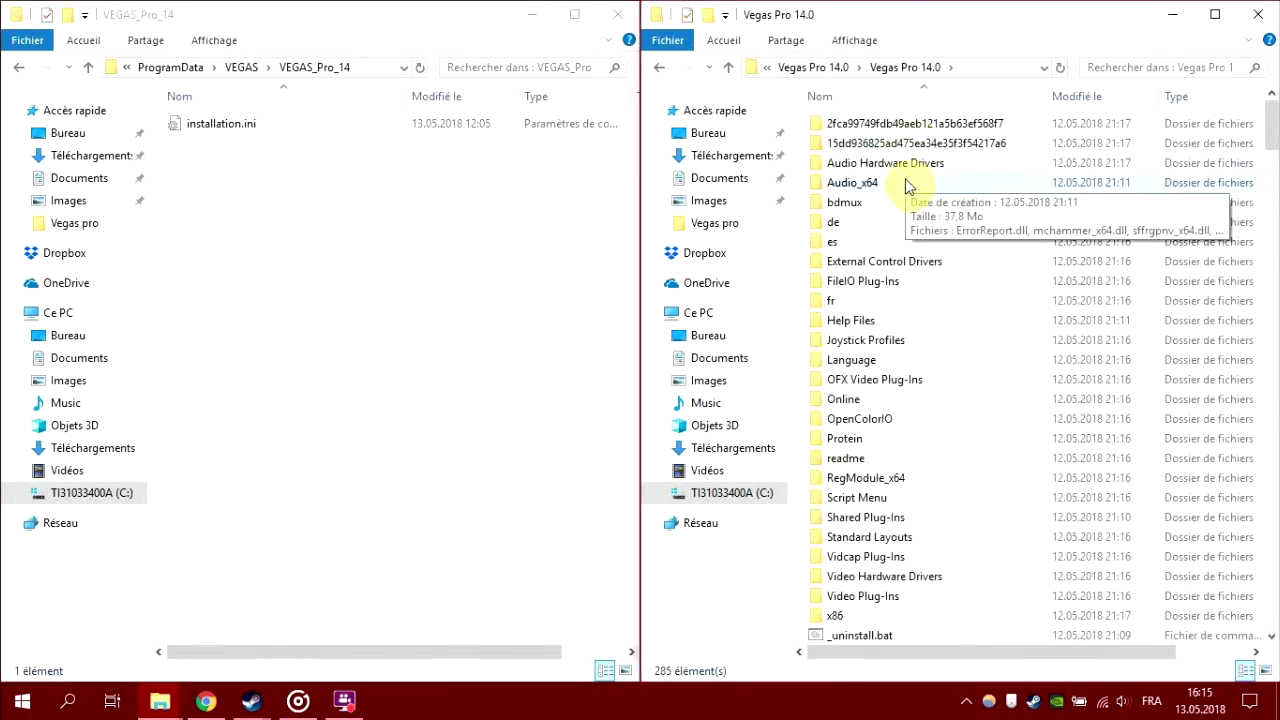
{"action": "left_click", "coordinate": [905, 182]}
{"action": "key", "text": "ctrl+a"}
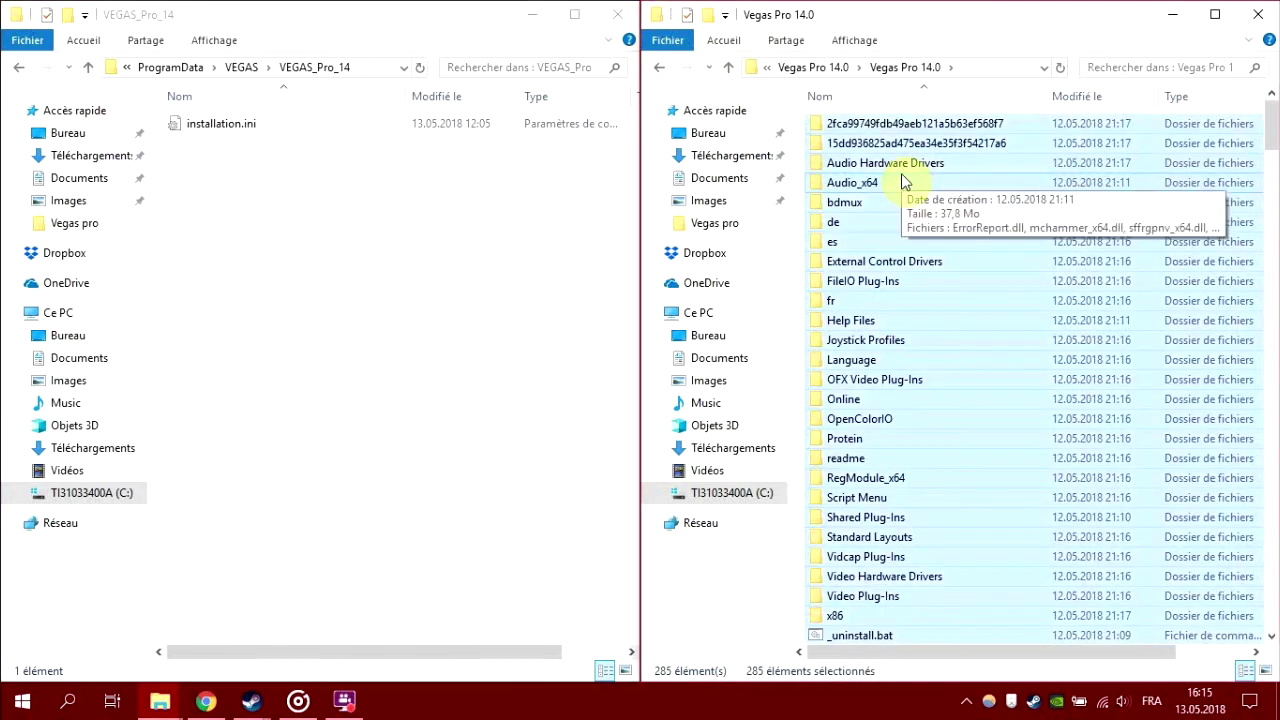
{"action": "right_click", "coordinate": [889, 200]}
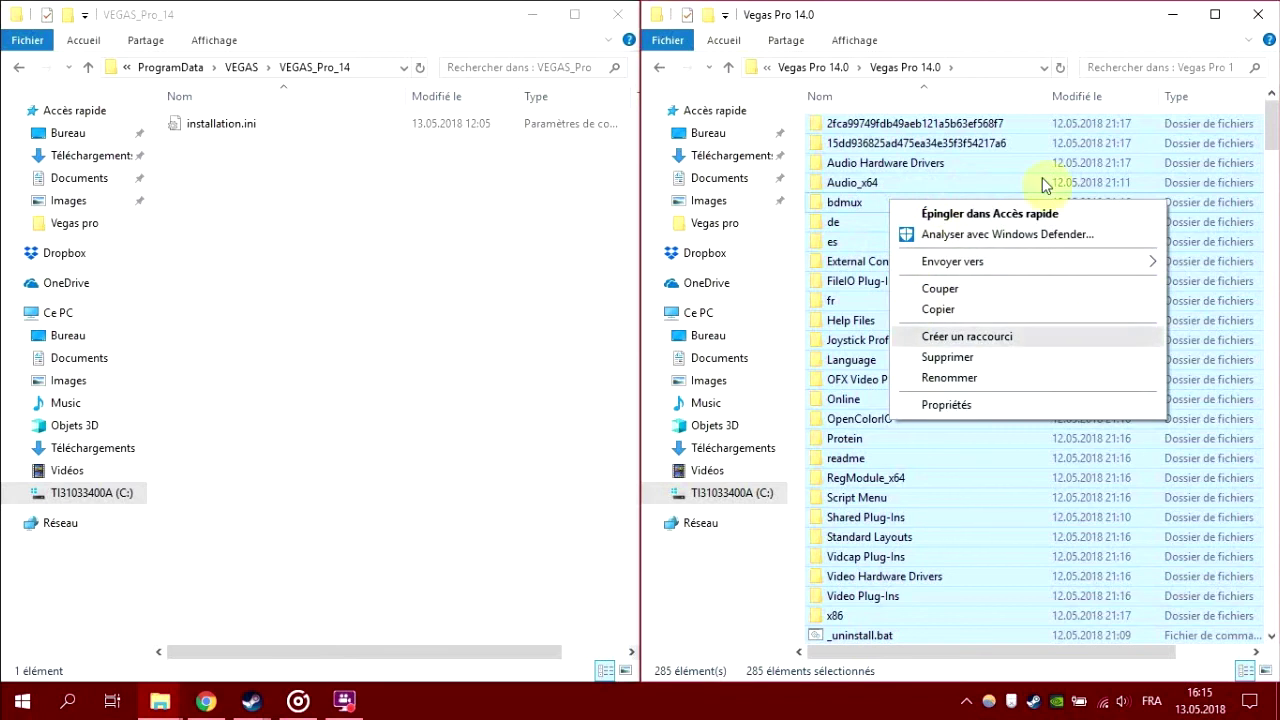
{"action": "left_click", "coordinate": [218, 226]}
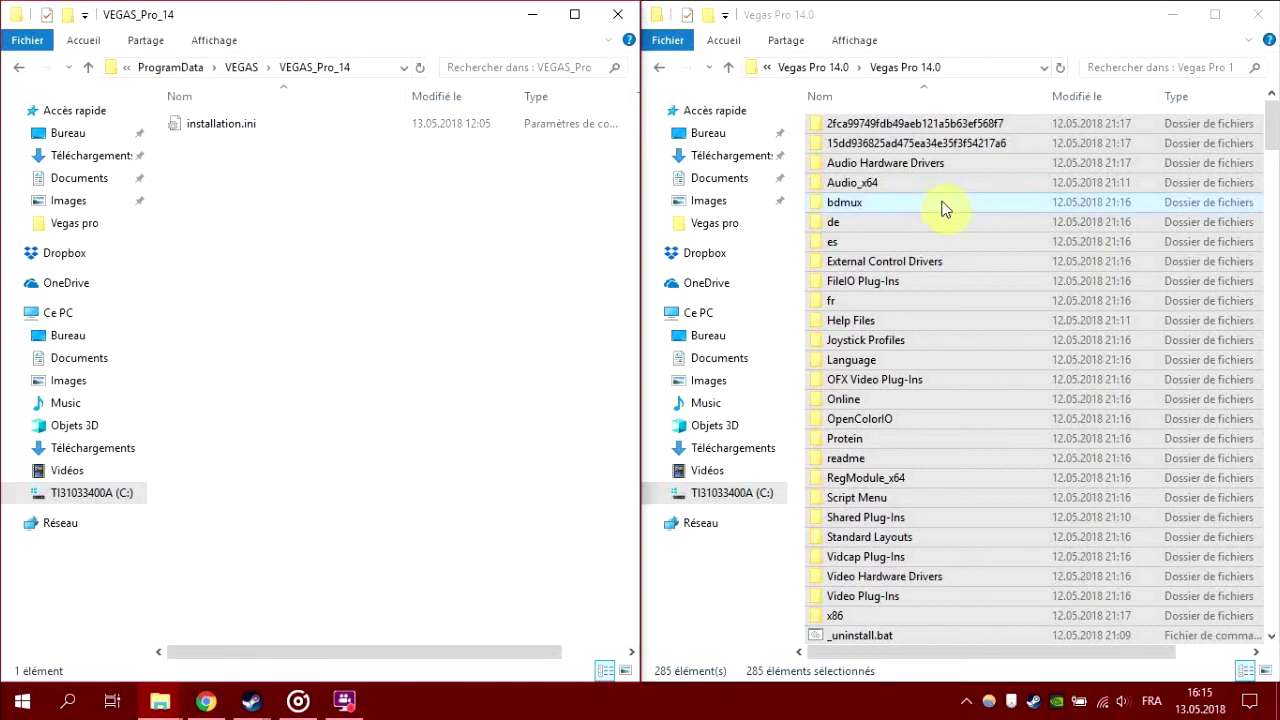
Retrace the path from Steam's common folder to the inner Vegas Pro 14.0 folder and look through its files
{"action": "left_click", "coordinate": [838, 70]}
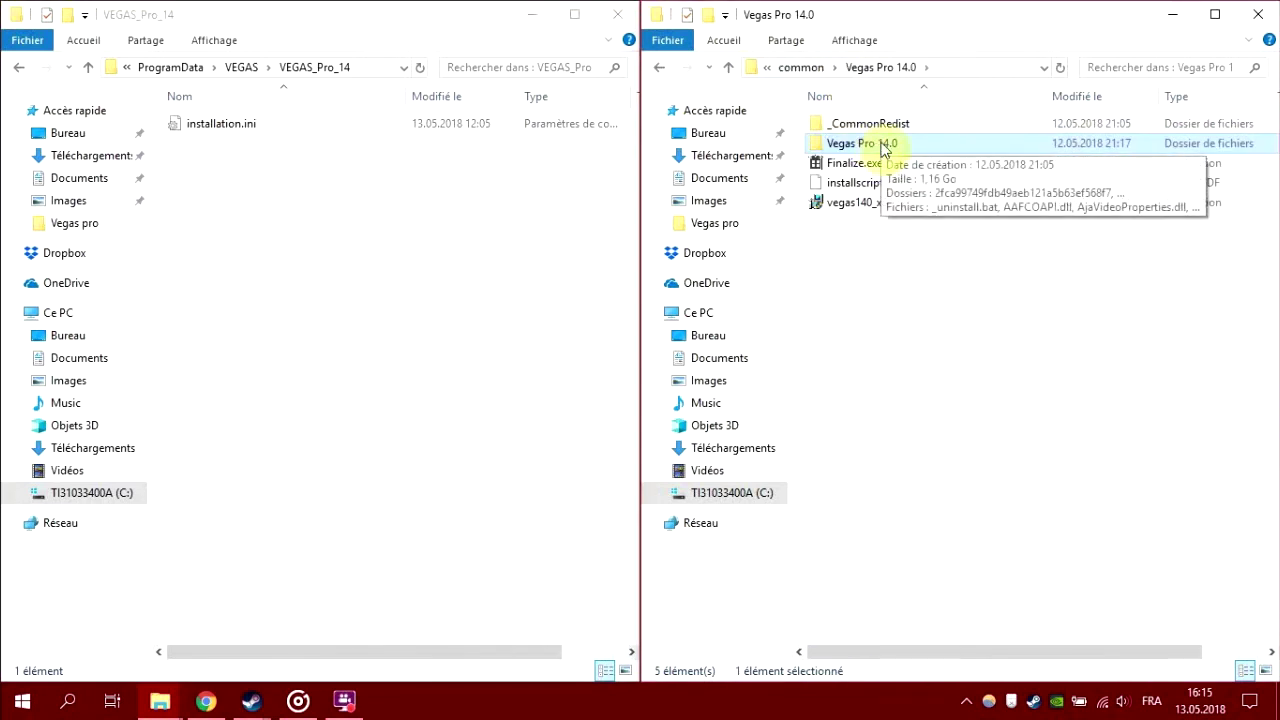
{"action": "left_click", "coordinate": [800, 68]}
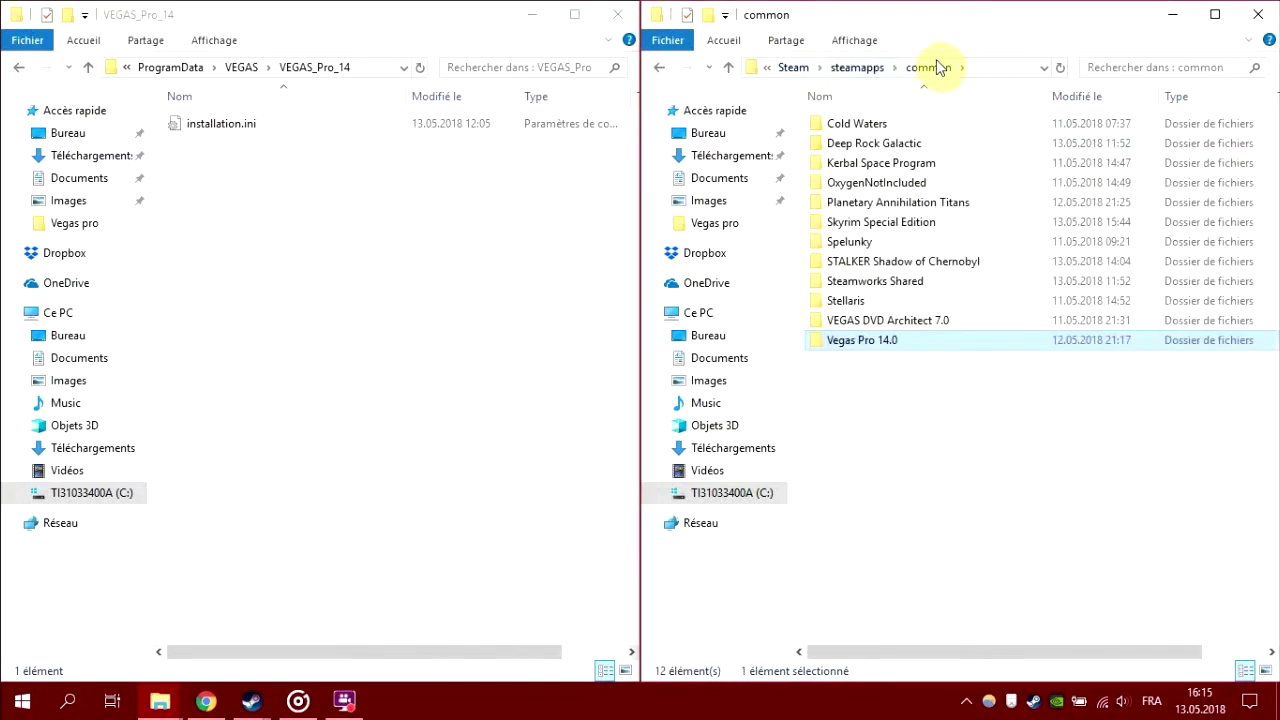
{"action": "double_click", "coordinate": [880, 345]}
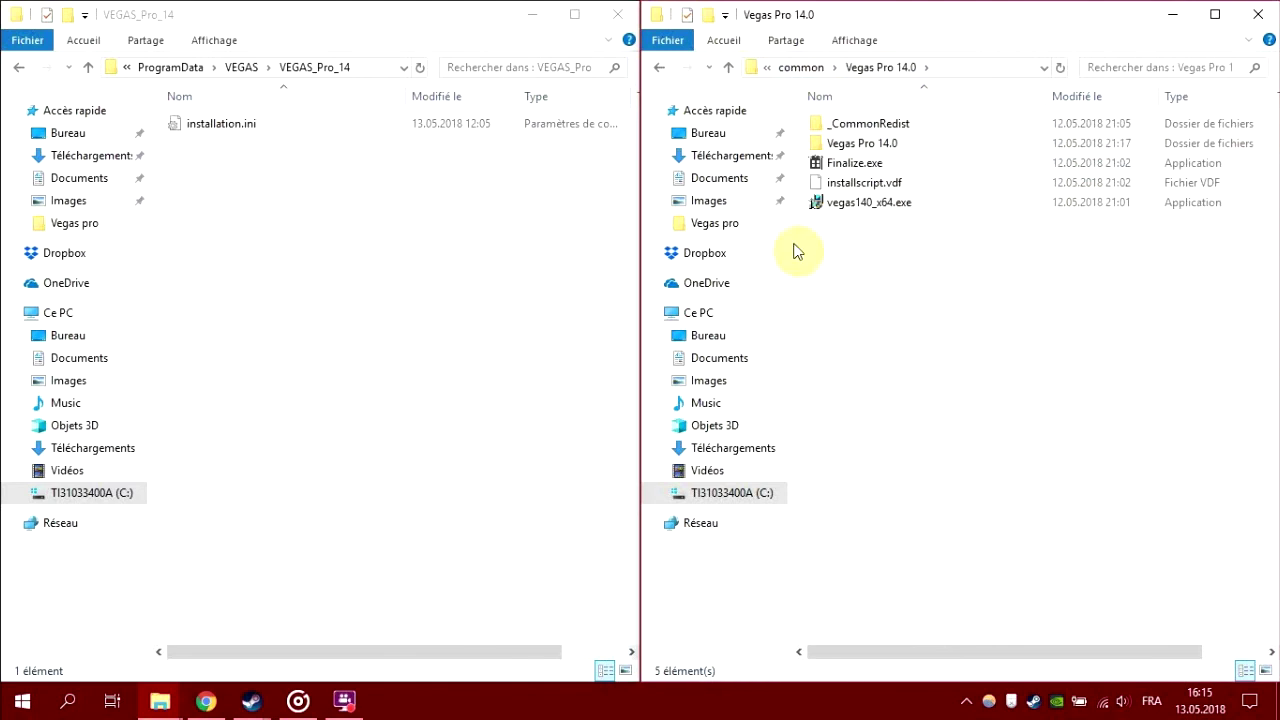
{"action": "double_click", "coordinate": [880, 148]}
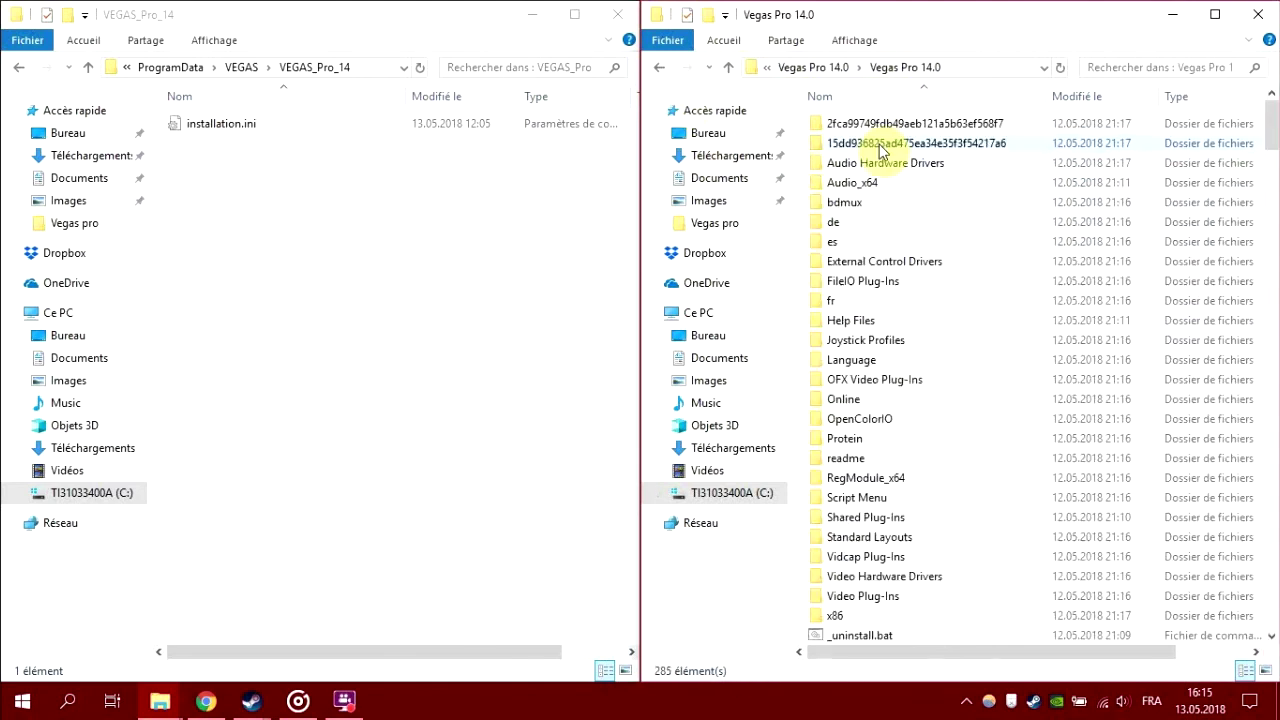
{"action": "scroll", "coordinate": [908, 434], "scroll_direction": "down", "scroll_amount": 9}
{"action": "scroll", "coordinate": [910, 437], "scroll_direction": "down", "scroll_amount": 7}
{"action": "scroll", "coordinate": [908, 417], "scroll_direction": "up", "scroll_amount": 16}
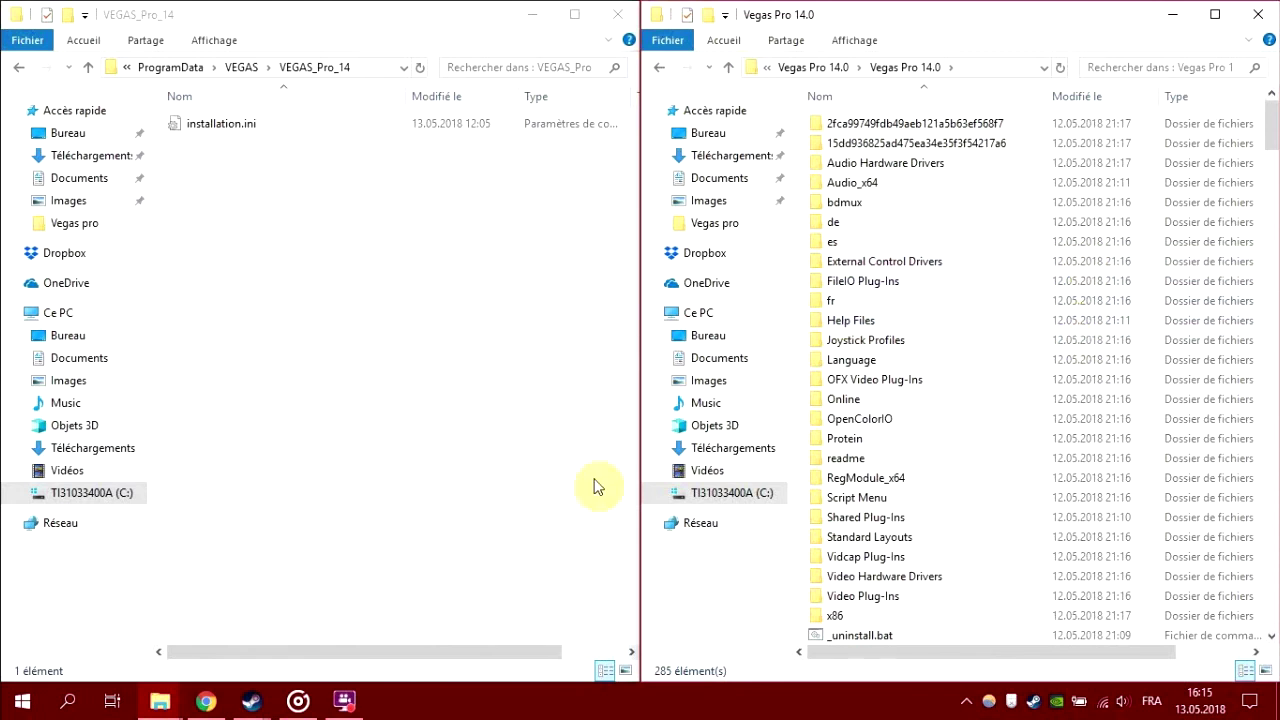
Bring up the local files properties of VEGAS Pro 14 in Steam, close them, and go up to the outer Vegas Pro 14.0 folder
{"action": "mouse_move", "coordinate": [251, 706]}
{"action": "left_click", "coordinate": [348, 618]}
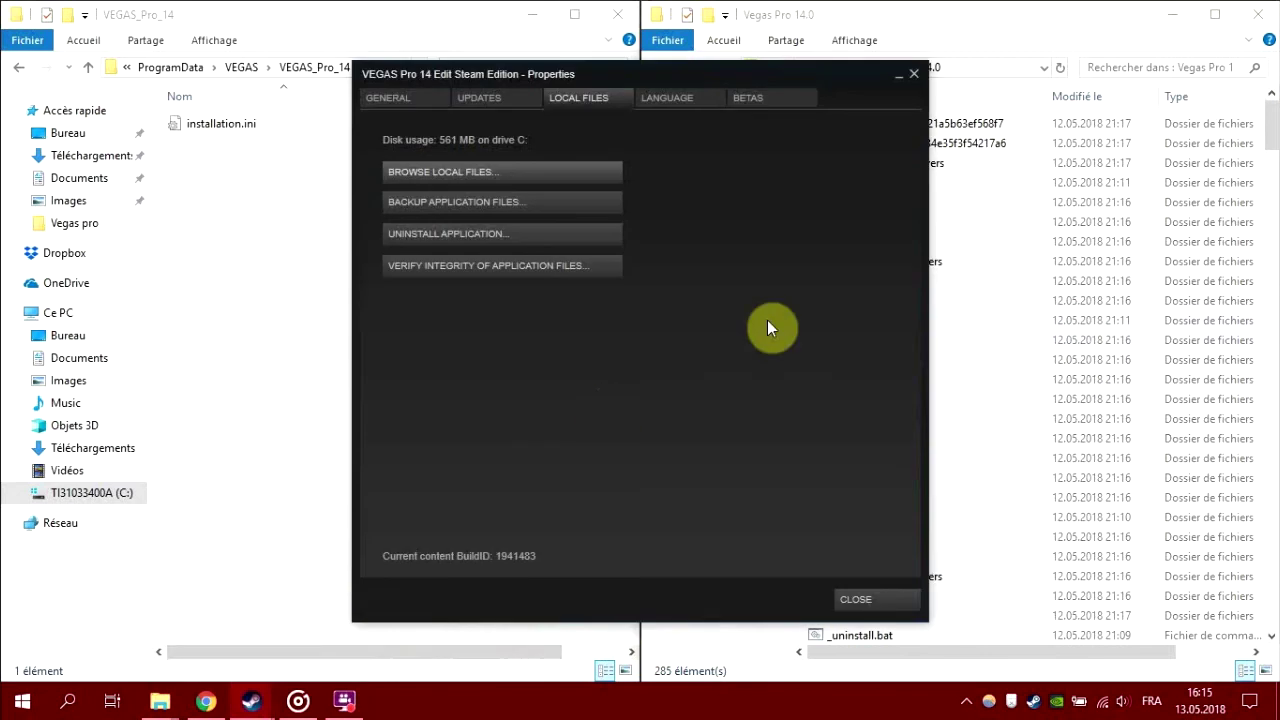
{"action": "left_click", "coordinate": [913, 73]}
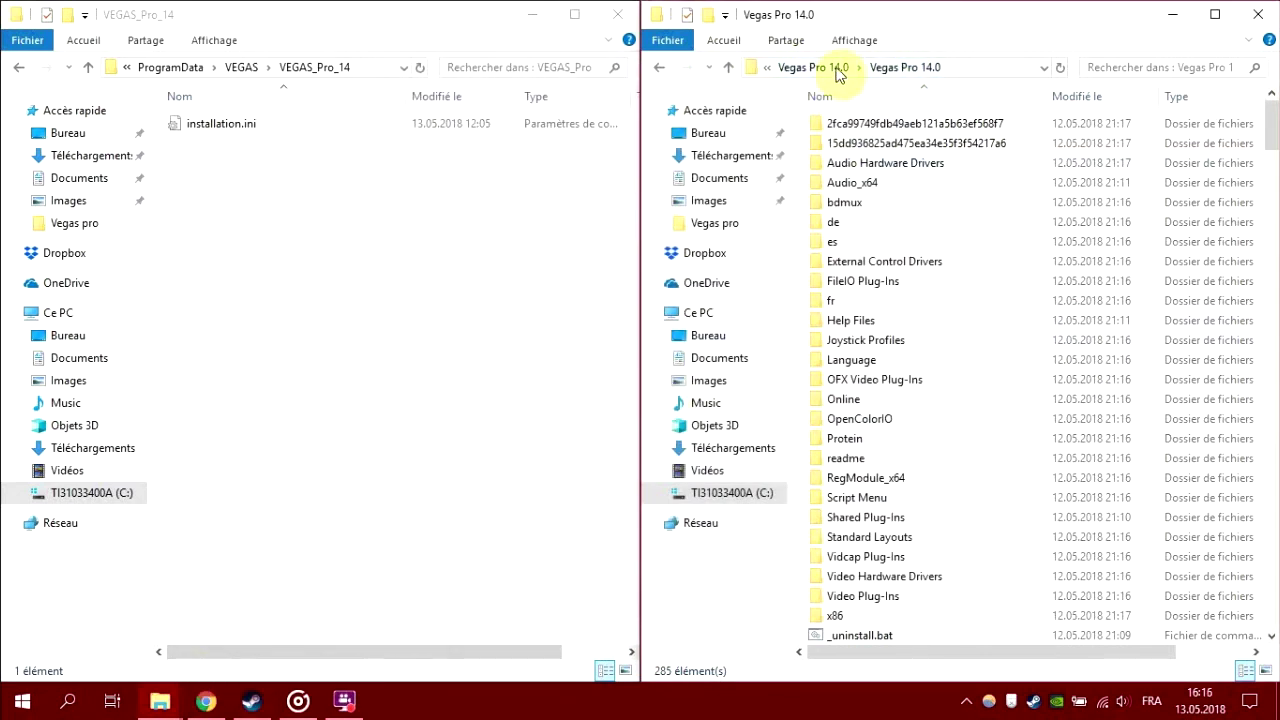
{"action": "left_click", "coordinate": [810, 68]}
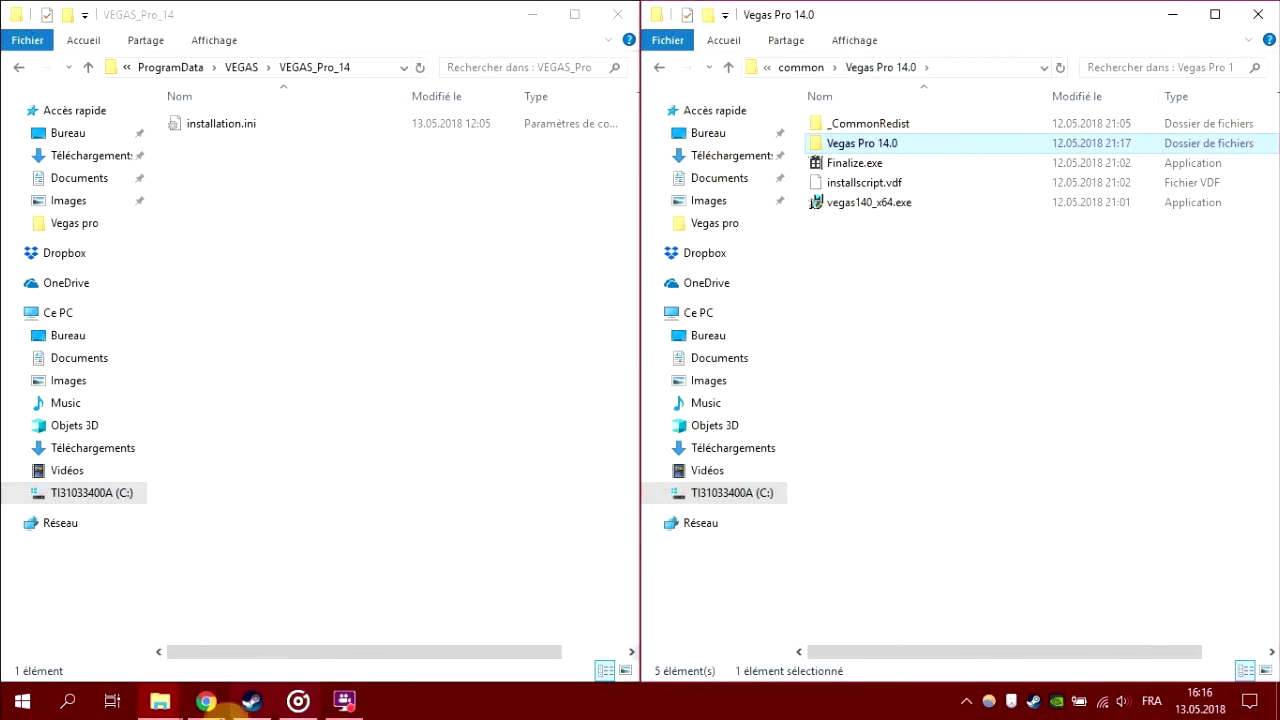
Switch to Steam, browse the local files of VEGAS Pro 14 Edit from its properties, and move the folder window fully into view
{"action": "left_click", "coordinate": [250, 702]}
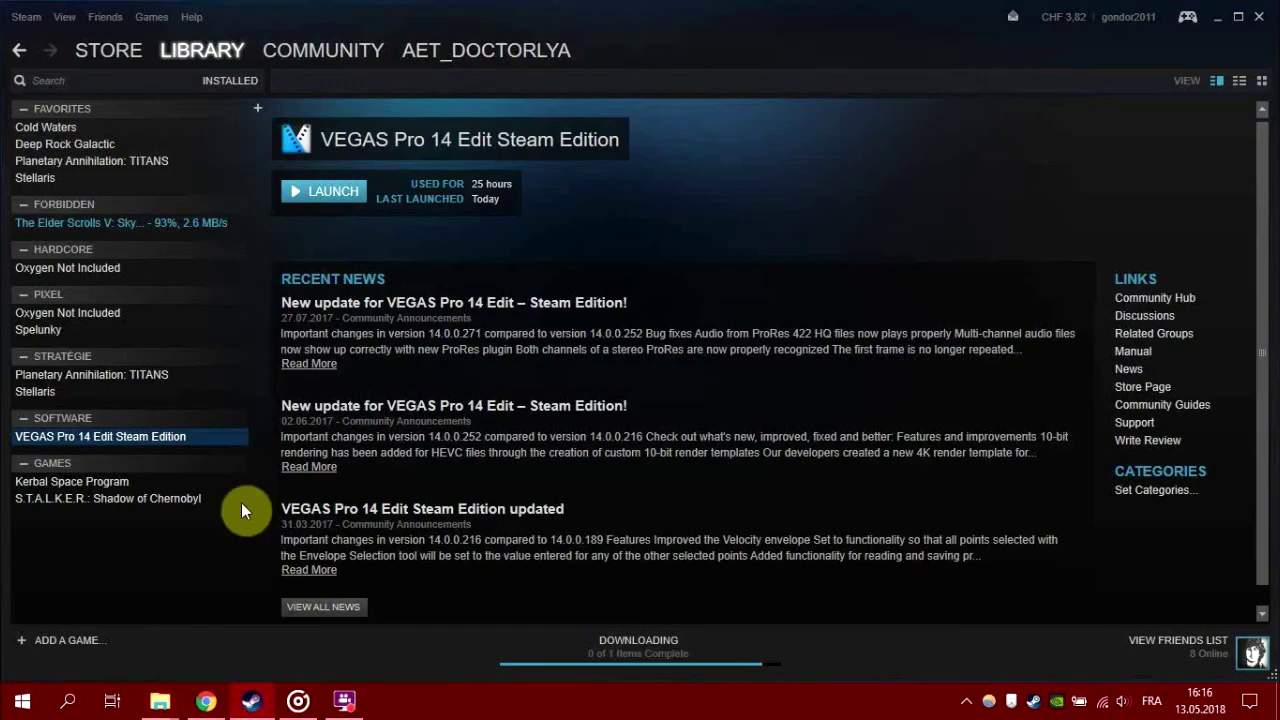
{"action": "right_click", "coordinate": [156, 436]}
{"action": "left_click", "coordinate": [189, 424]}
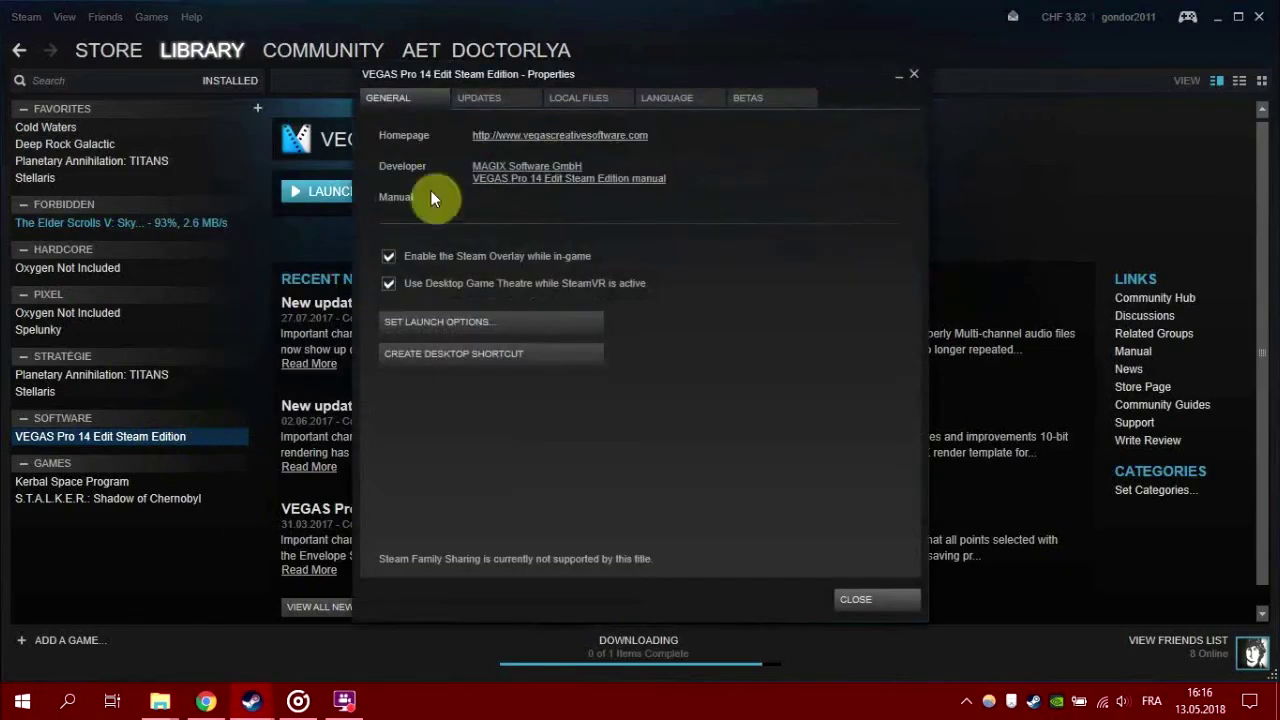
{"action": "left_click", "coordinate": [587, 93]}
{"action": "left_click", "coordinate": [465, 174]}
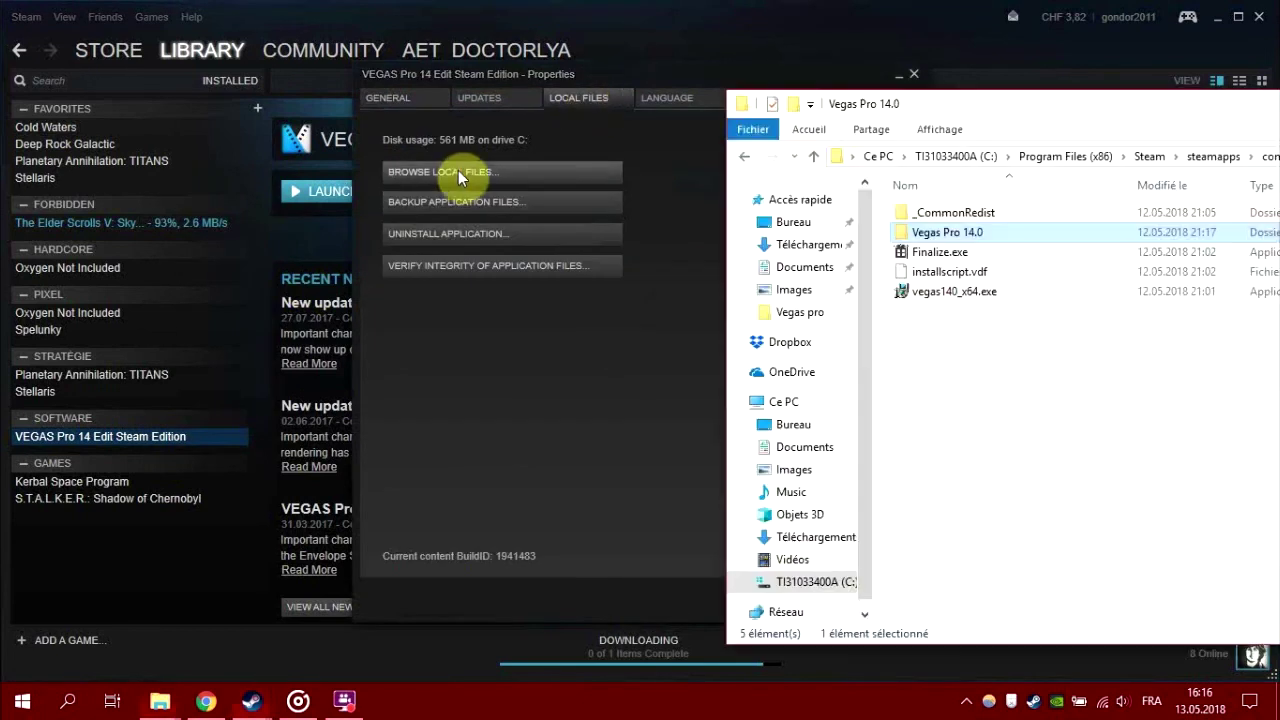
{"action": "left_click_drag", "start_coordinate": [1000, 103], "coordinate": [376, 131]}
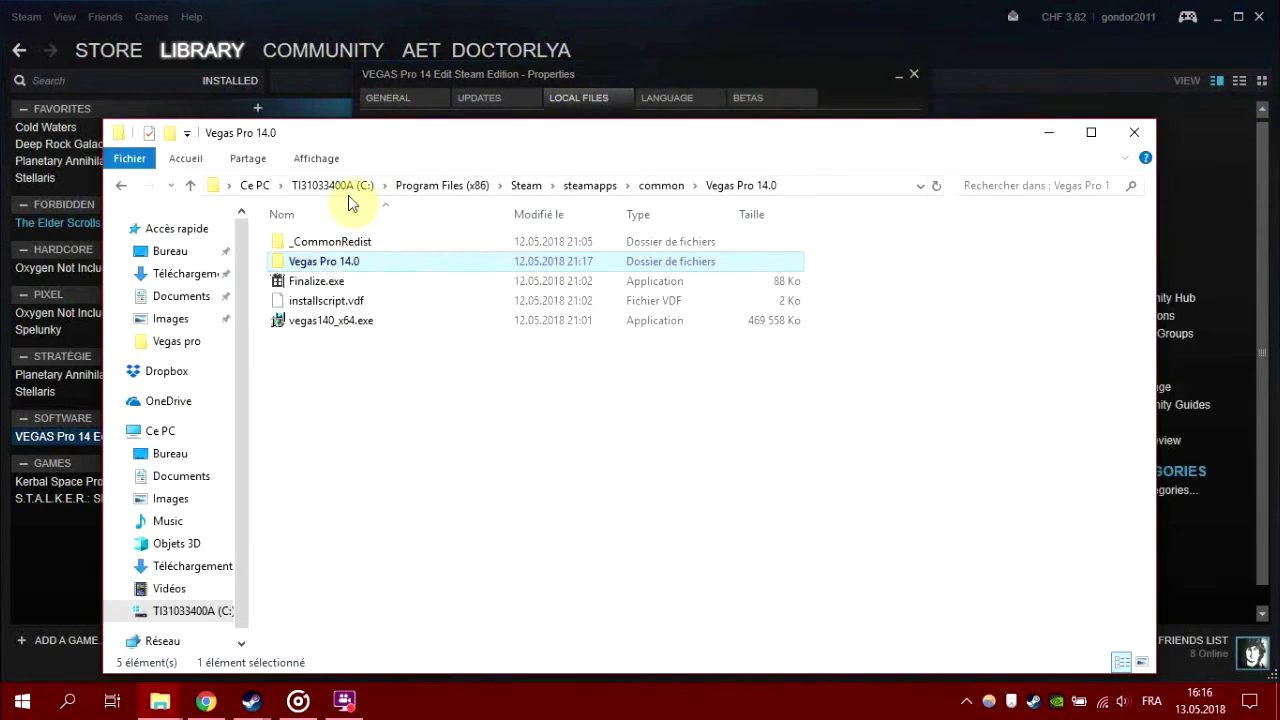
Open the inner Vegas Pro 14.0 folder, reposition its window, and look through the program files it contains
{"action": "double_click", "coordinate": [339, 262]}
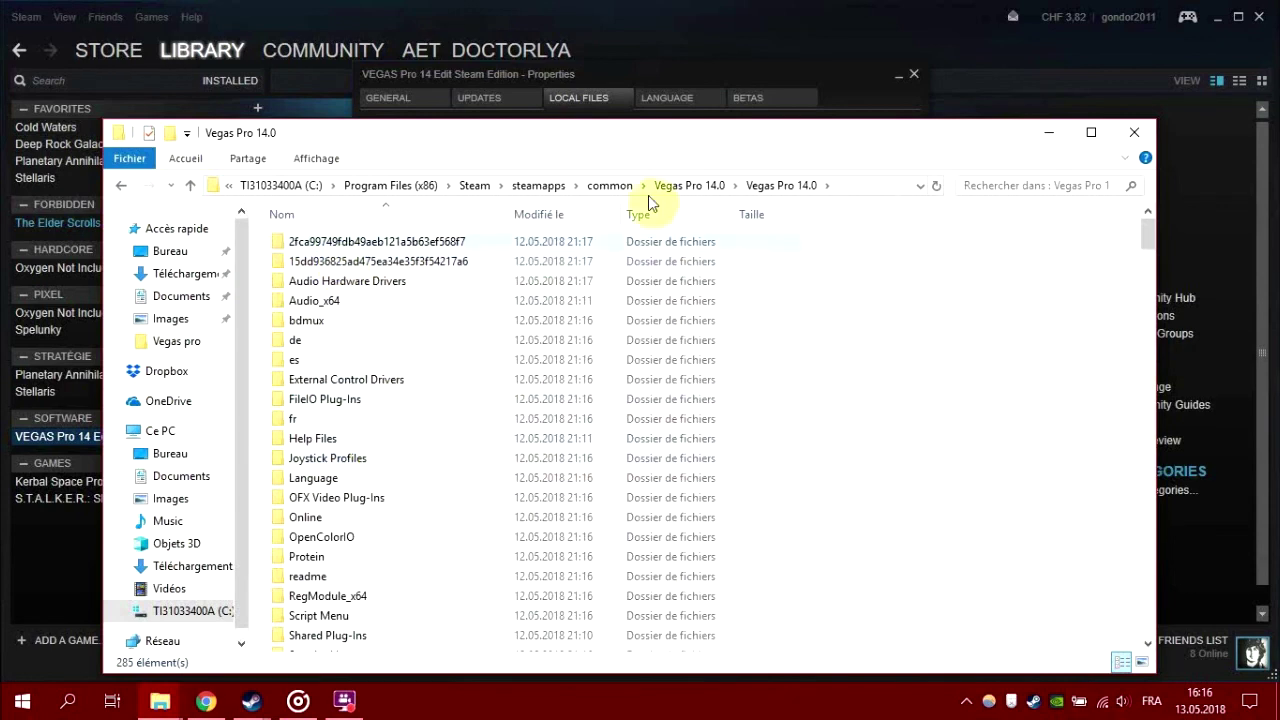
{"action": "left_click_drag", "start_coordinate": [603, 137], "coordinate": [721, 25]}
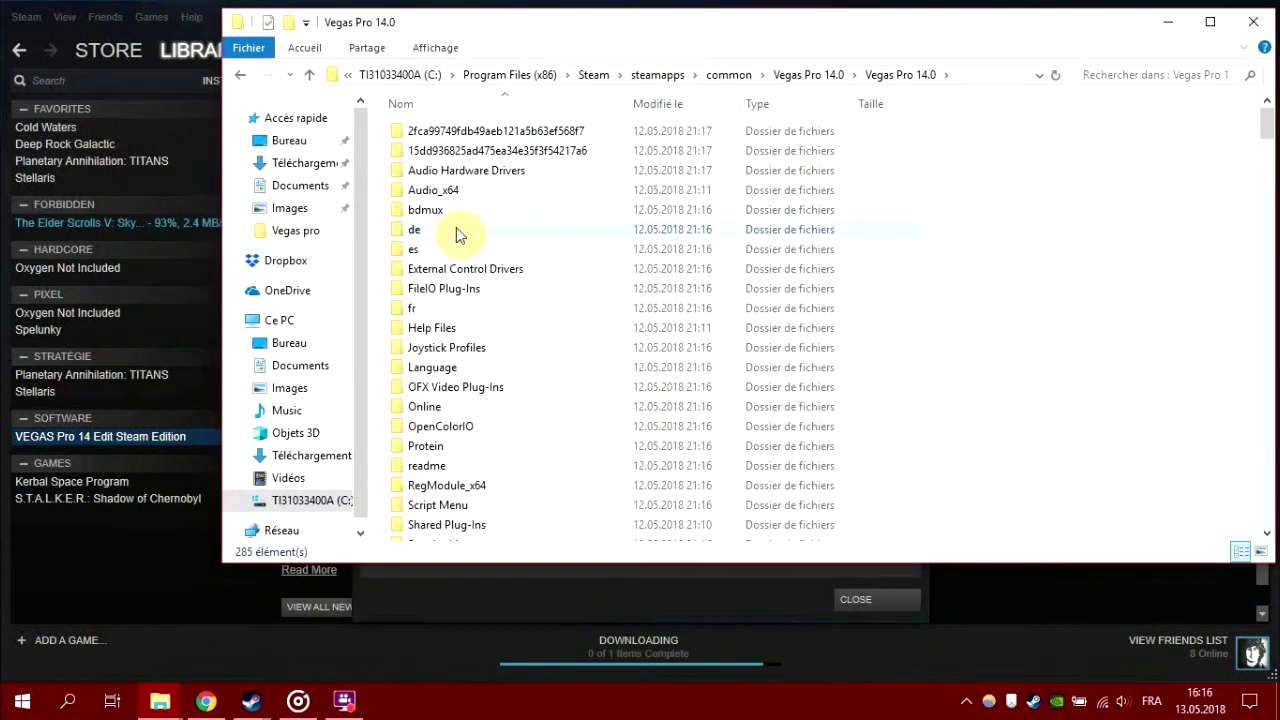
{"action": "scroll", "coordinate": [522, 440], "scroll_direction": "down", "scroll_amount": 9}
{"action": "scroll", "coordinate": [526, 430], "scroll_direction": "down", "scroll_amount": 15}
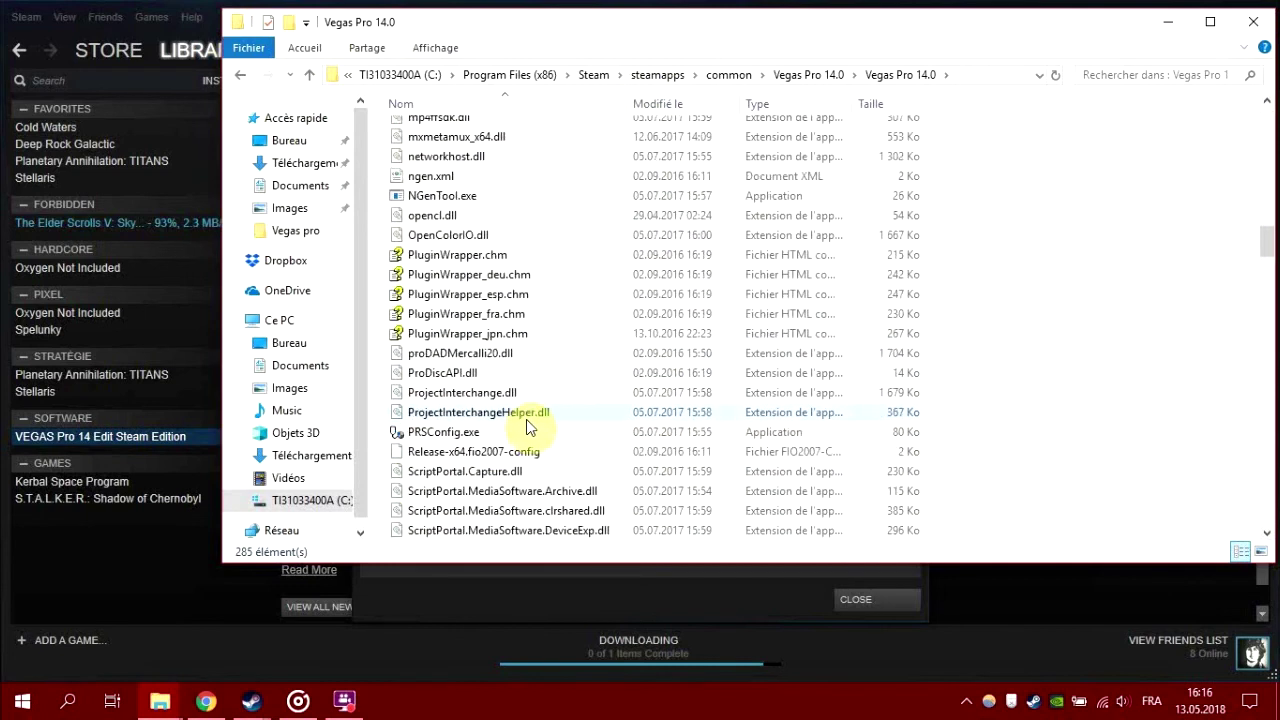
{"action": "scroll", "coordinate": [528, 424], "scroll_direction": "up", "scroll_amount": 20}
{"action": "scroll", "coordinate": [510, 443], "scroll_direction": "up", "scroll_amount": 2}
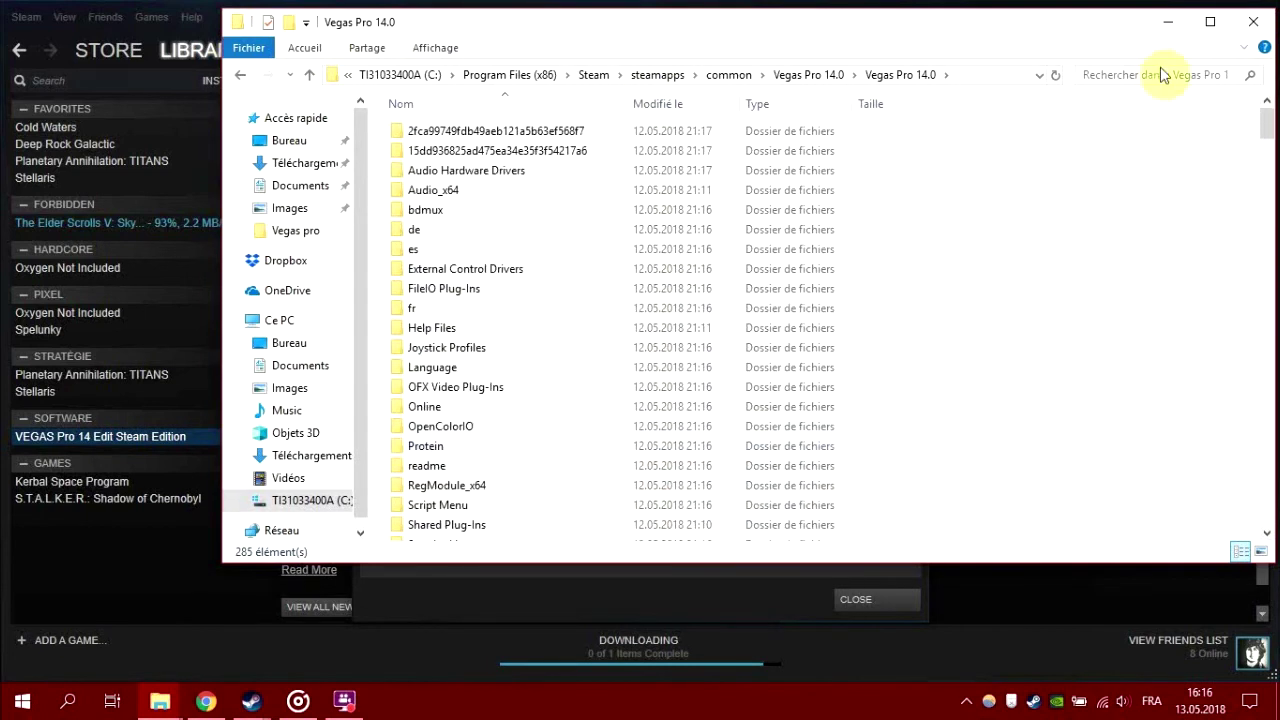
Close the Vegas Pro 14.0 folder window and the application's properties, and launch VEGAS Pro 14 Edit from the Steam library
{"action": "left_click", "coordinate": [1253, 21]}
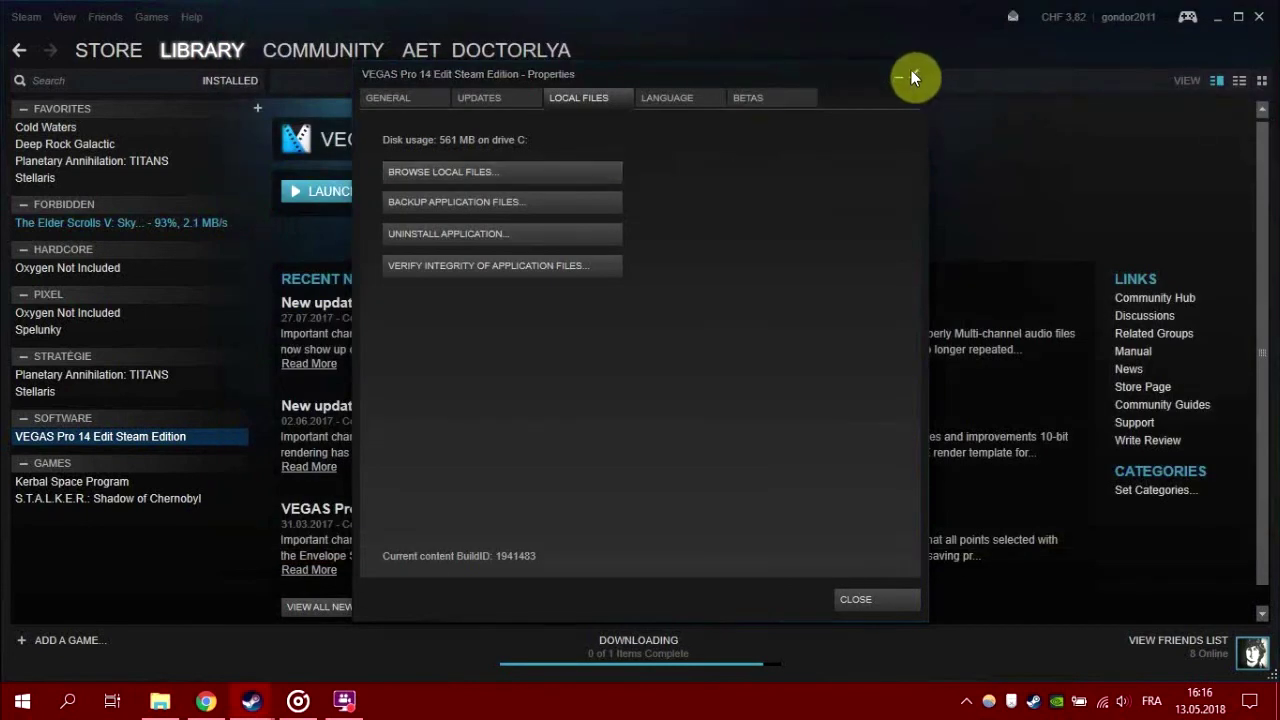
{"action": "left_click", "coordinate": [914, 74]}
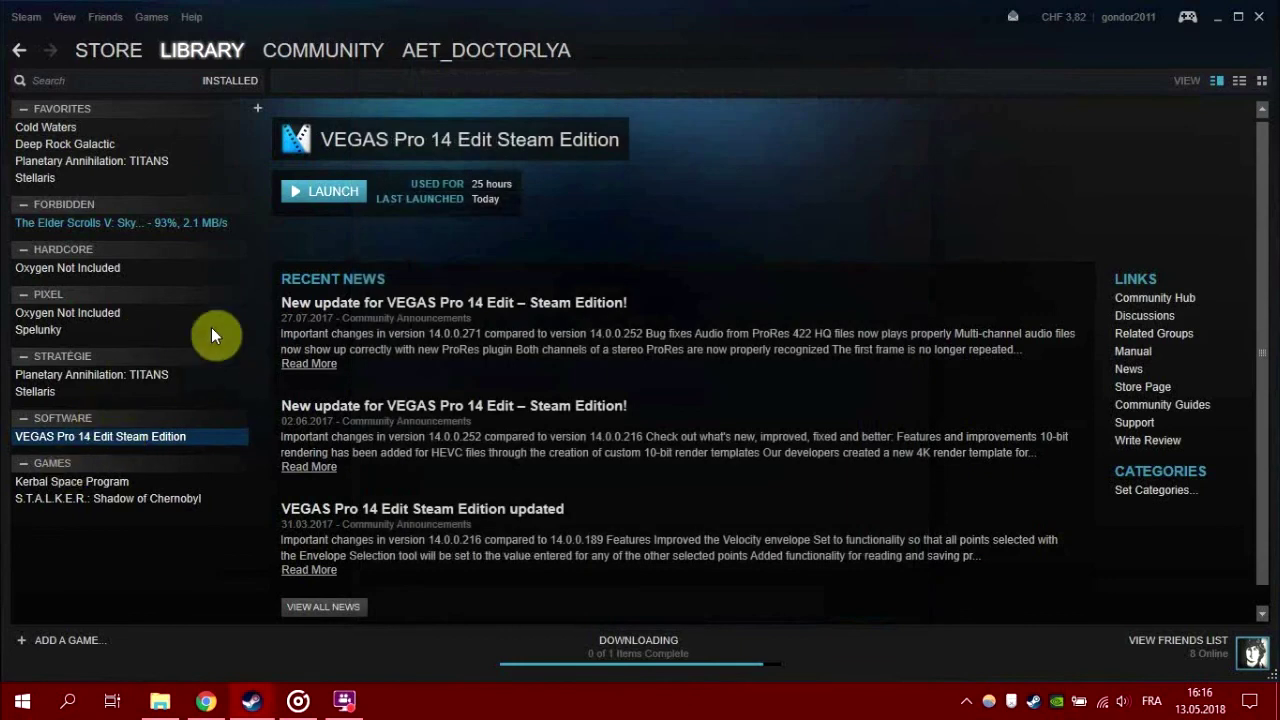
{"action": "left_click", "coordinate": [311, 191]}
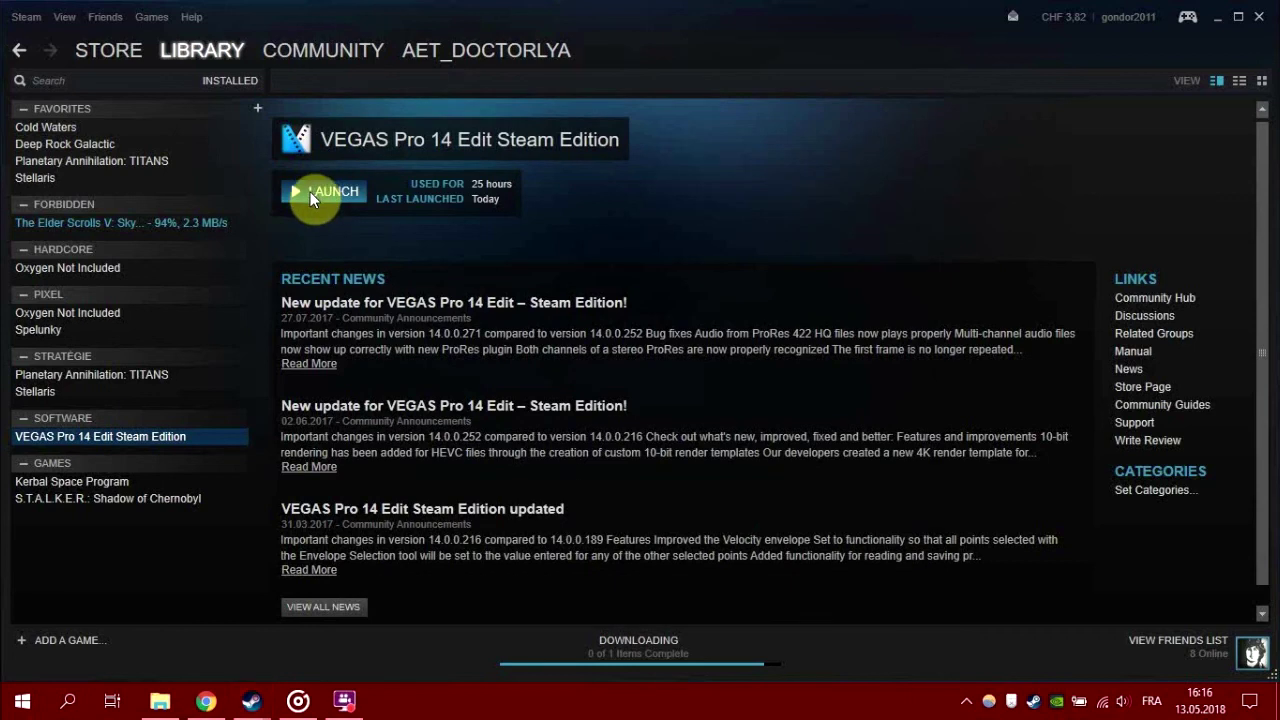